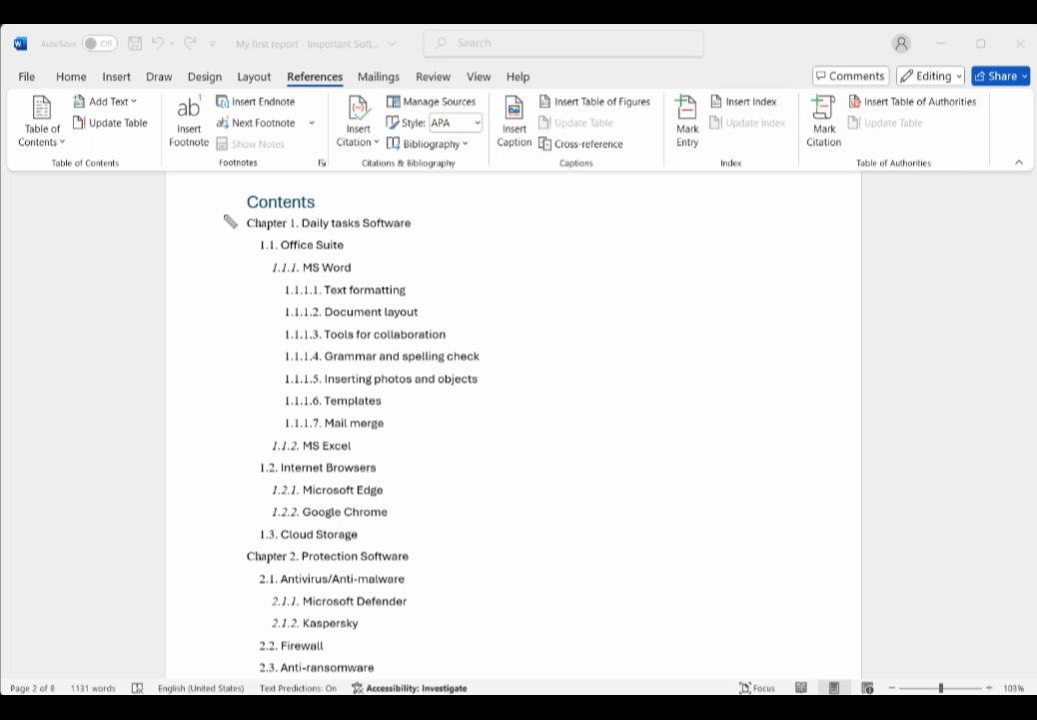
Step: Examine the numbered chapter, section and sub-section levels in the finished table of contents
{"action": "left_click_drag", "start_coordinate": [224, 217], "coordinate": [244, 234]}
{"action": "left_click_drag", "start_coordinate": [225, 558], "coordinate": [256, 576]}
{"action": "left_click_drag", "start_coordinate": [246, 243], "coordinate": [256, 253]}
{"action": "left_click", "coordinate": [249, 468]}
{"action": "left_click_drag", "start_coordinate": [249, 468], "coordinate": [259, 476]}
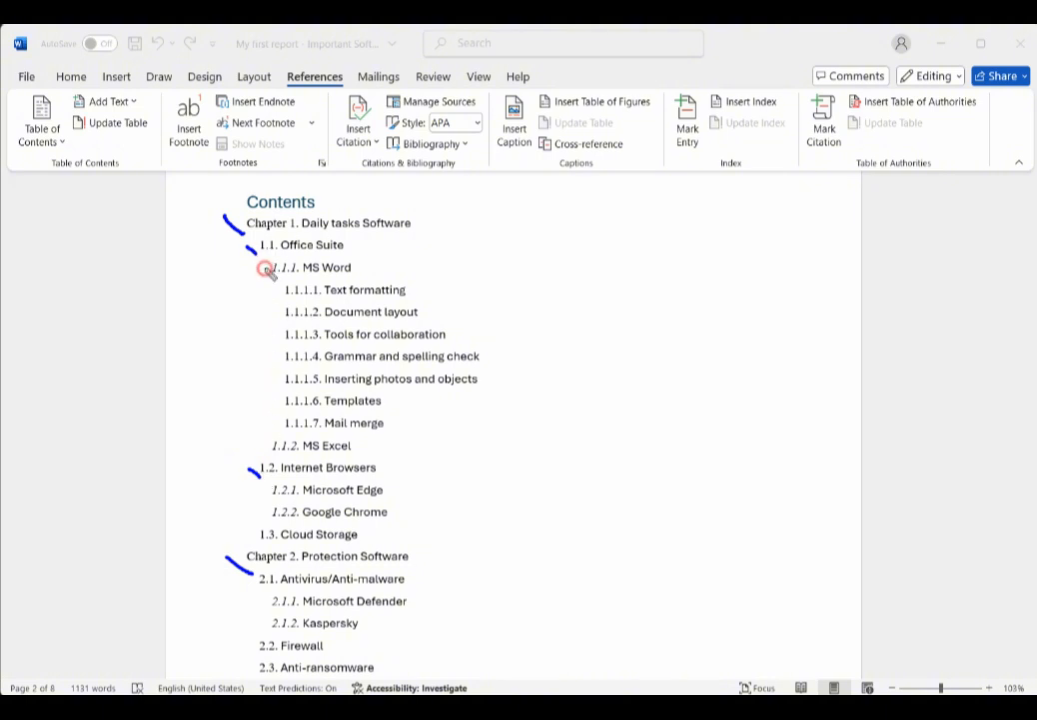
{"action": "left_click_drag", "start_coordinate": [265, 267], "coordinate": [272, 279]}
{"action": "left_click_drag", "start_coordinate": [265, 446], "coordinate": [272, 455]}
{"action": "left_click_drag", "start_coordinate": [278, 288], "coordinate": [278, 419]}
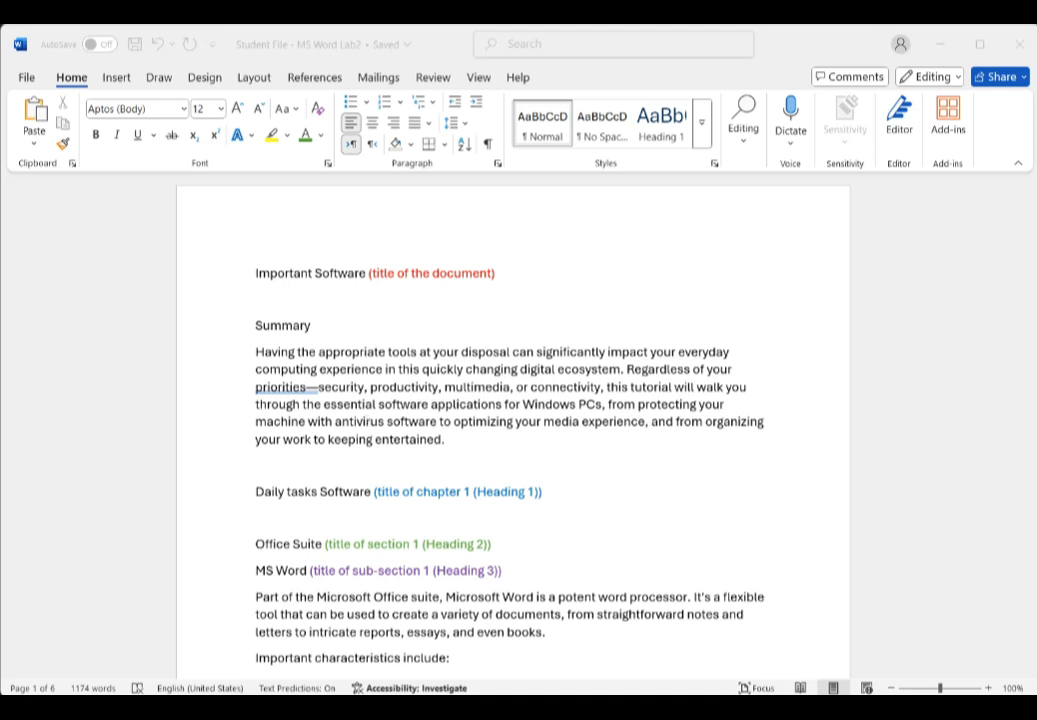
Step: Scroll through the student document to review the chapter, section and sub-section title paragraphs
{"action": "left_click", "coordinate": [324, 491]}
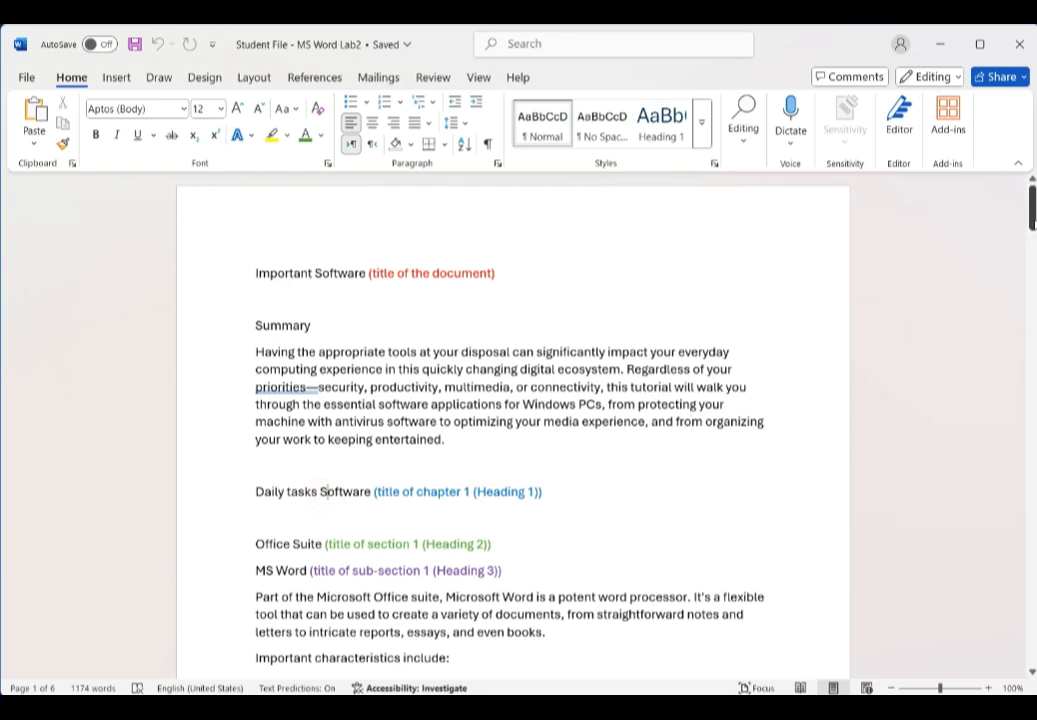
{"action": "left_click_drag", "start_coordinate": [1034, 222], "coordinate": [1013, 457]}
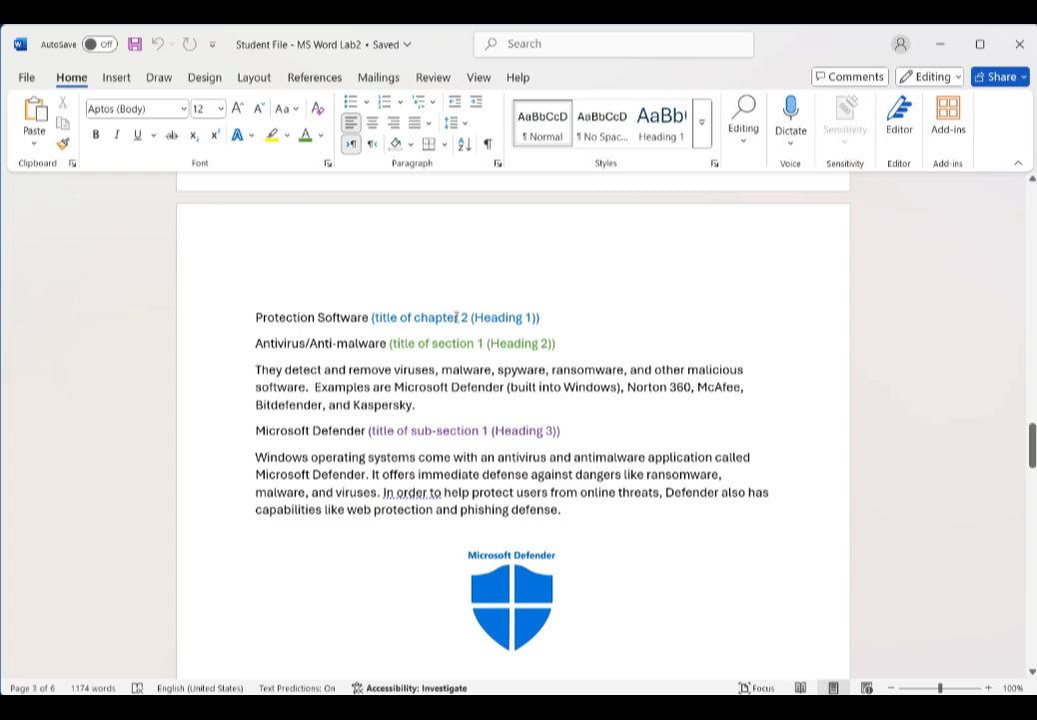
{"action": "left_click_drag", "start_coordinate": [1033, 446], "coordinate": [1033, 238]}
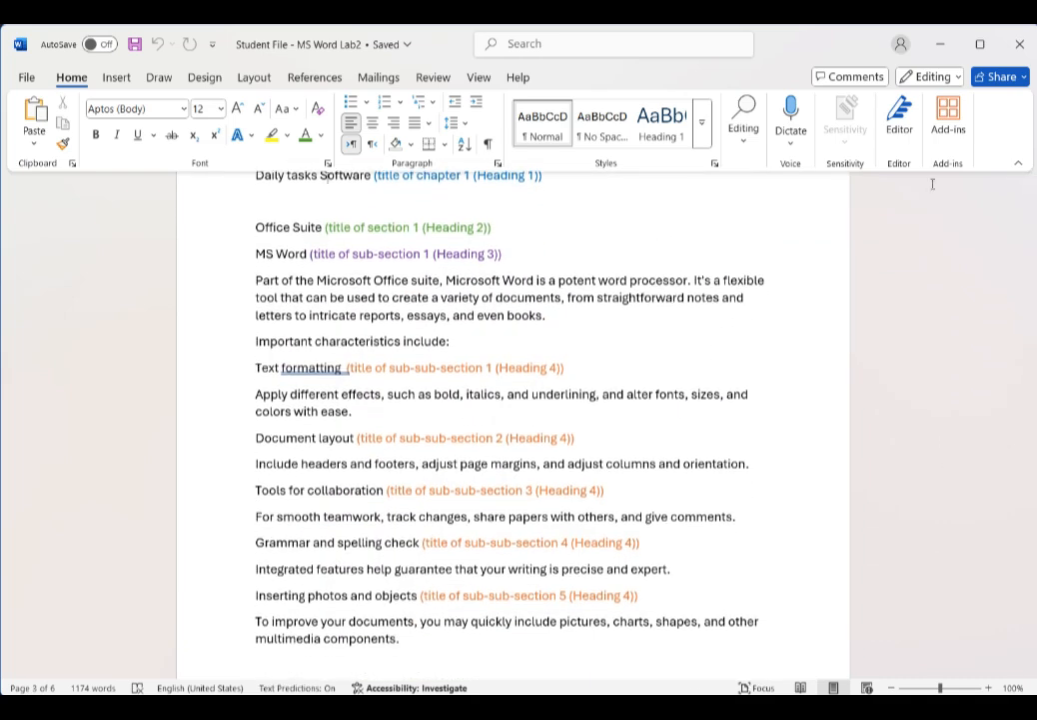
{"action": "left_click", "coordinate": [290, 228]}
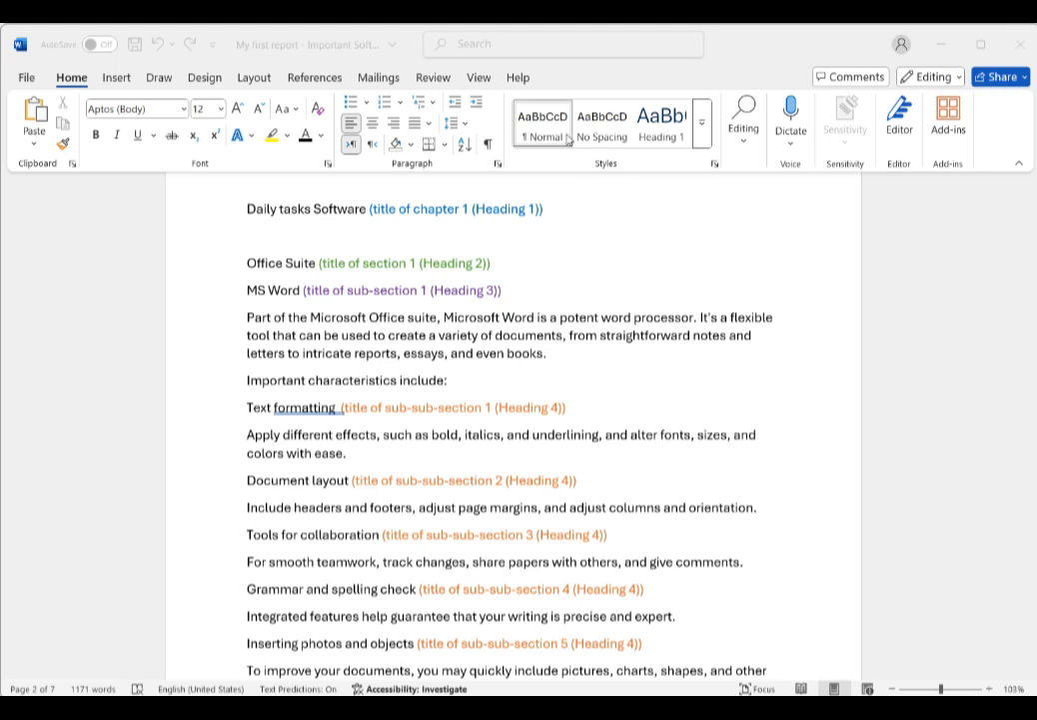
Step: Open Manage Styles from the Styles pane and set Heading 2 to show in the recommended styles
{"action": "left_click", "coordinate": [702, 141]}
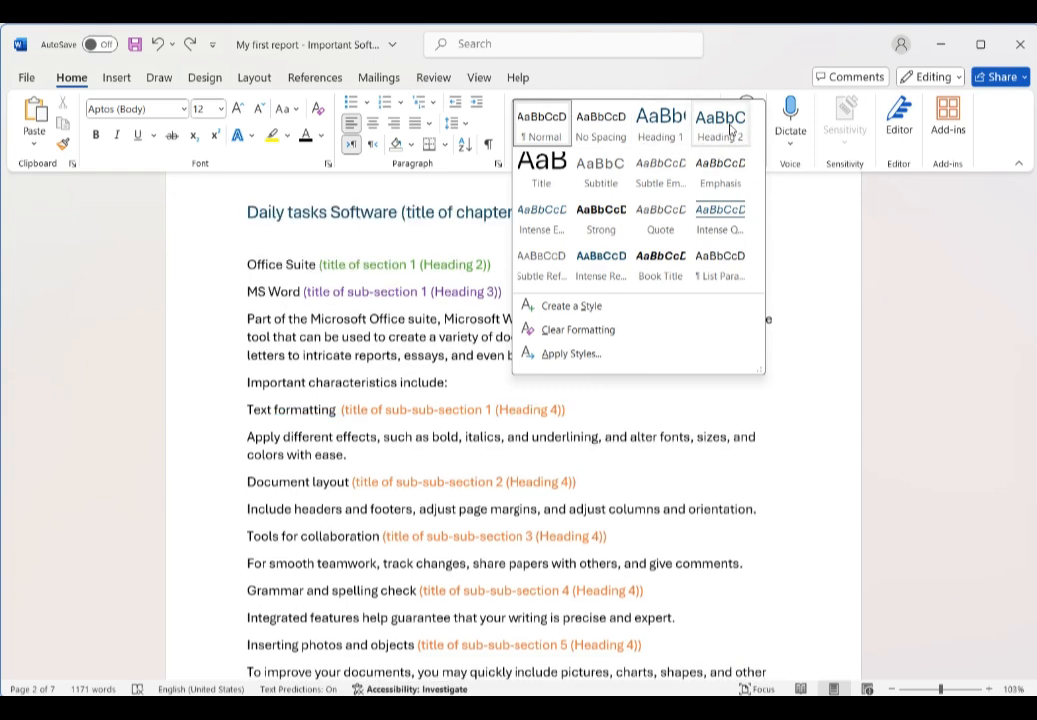
{"action": "left_click", "coordinate": [444, 255]}
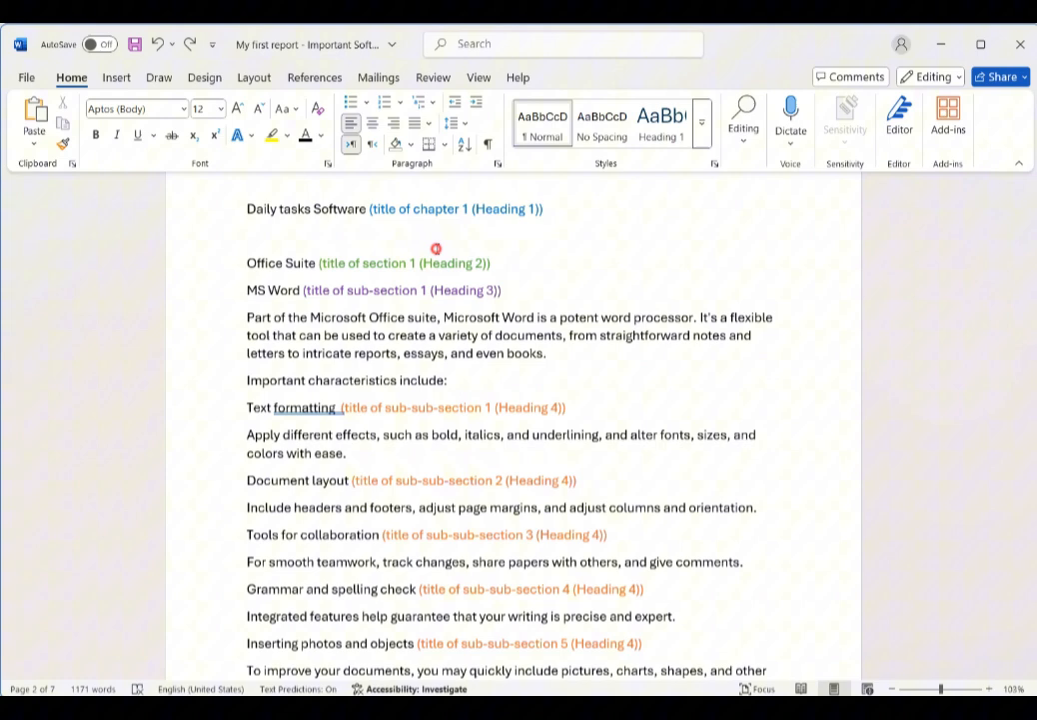
{"action": "left_click", "coordinate": [713, 165]}
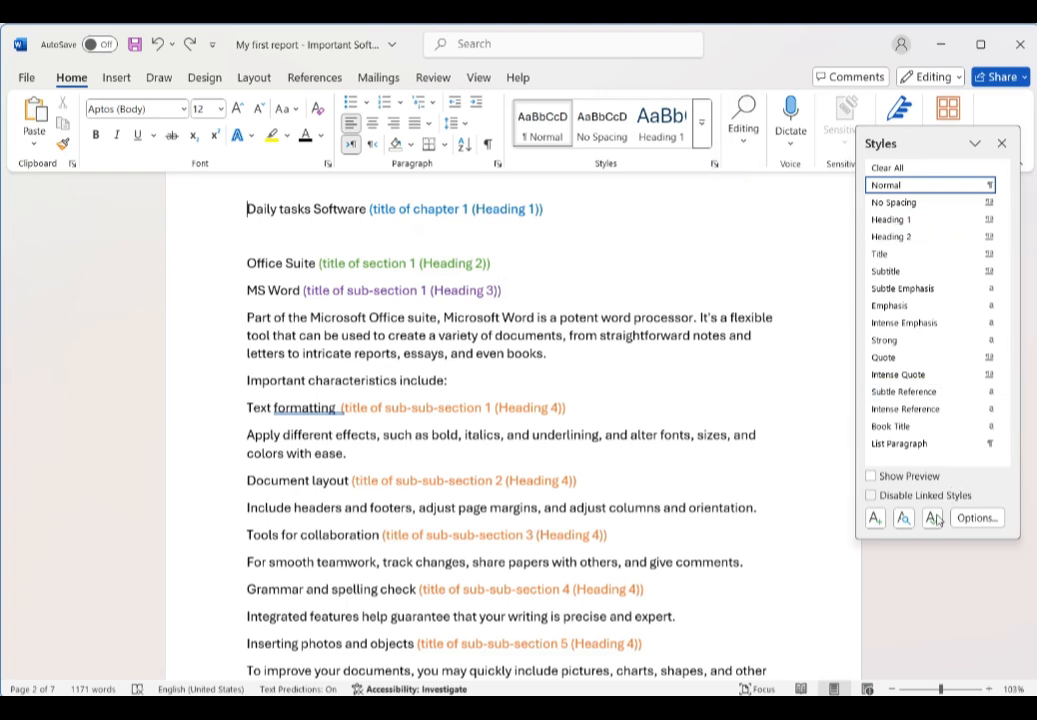
{"action": "left_click", "coordinate": [934, 520]}
{"action": "left_click", "coordinate": [391, 299]}
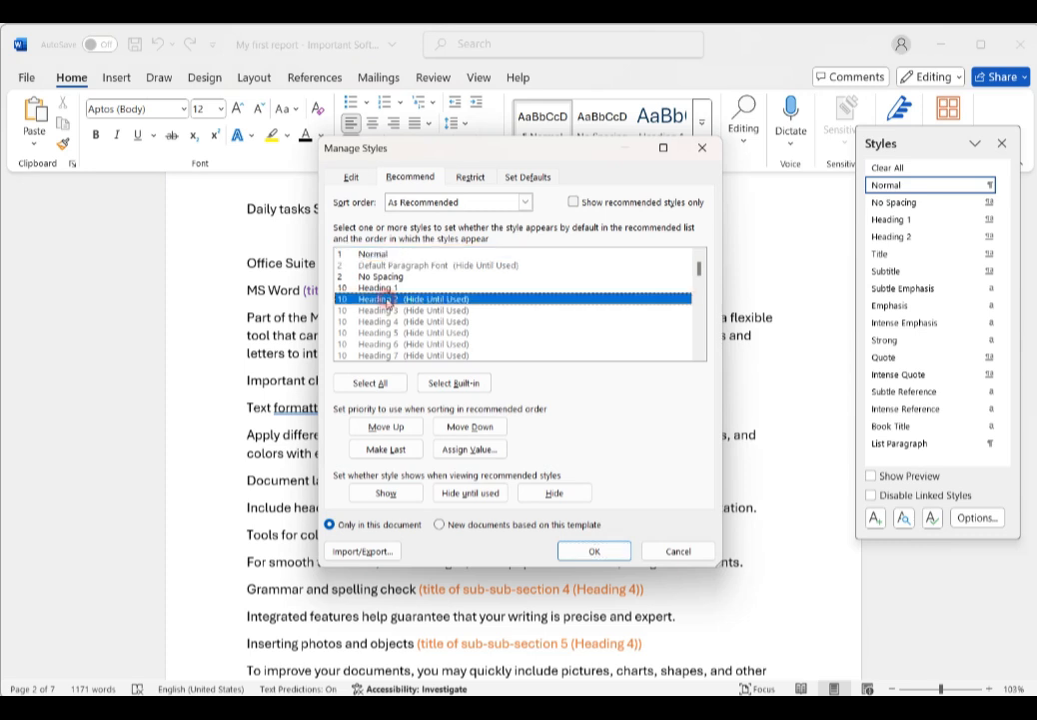
{"action": "left_click", "coordinate": [392, 492]}
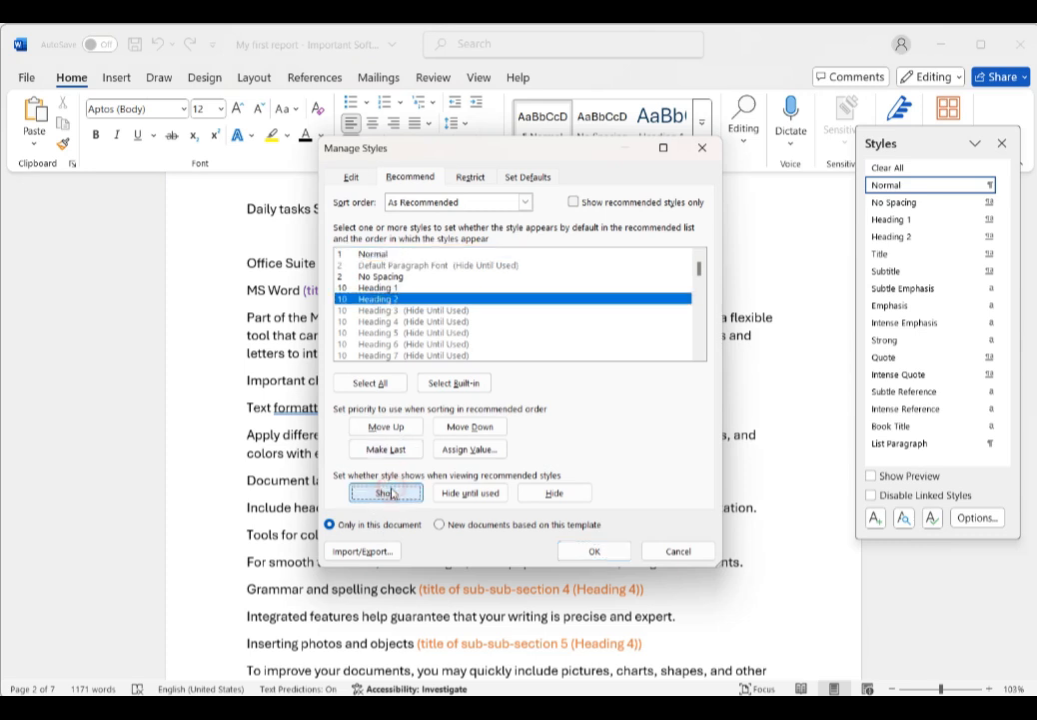
Step: Set Heading 3, Heading 4 and Heading 5 to show in the recommended styles and confirm
{"action": "left_click", "coordinate": [420, 310]}
{"action": "left_click", "coordinate": [393, 493]}
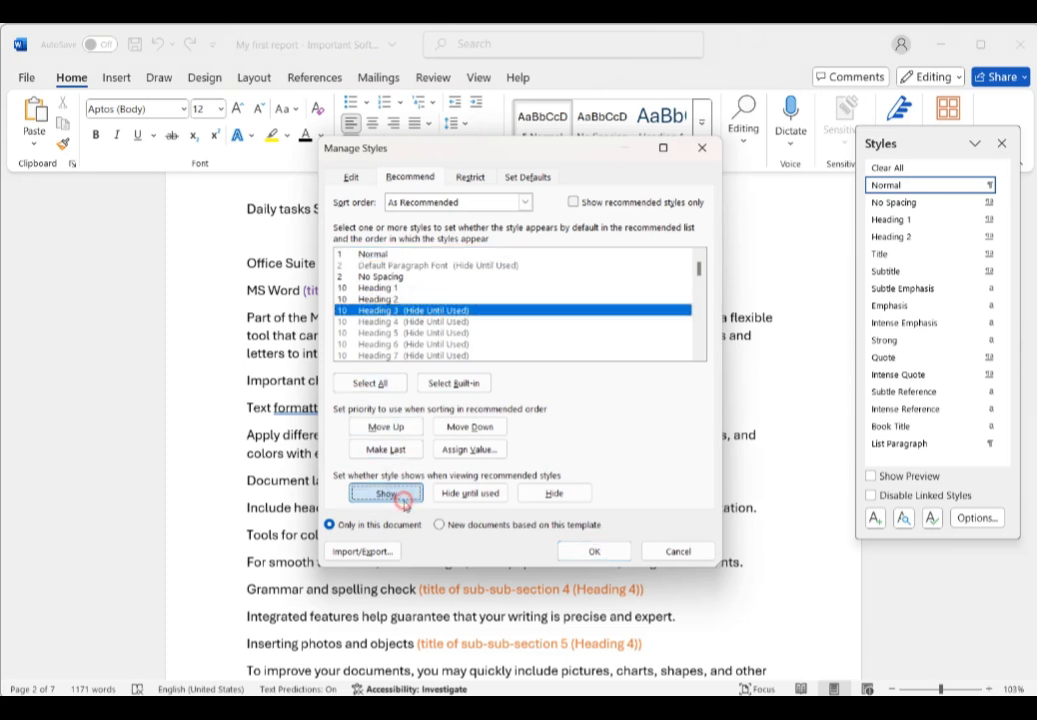
{"action": "left_click", "coordinate": [395, 331]}
{"action": "left_click", "coordinate": [394, 321]}
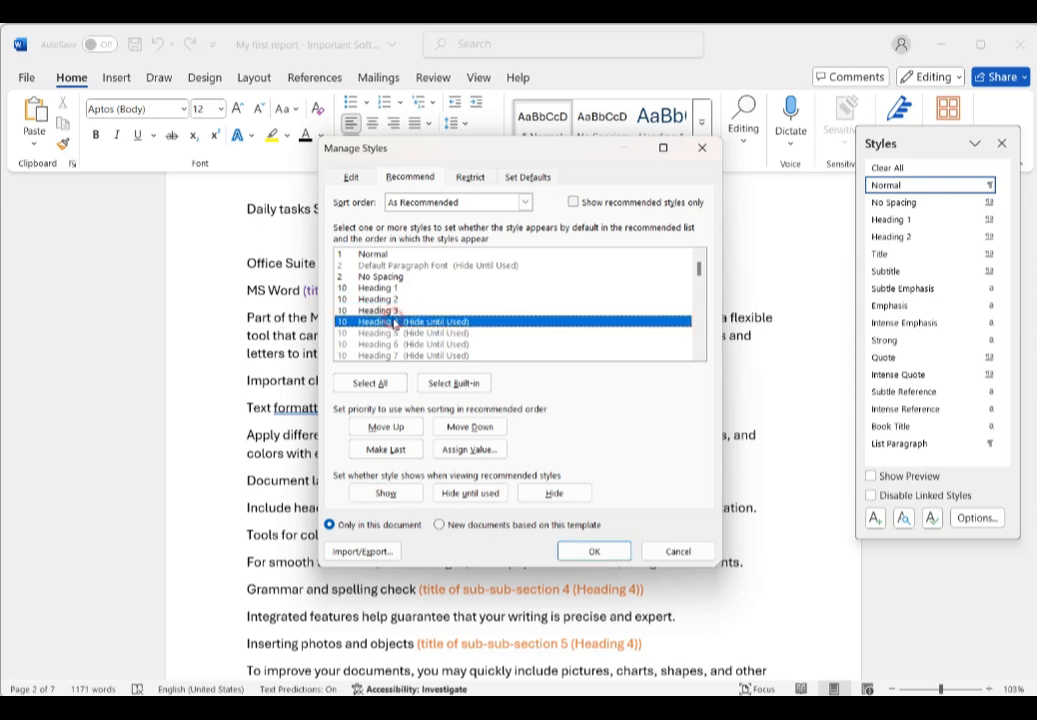
{"action": "left_click", "coordinate": [392, 492]}
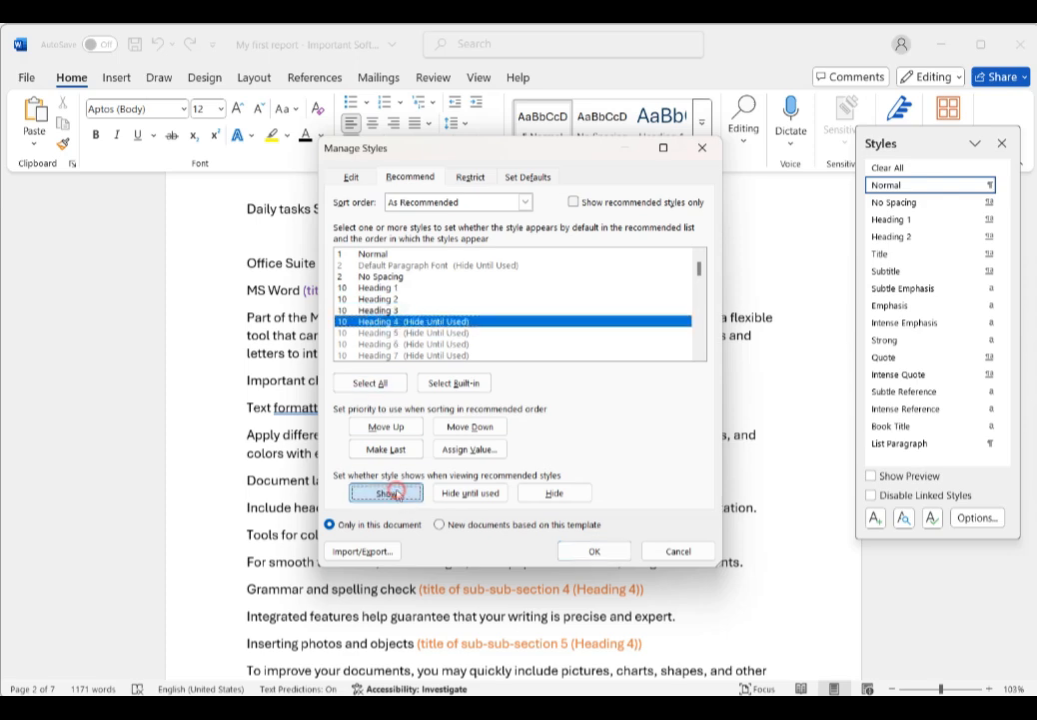
{"action": "left_click", "coordinate": [604, 550]}
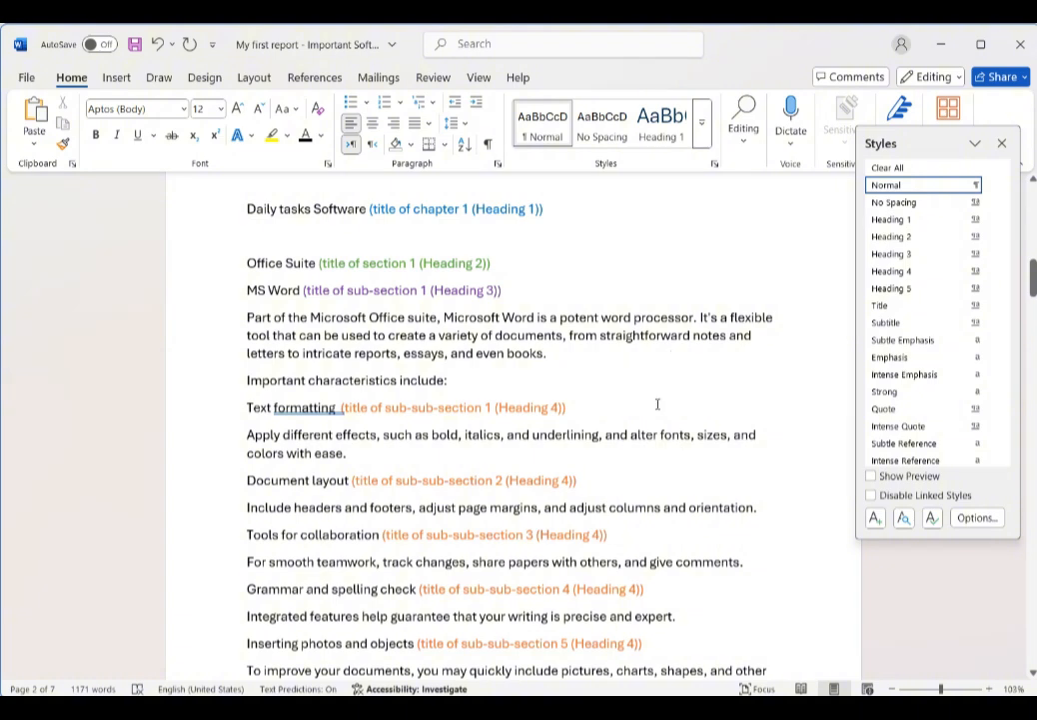
Step: Check the style gallery for the newly shown heading styles and close the Styles pane
{"action": "left_click", "coordinate": [702, 122]}
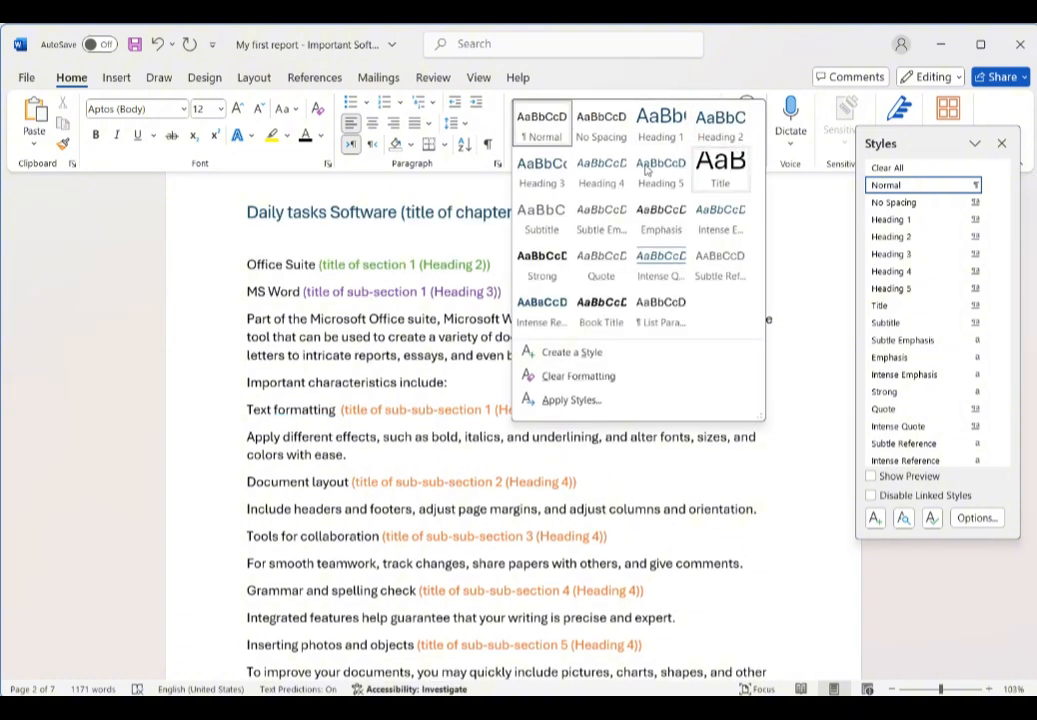
{"action": "left_click", "coordinate": [443, 230]}
{"action": "left_click", "coordinate": [1002, 144]}
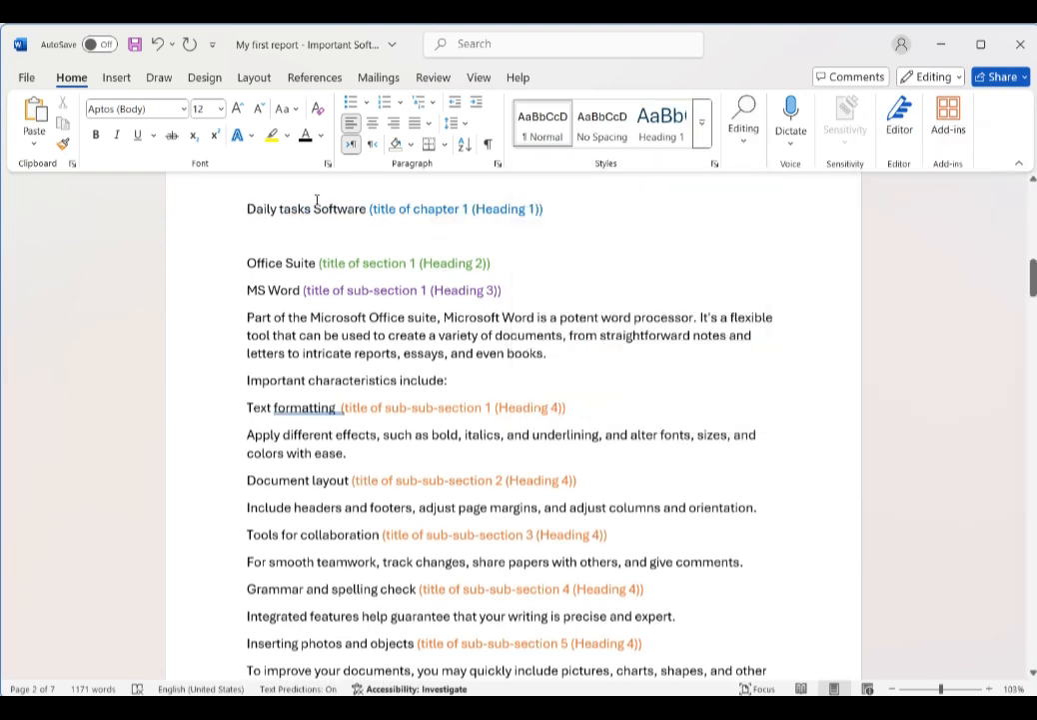
Step: Apply the Heading 1 style to the 'Daily tasks Software' chapter title paragraph
{"action": "left_click", "coordinate": [204, 212]}
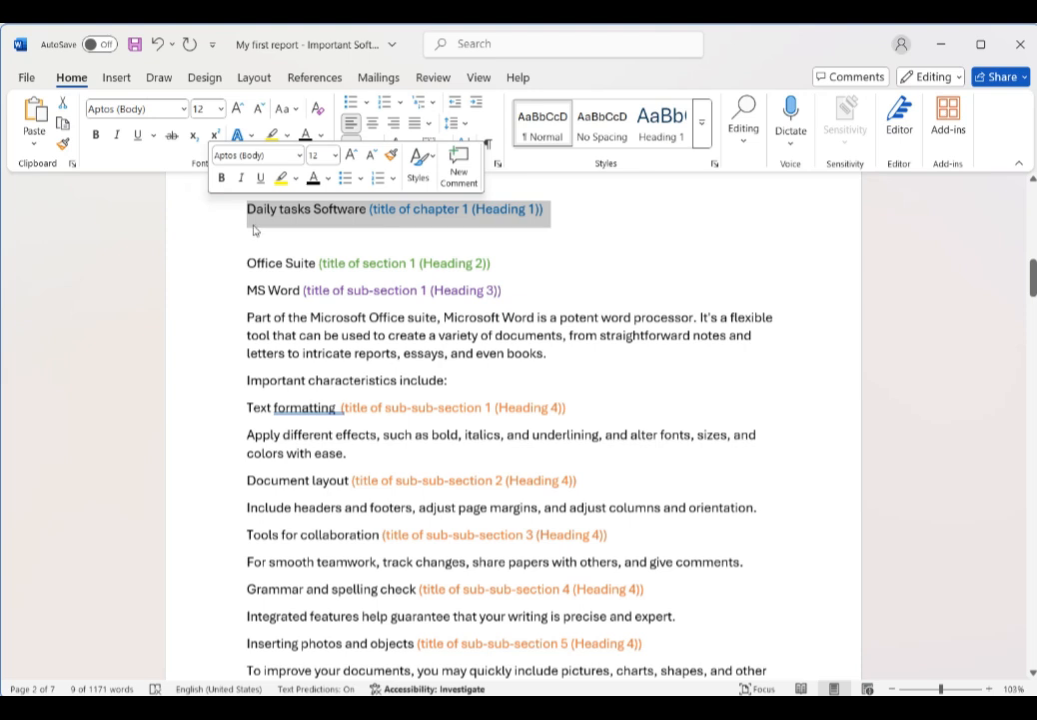
{"action": "left_click", "coordinate": [658, 130]}
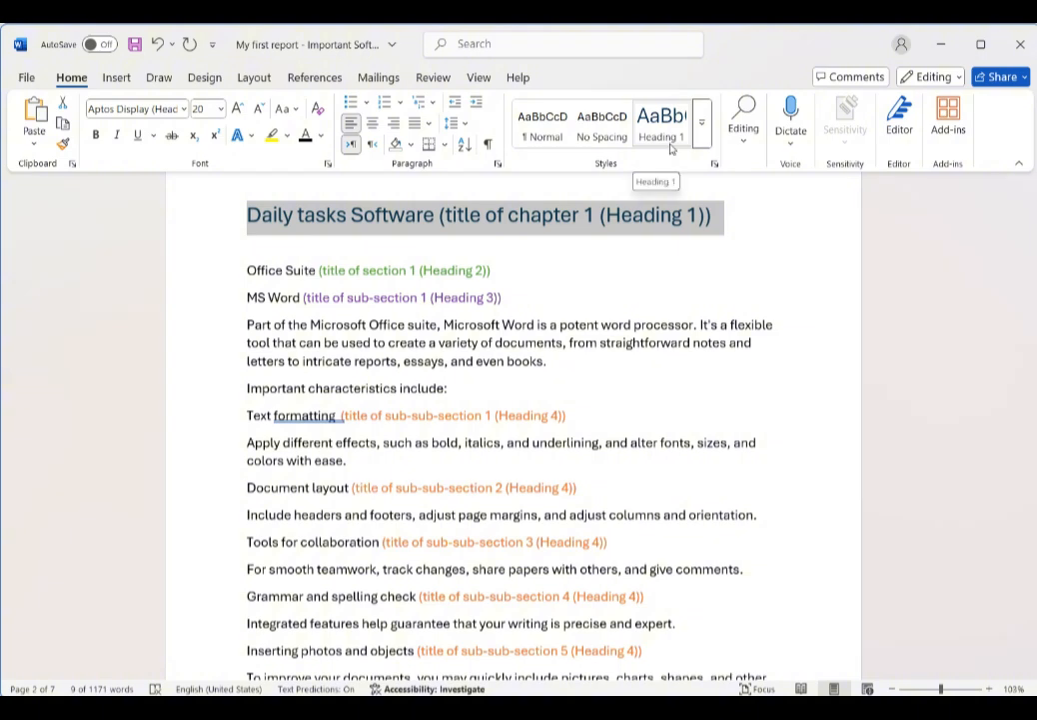
{"action": "left_click", "coordinate": [250, 225]}
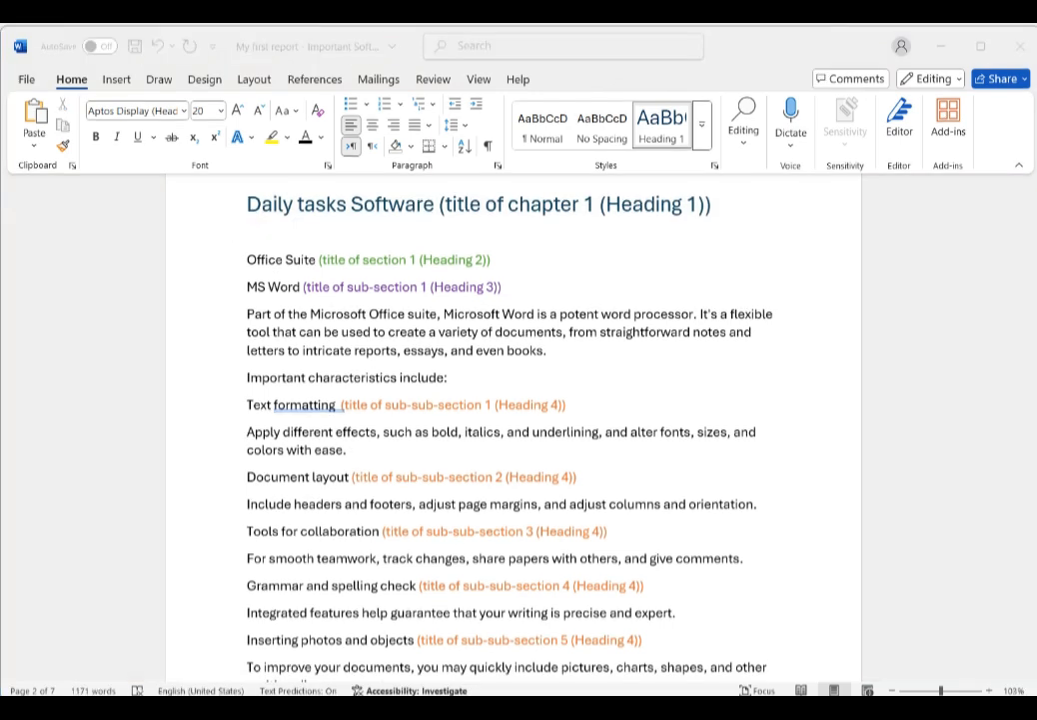
{"action": "left_click", "coordinate": [248, 206]}
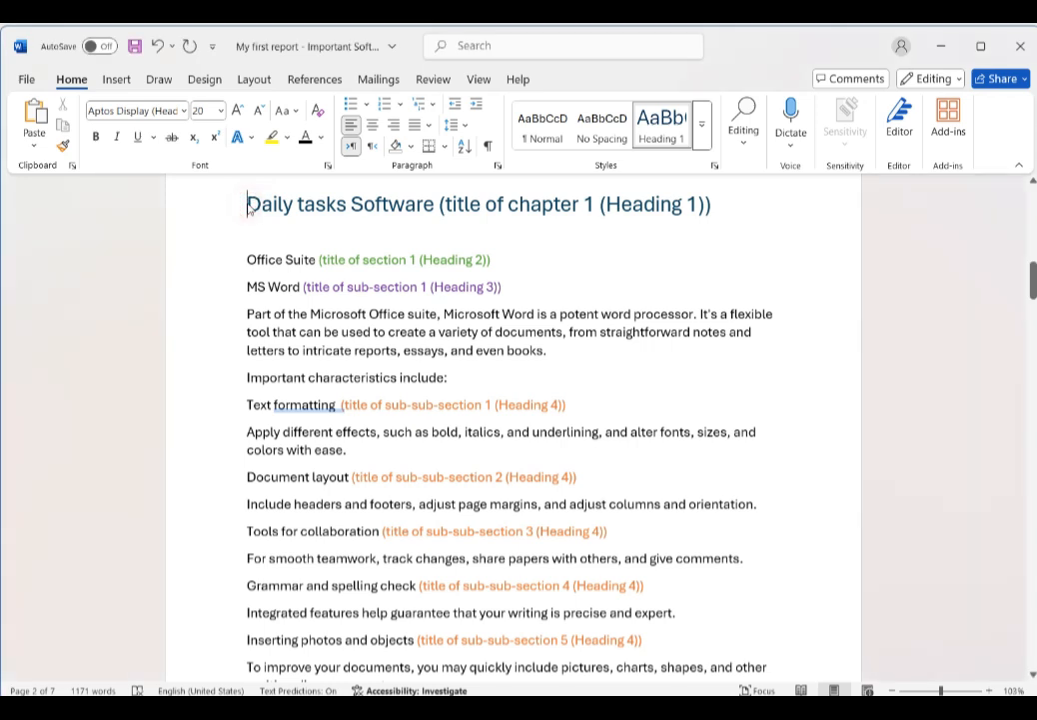
Step: Start defining a new multilevel list and enter 'Chapter' as the level 1 number format
{"action": "left_click", "coordinate": [427, 105]}
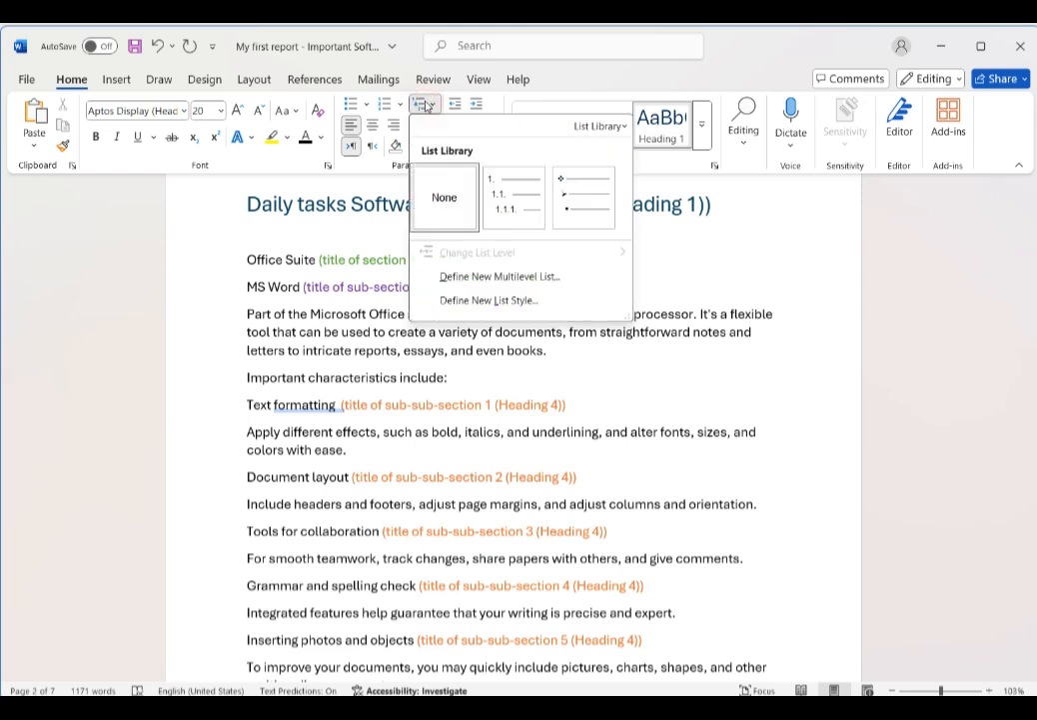
{"action": "left_click", "coordinate": [531, 276]}
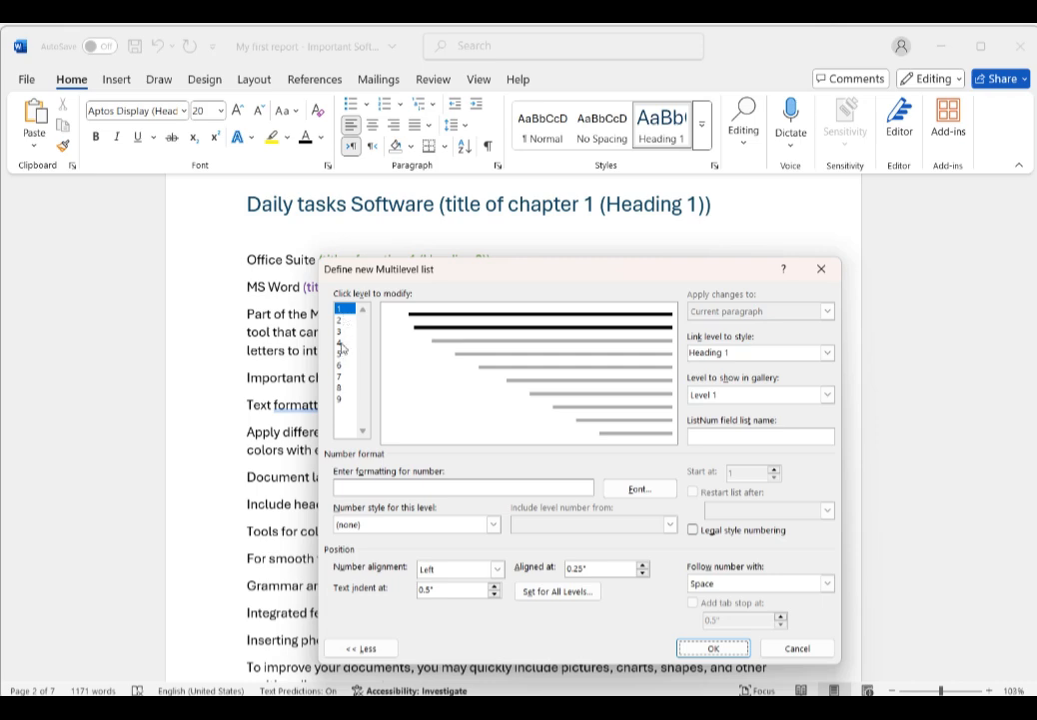
{"action": "left_click_drag", "start_coordinate": [405, 273], "coordinate": [572, 255]}
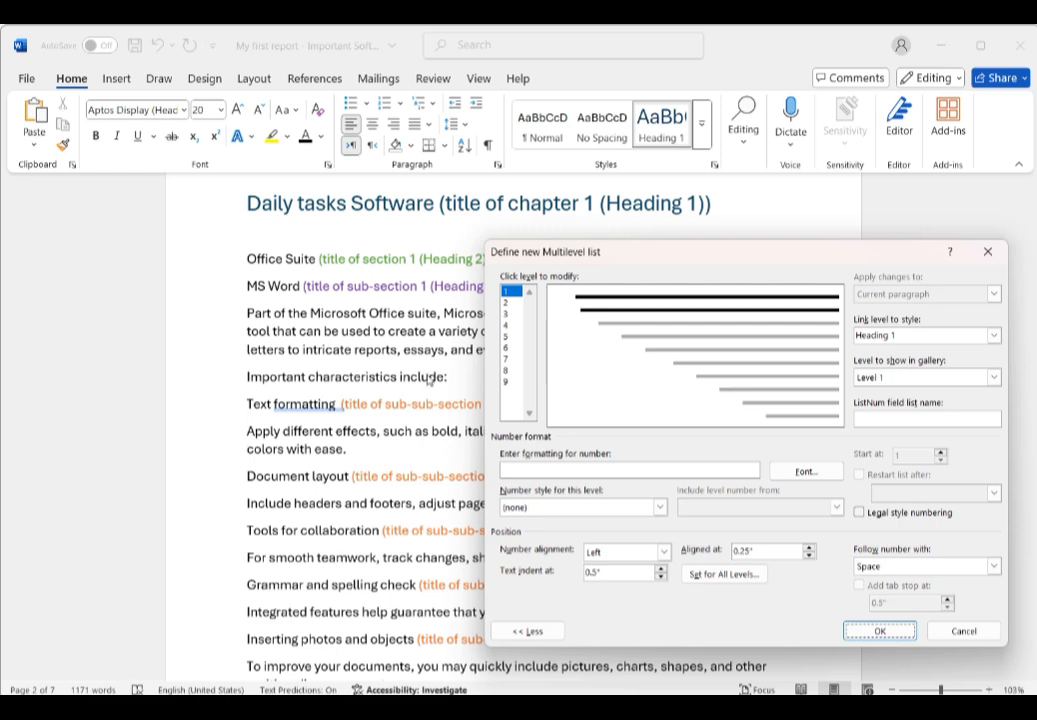
{"action": "left_click_drag", "start_coordinate": [556, 254], "coordinate": [362, 275]}
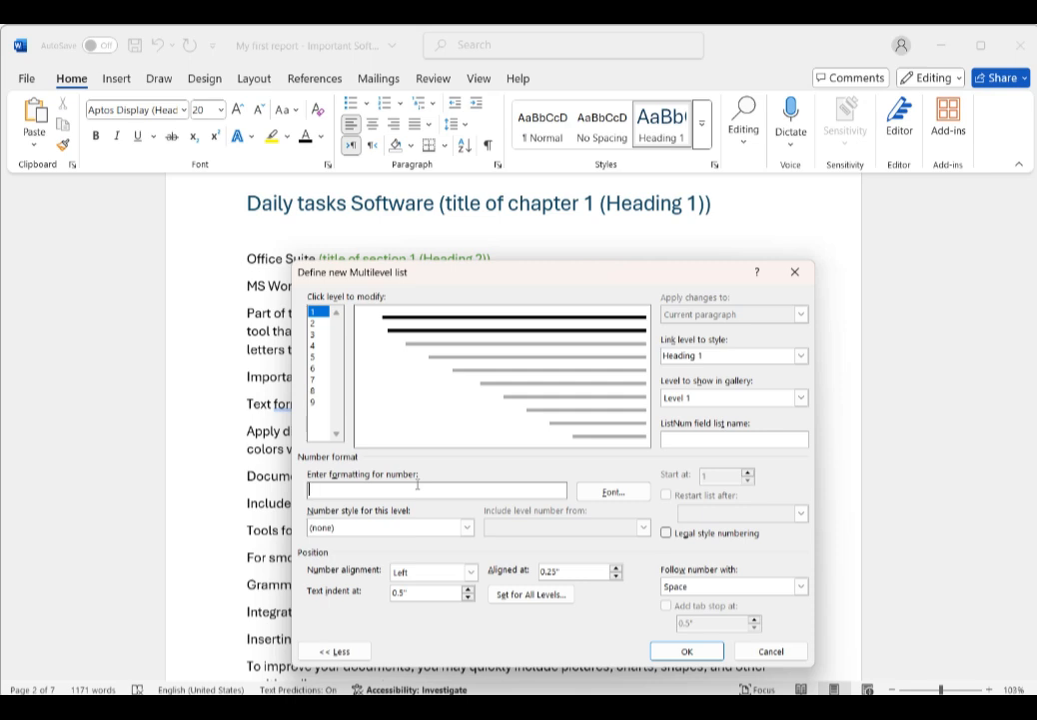
{"action": "type", "text": "Chapter"}
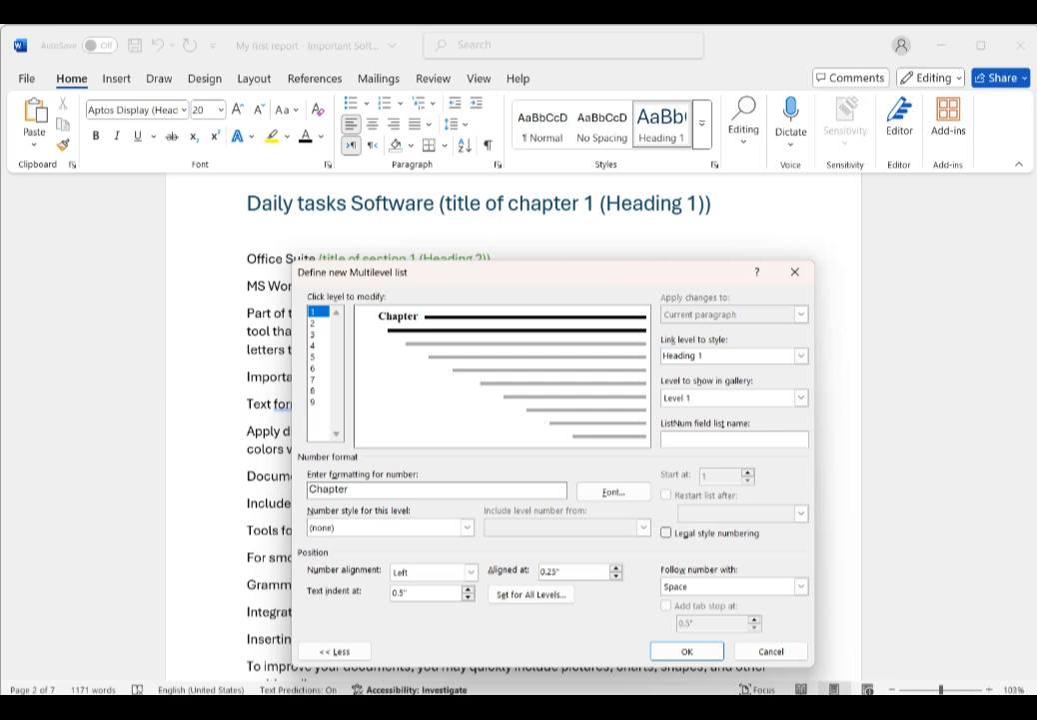
Step: Set level 1's number style to 1, 2, 3 and add a period after the number
{"action": "left_click", "coordinate": [381, 534]}
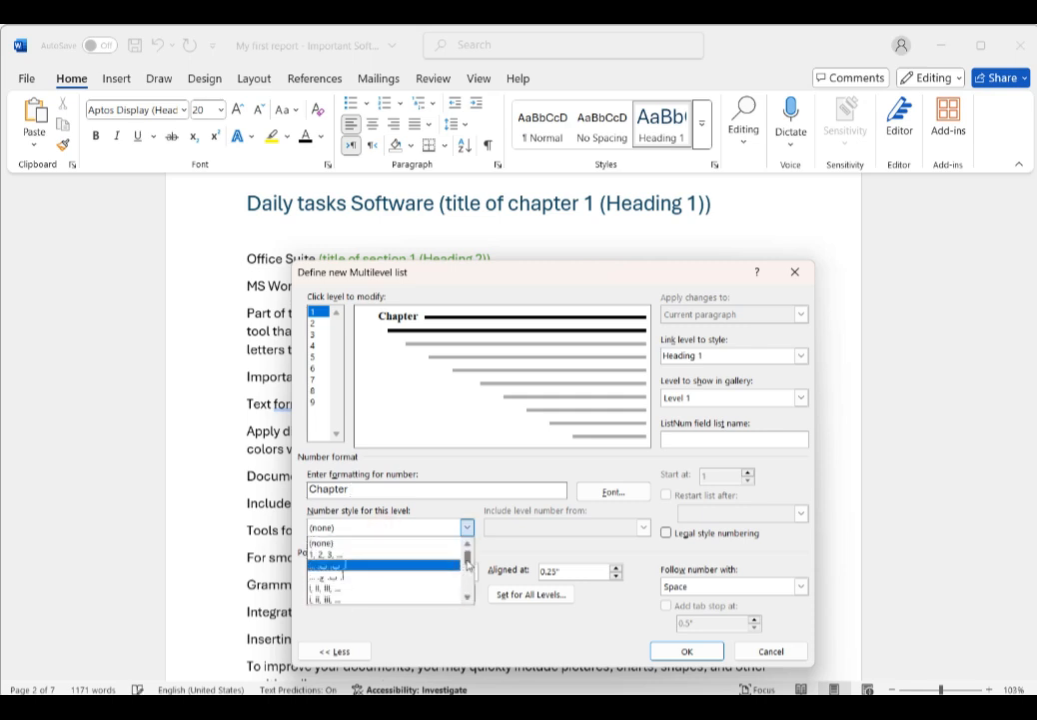
{"action": "mouse_move", "coordinate": [469, 552]}
{"action": "left_mouse_down"}
{"action": "mouse_move", "coordinate": [469, 577]}
{"action": "mouse_move", "coordinate": [465, 530]}
{"action": "left_mouse_up"}
{"action": "left_click", "coordinate": [329, 556]}
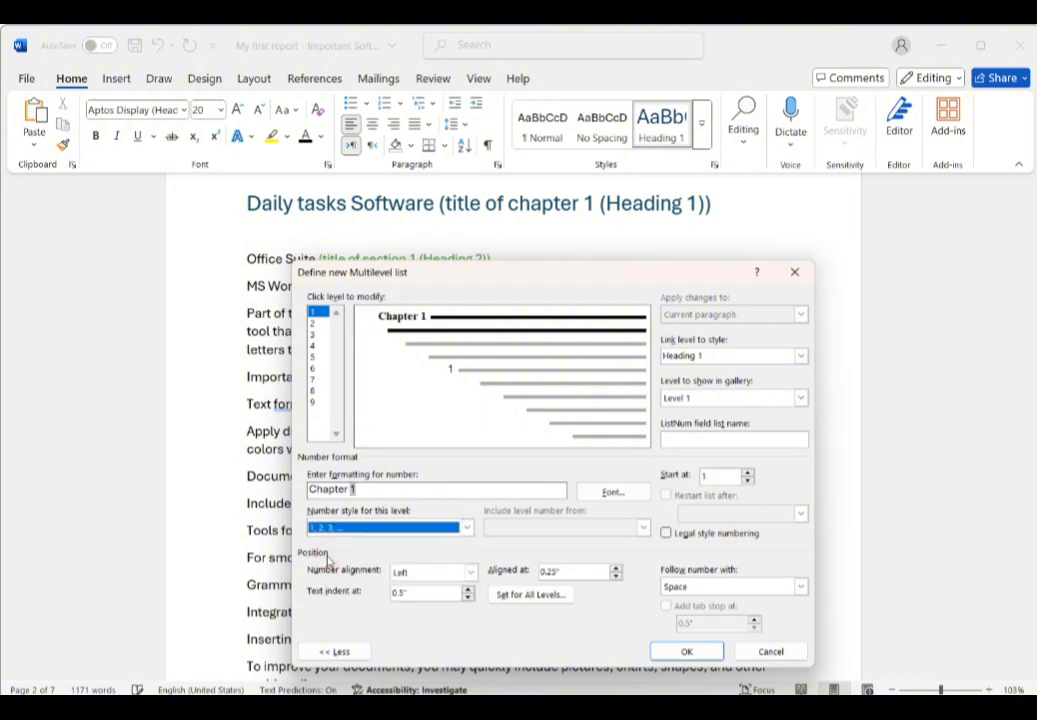
{"action": "left_click", "coordinate": [357, 489]}
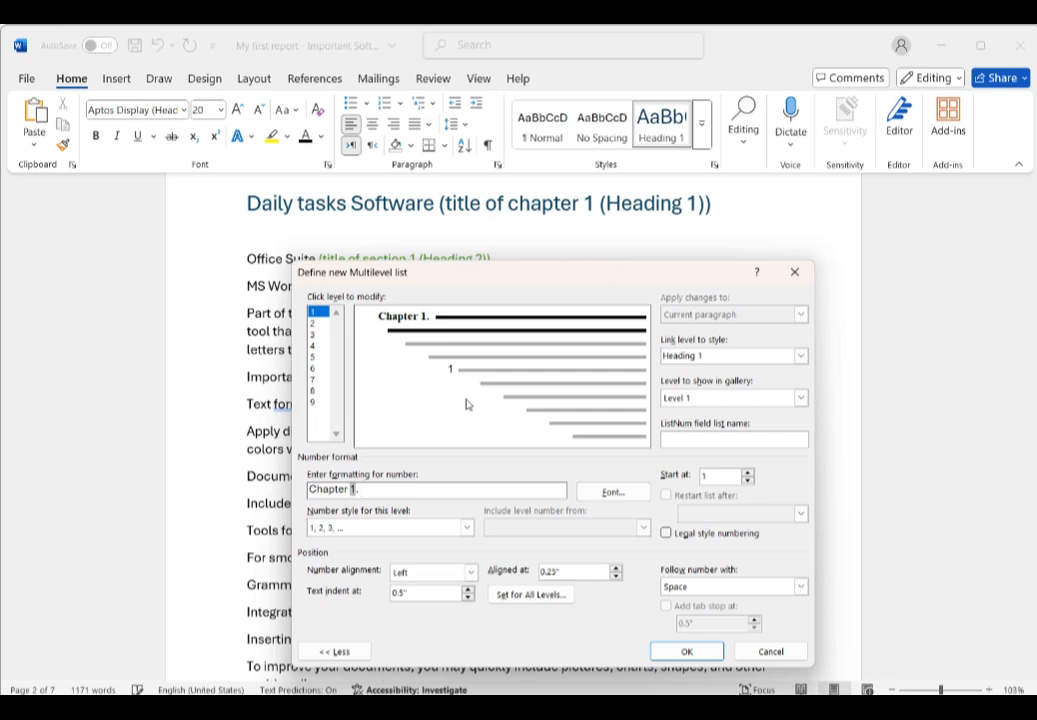
Step: Accept the level 1 number font settings and link level 1 to the Heading 1 style
{"action": "left_click", "coordinate": [619, 494]}
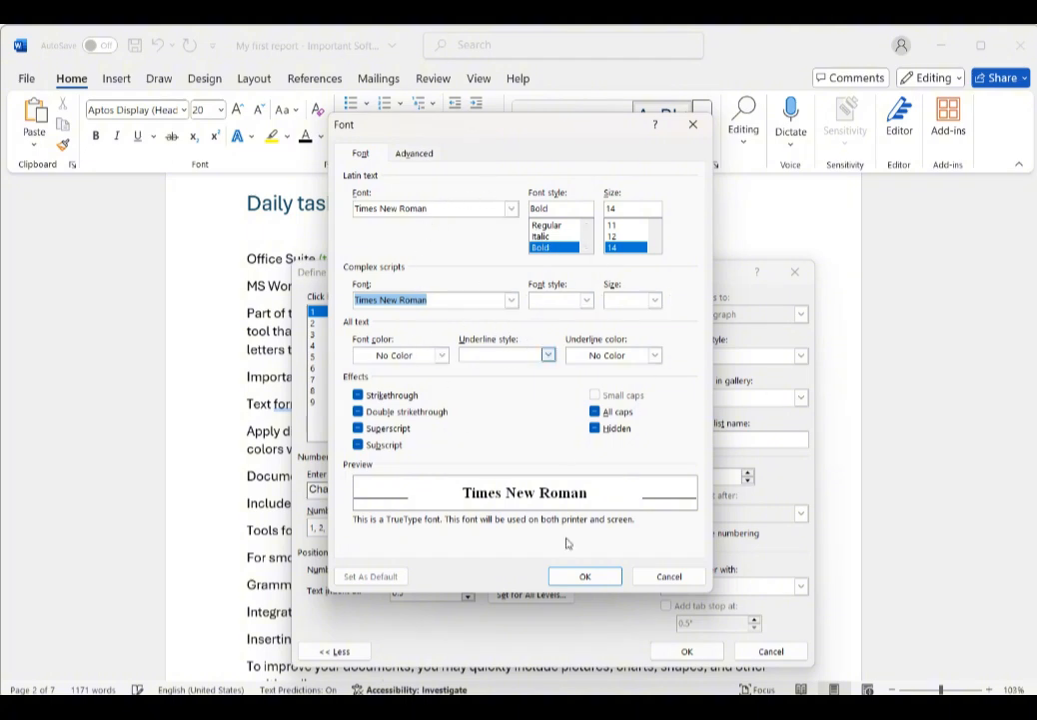
{"action": "left_click", "coordinate": [605, 574]}
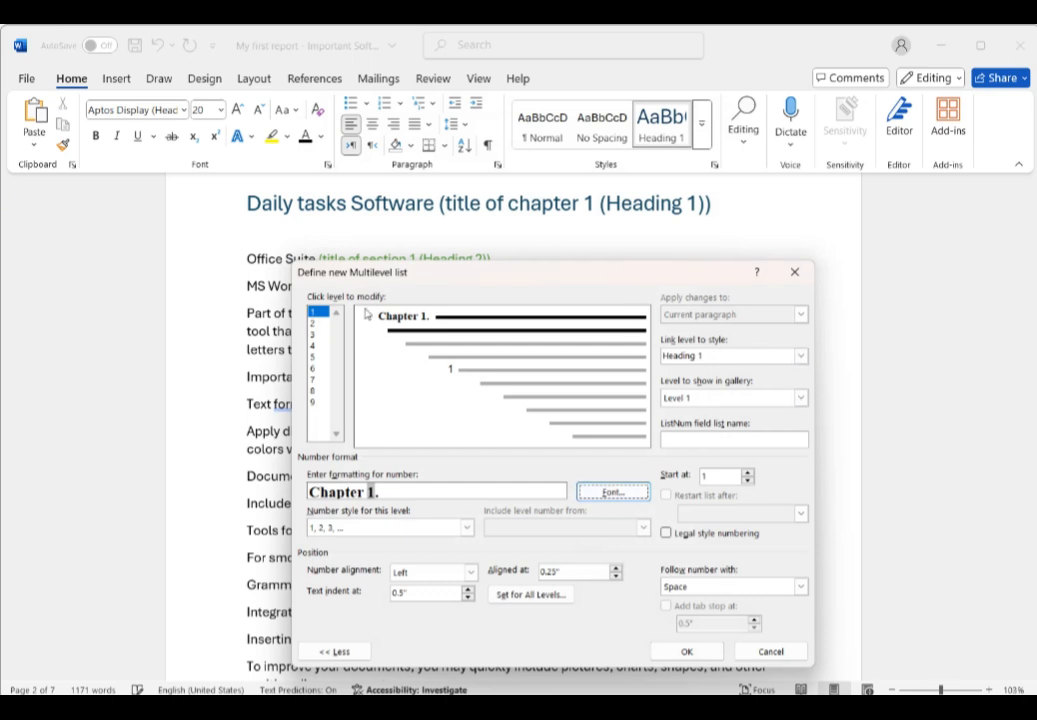
{"action": "left_click", "coordinate": [800, 355]}
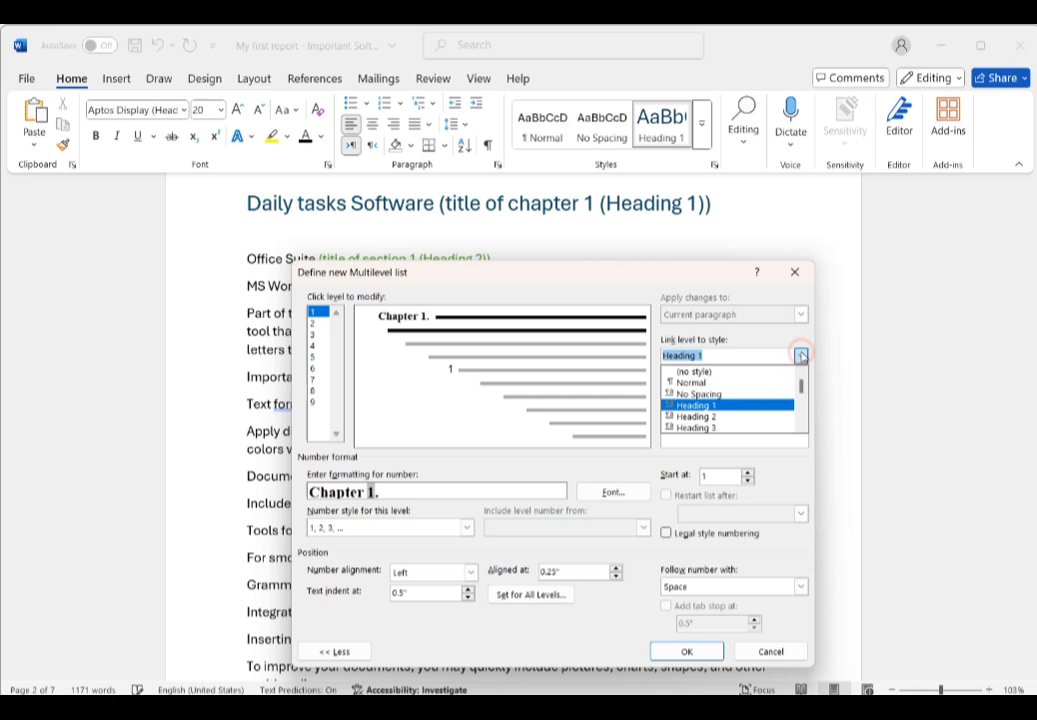
{"action": "left_click", "coordinate": [713, 405]}
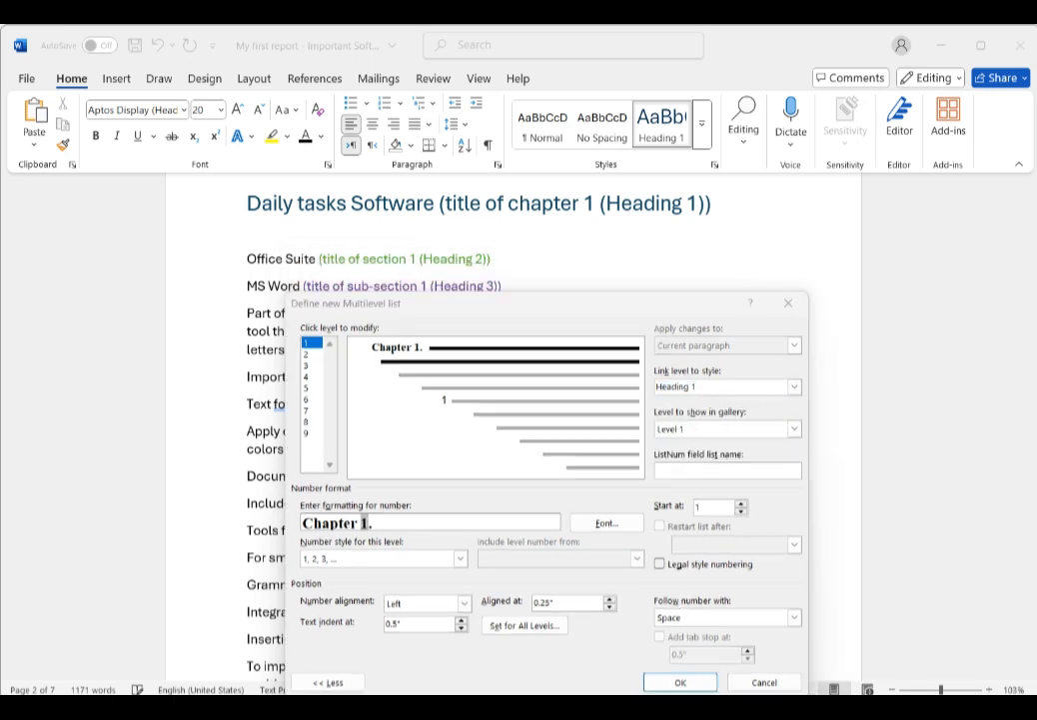
Step: Select list level 2 and include the level 1 number followed by a period in its number format
{"action": "left_click", "coordinate": [309, 353]}
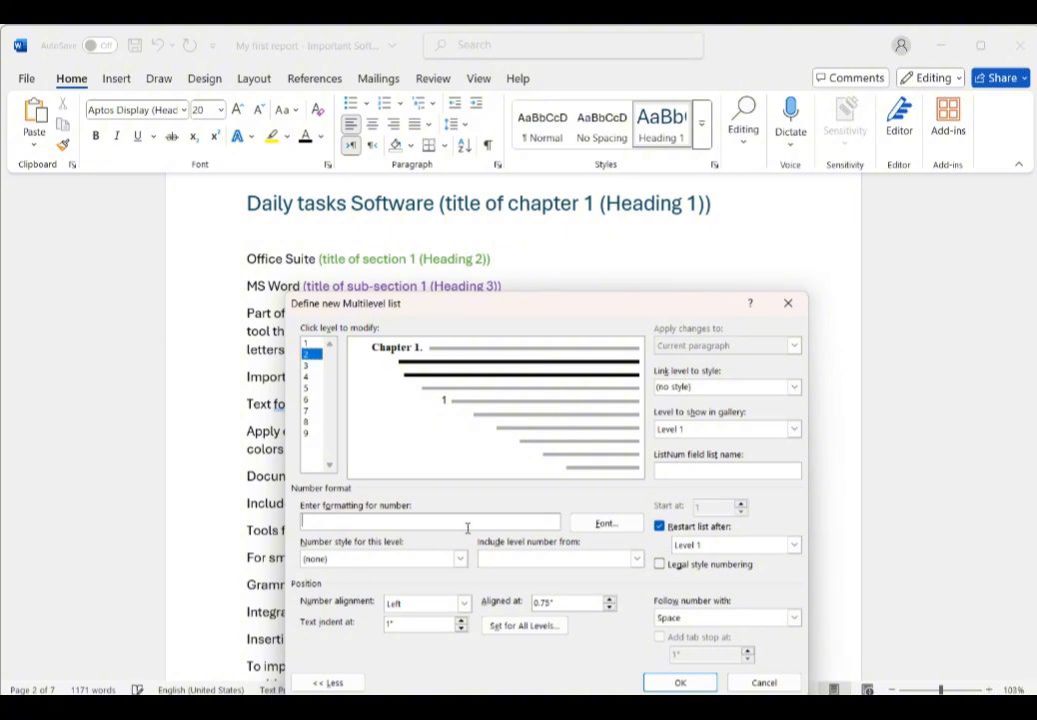
{"action": "left_click", "coordinate": [554, 560]}
{"action": "left_click", "coordinate": [511, 575]}
{"action": "key", "text": "BackSpace"}
{"action": "type", "text": "."}
Step: Set level 2's number style to 1, 2, 3 so its format reads 1.1
{"action": "left_click", "coordinate": [447, 567]}
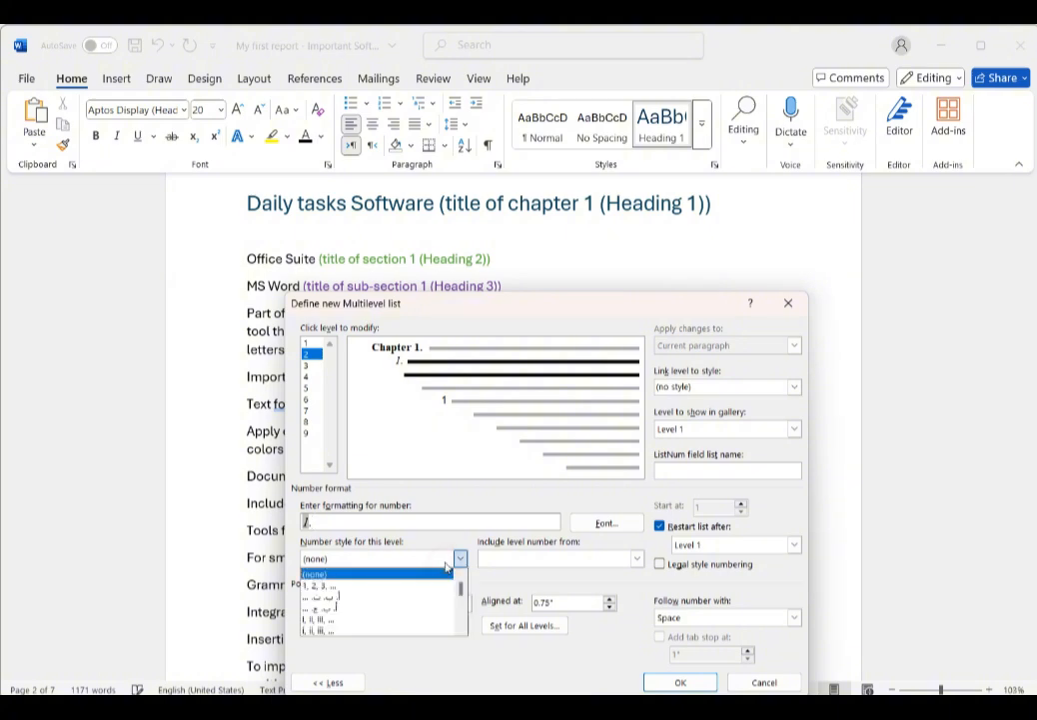
{"action": "left_click", "coordinate": [327, 586]}
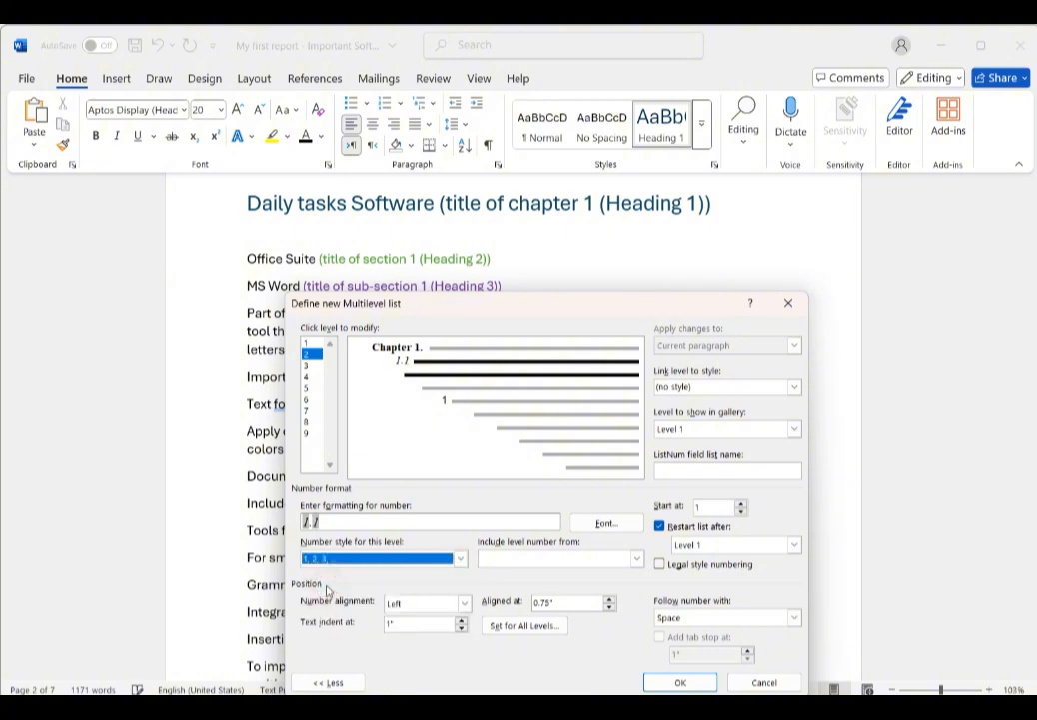
{"action": "left_click", "coordinate": [322, 521]}
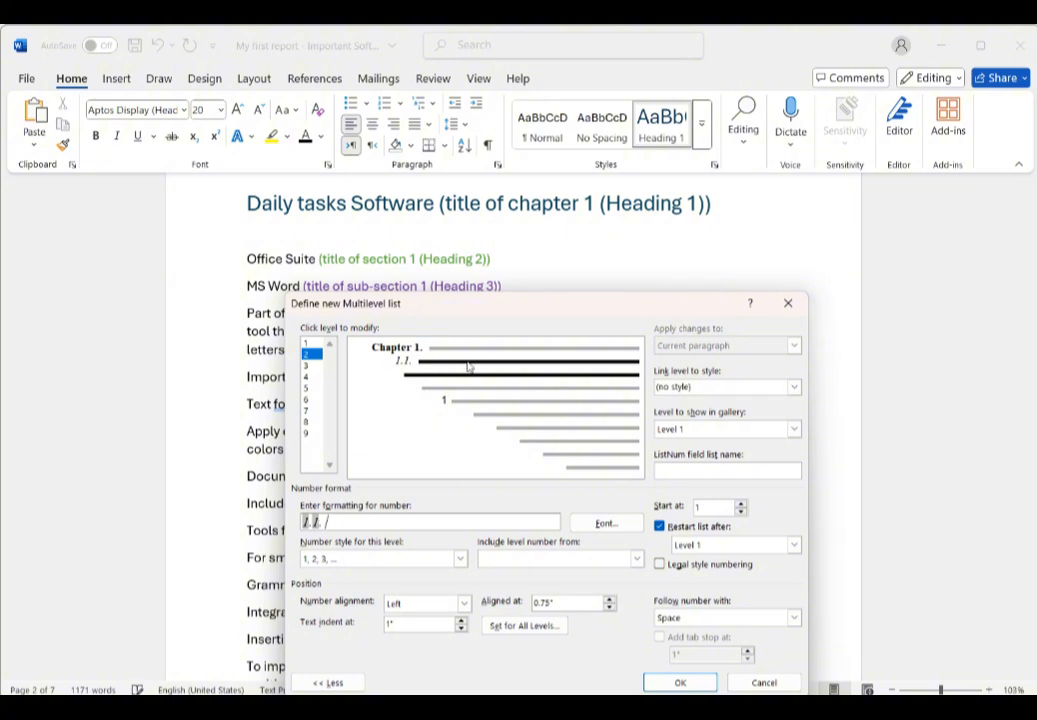
Step: Link level 2 to the Heading 2 style and make its number font bold
{"action": "left_click", "coordinate": [794, 388]}
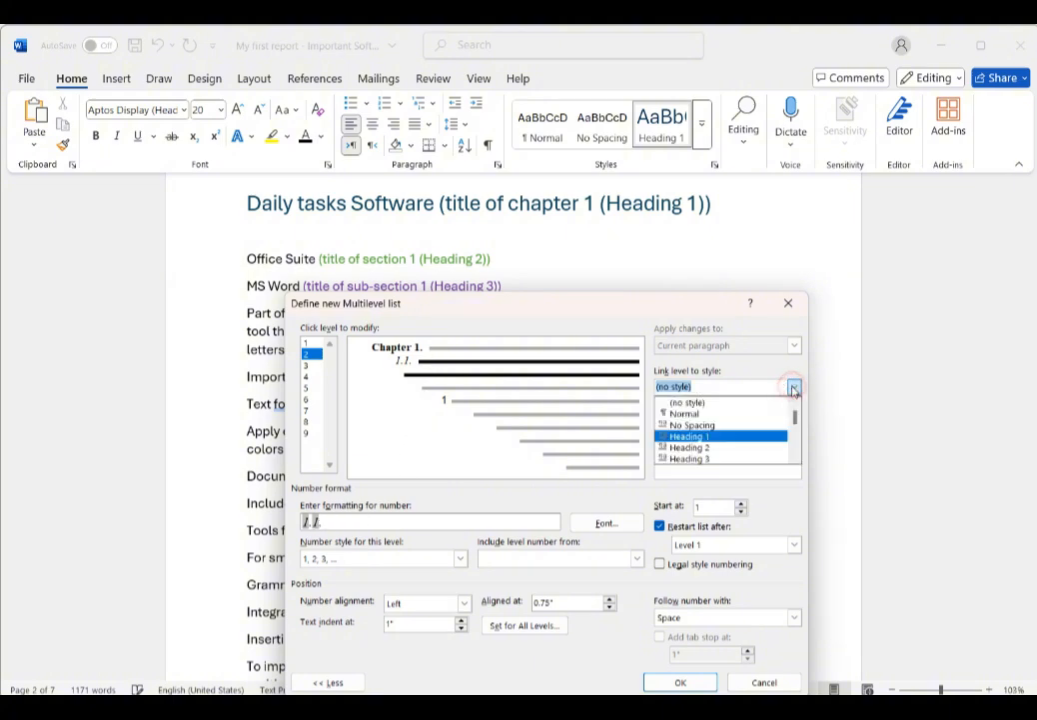
{"action": "left_click", "coordinate": [716, 447]}
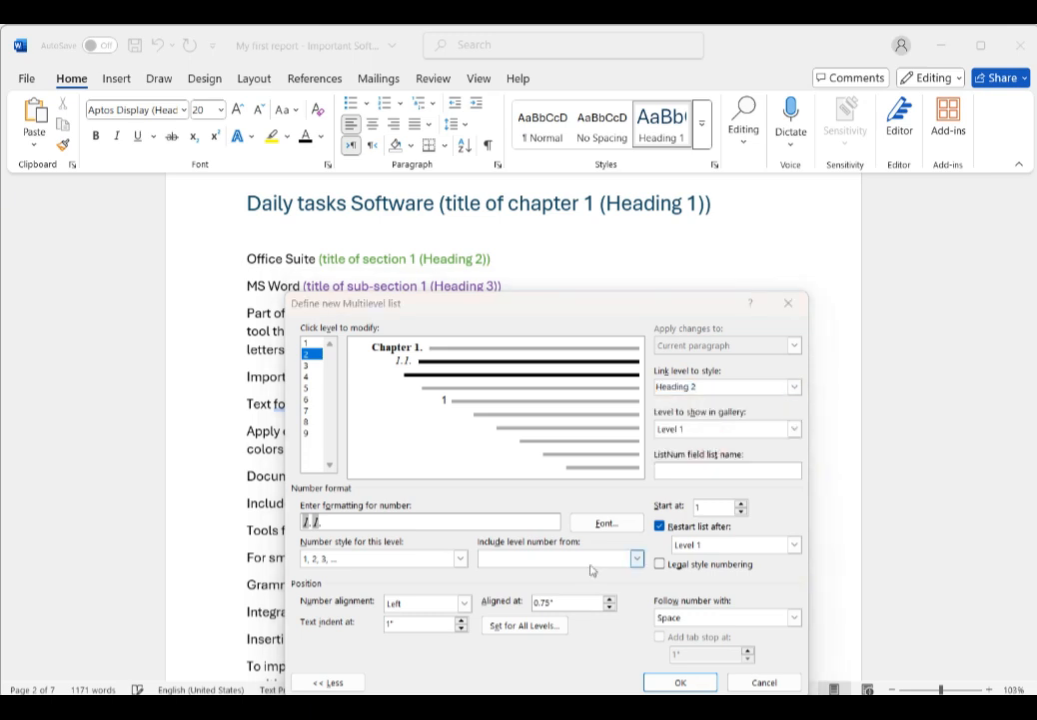
{"action": "left_click", "coordinate": [605, 521]}
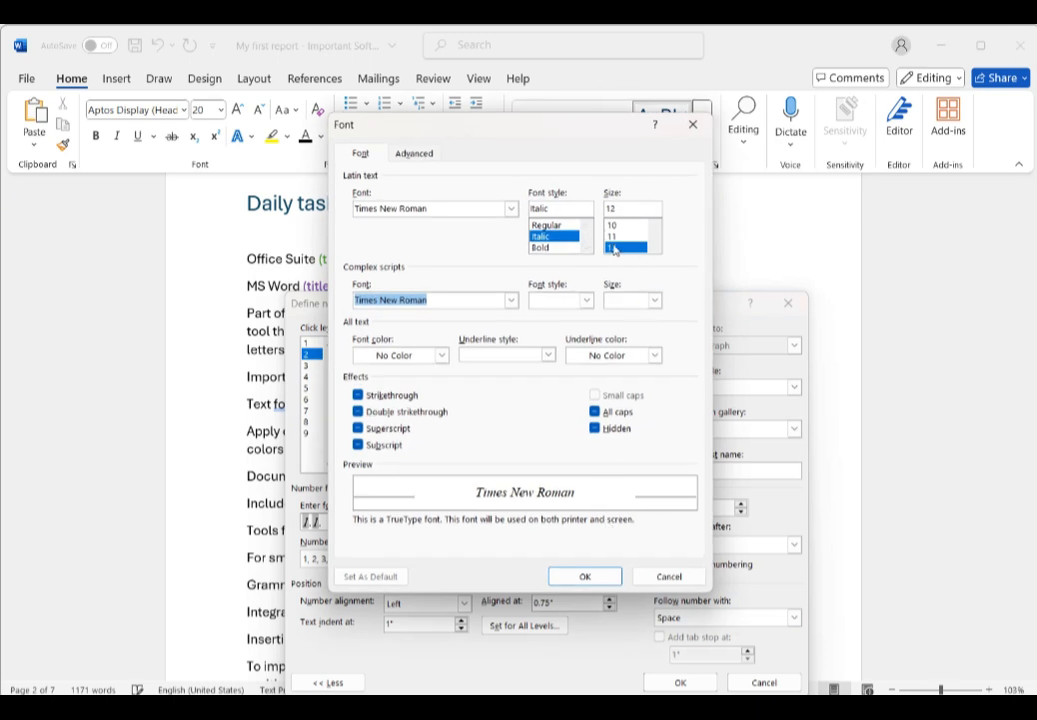
{"action": "left_click", "coordinate": [540, 248]}
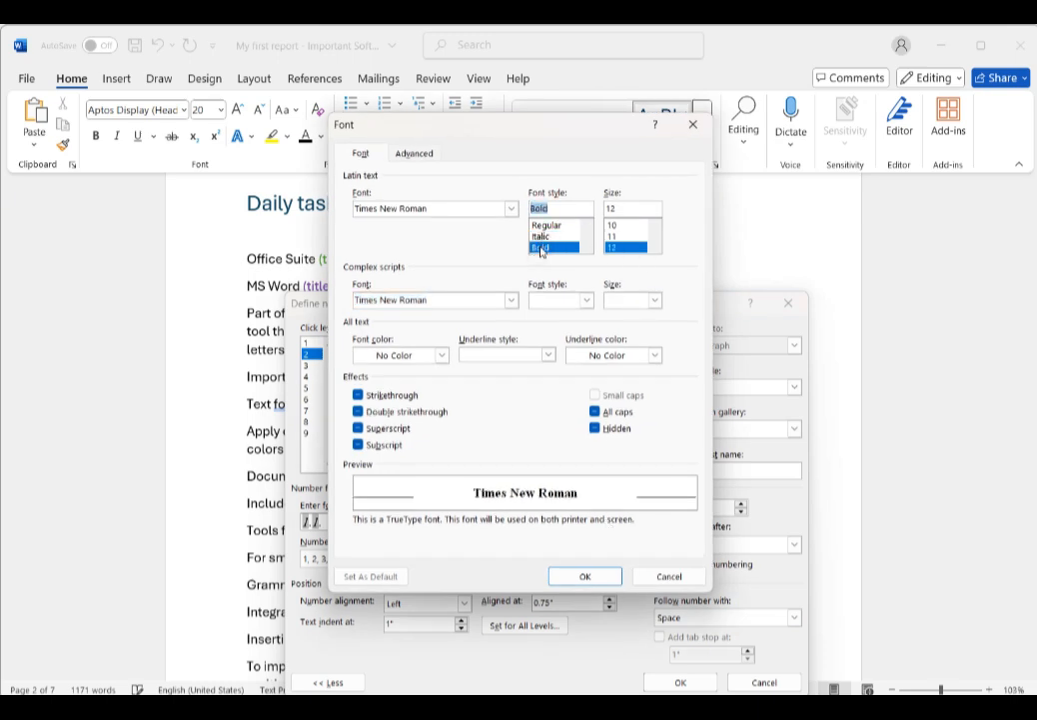
{"action": "left_click", "coordinate": [590, 577]}
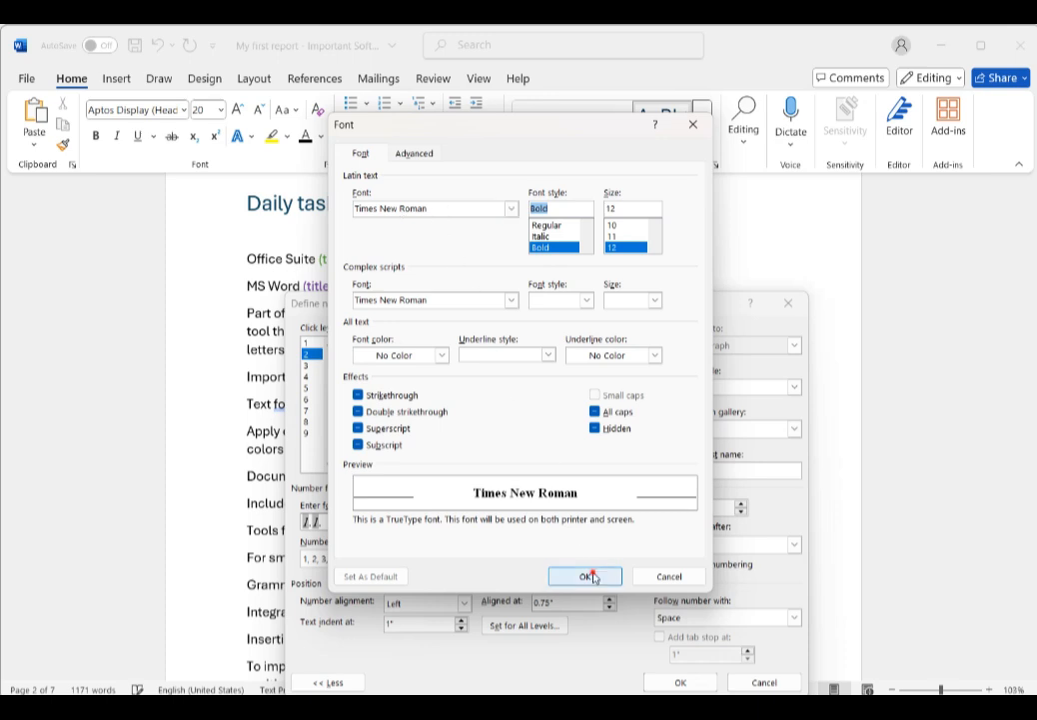
Step: Select level 3 and build its number format as 1.1.1. from the level 1 and level 2 numbers with 1, 2, 3 style
{"action": "left_click", "coordinate": [308, 367]}
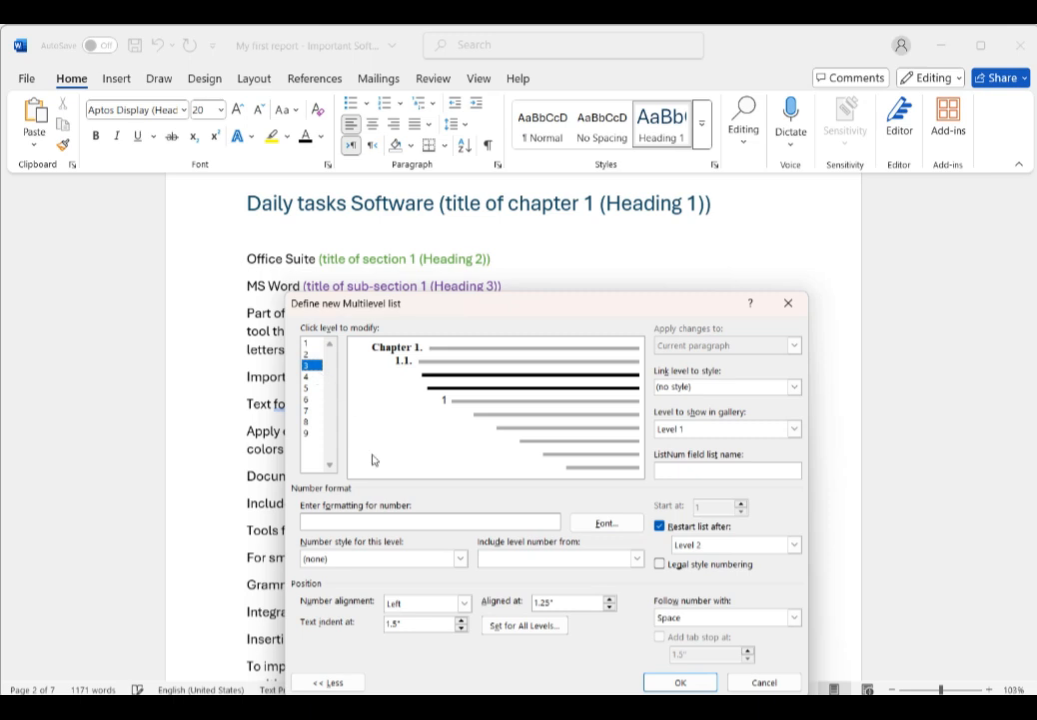
{"action": "left_click", "coordinate": [574, 558]}
{"action": "left_click", "coordinate": [516, 574]}
{"action": "left_click", "coordinate": [636, 558]}
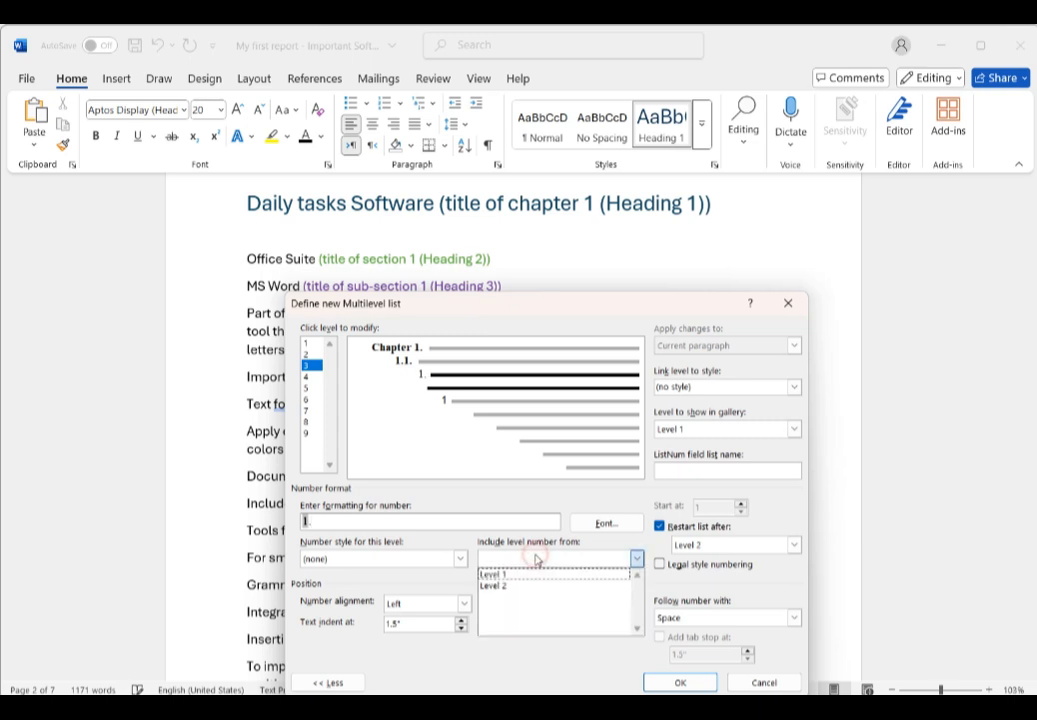
{"action": "left_click", "coordinate": [521, 586]}
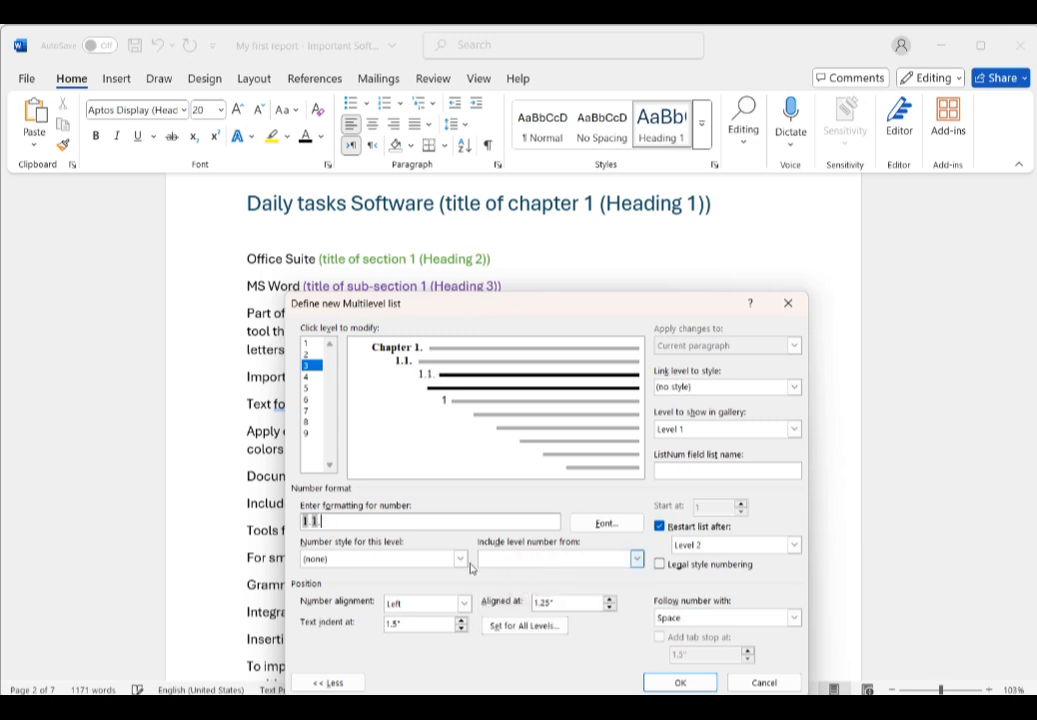
{"action": "left_click", "coordinate": [380, 560]}
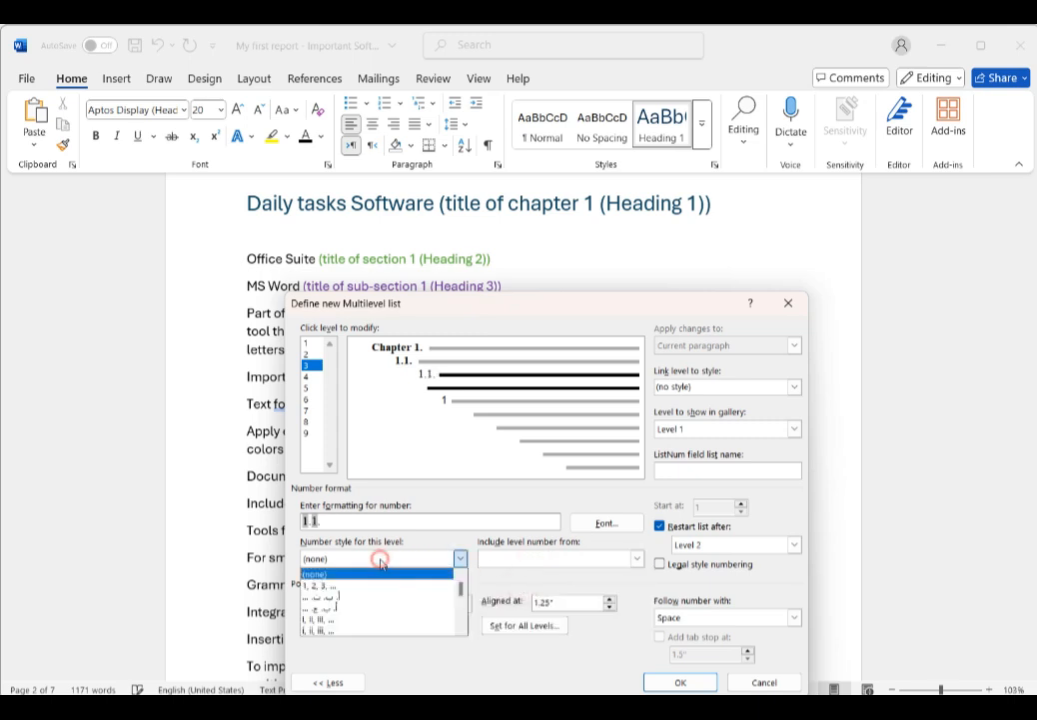
{"action": "left_click", "coordinate": [335, 585]}
{"action": "left_click", "coordinate": [333, 521]}
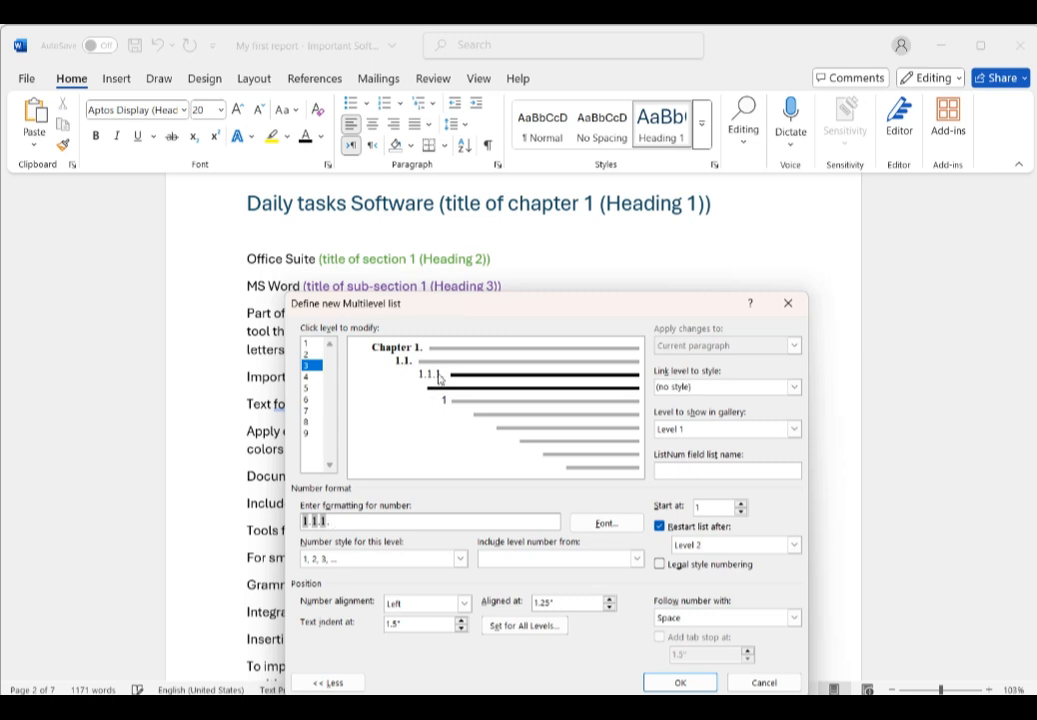
Step: Set level 3's number font to italic size 12 and link level 3 to the Heading 3 style
{"action": "left_click", "coordinate": [619, 524]}
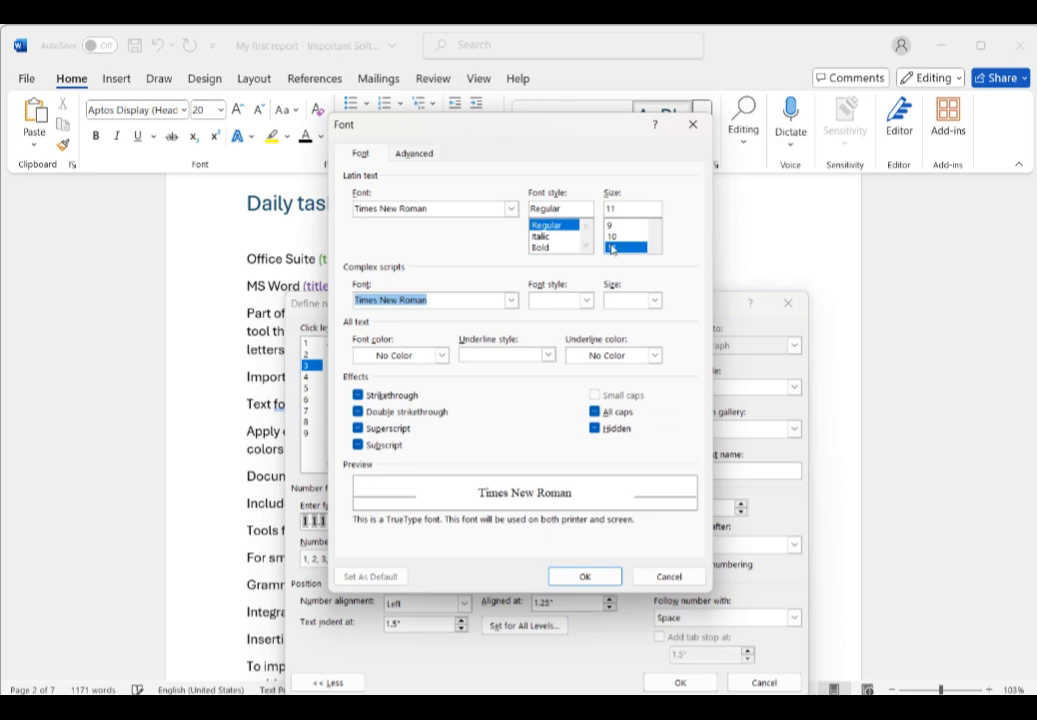
{"action": "left_click", "coordinate": [616, 249]}
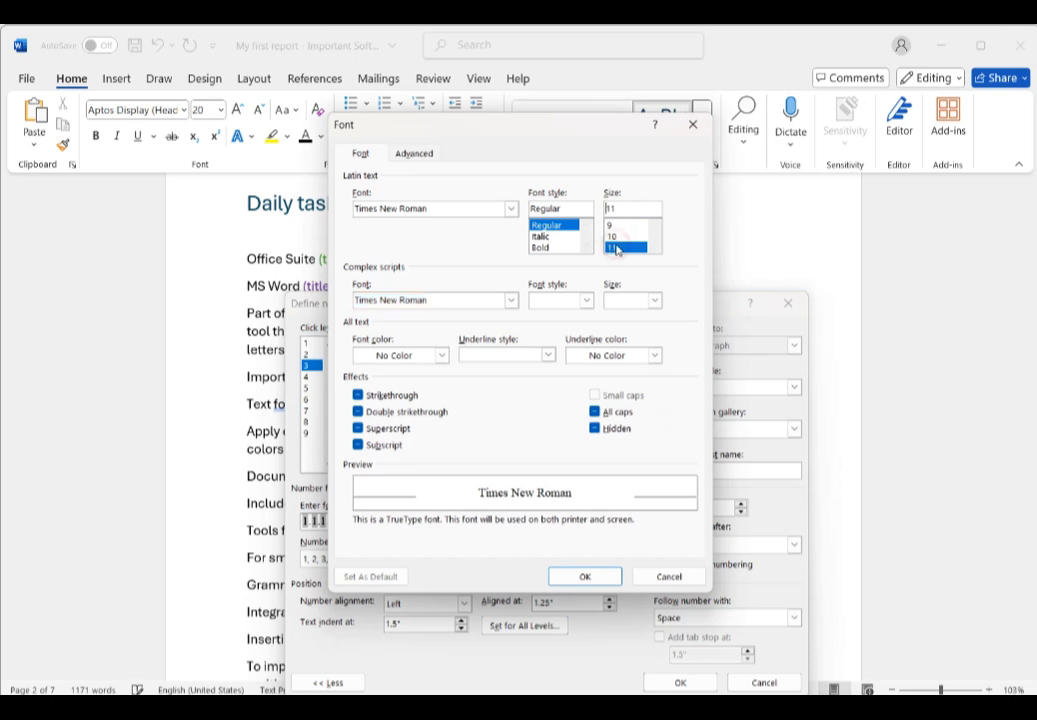
{"action": "scroll", "coordinate": [617, 249], "scroll_direction": "down", "scroll_amount": 1}
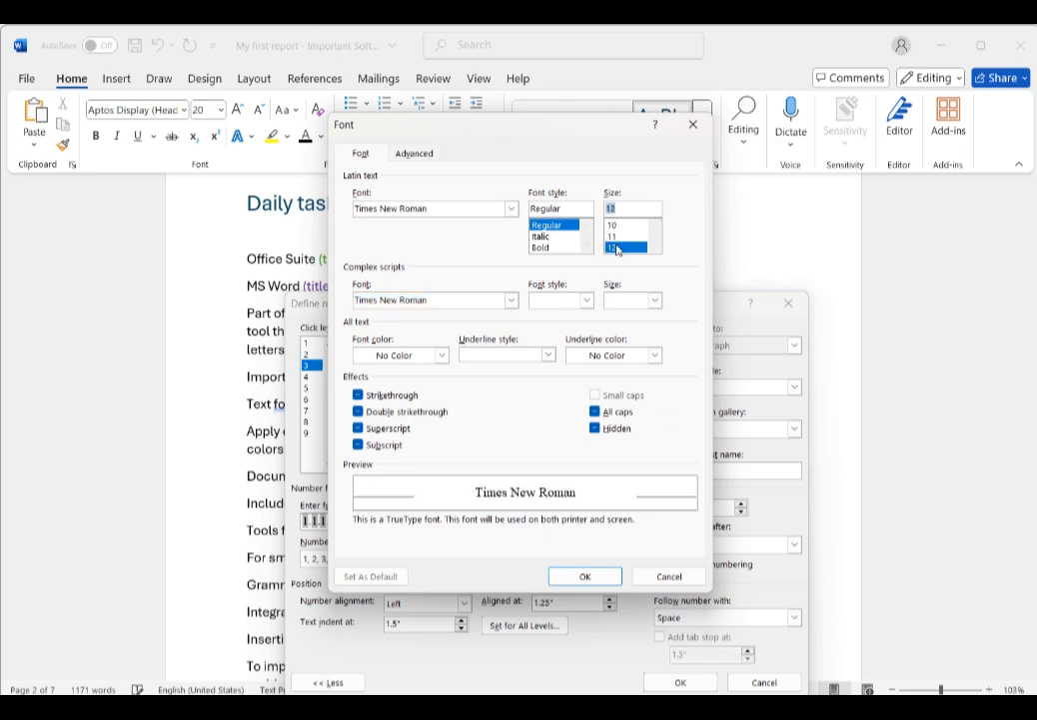
{"action": "left_click", "coordinate": [540, 237]}
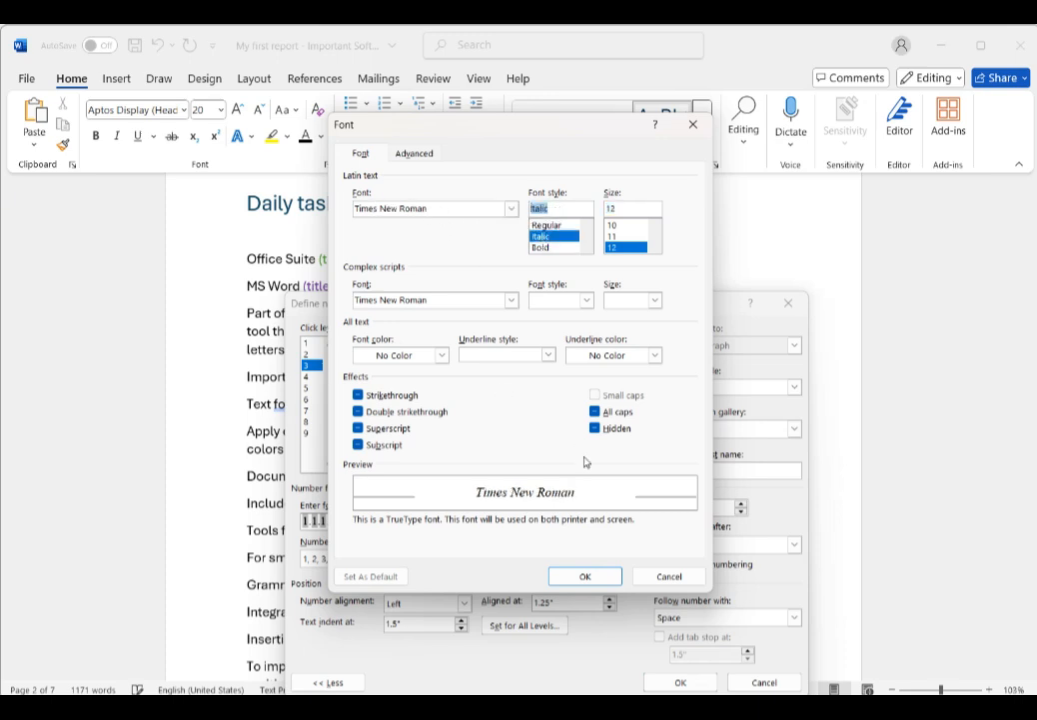
{"action": "left_click", "coordinate": [597, 577]}
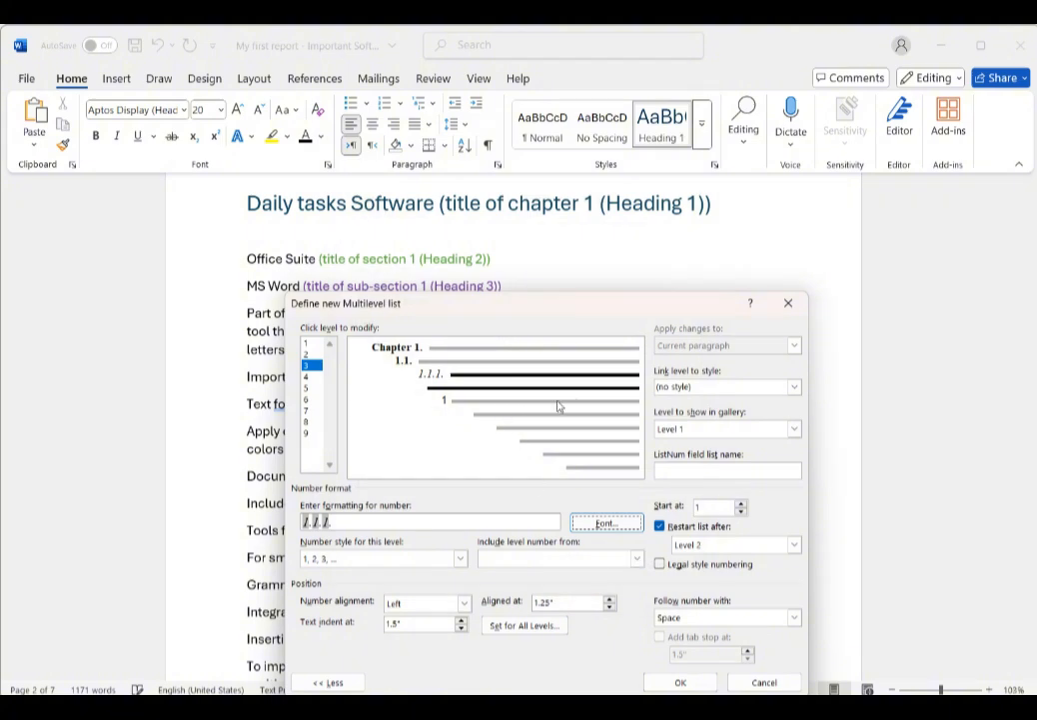
{"action": "left_click", "coordinate": [794, 387]}
{"action": "left_click", "coordinate": [716, 459]}
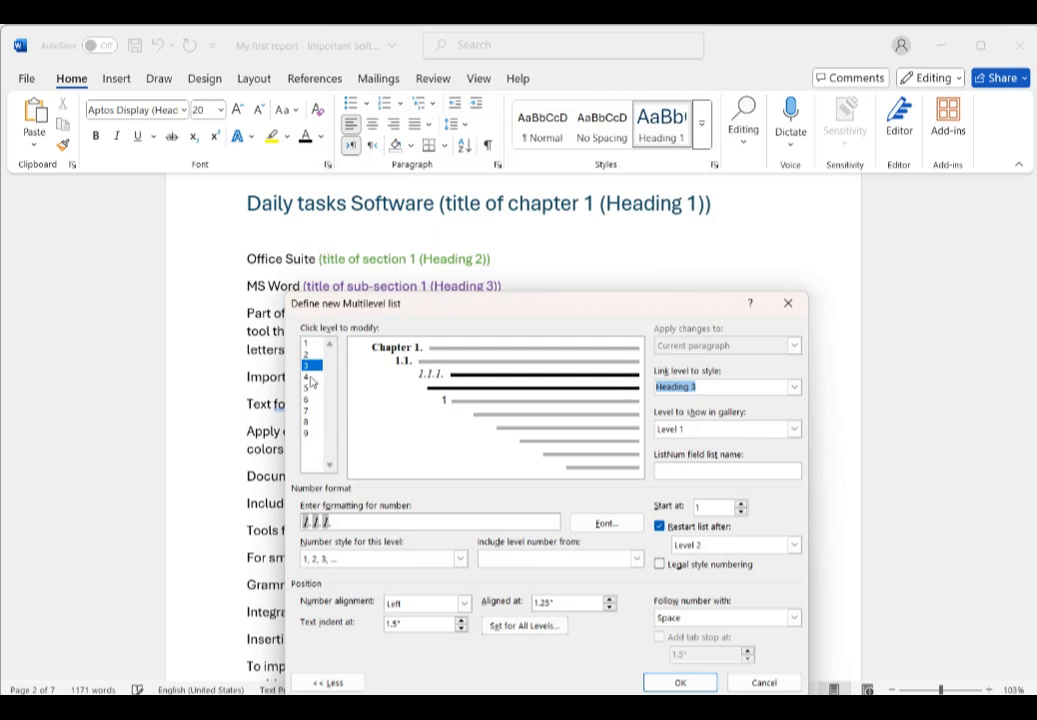
Step: Select level 4 and link it to the Heading 4 style
{"action": "left_click", "coordinate": [309, 377]}
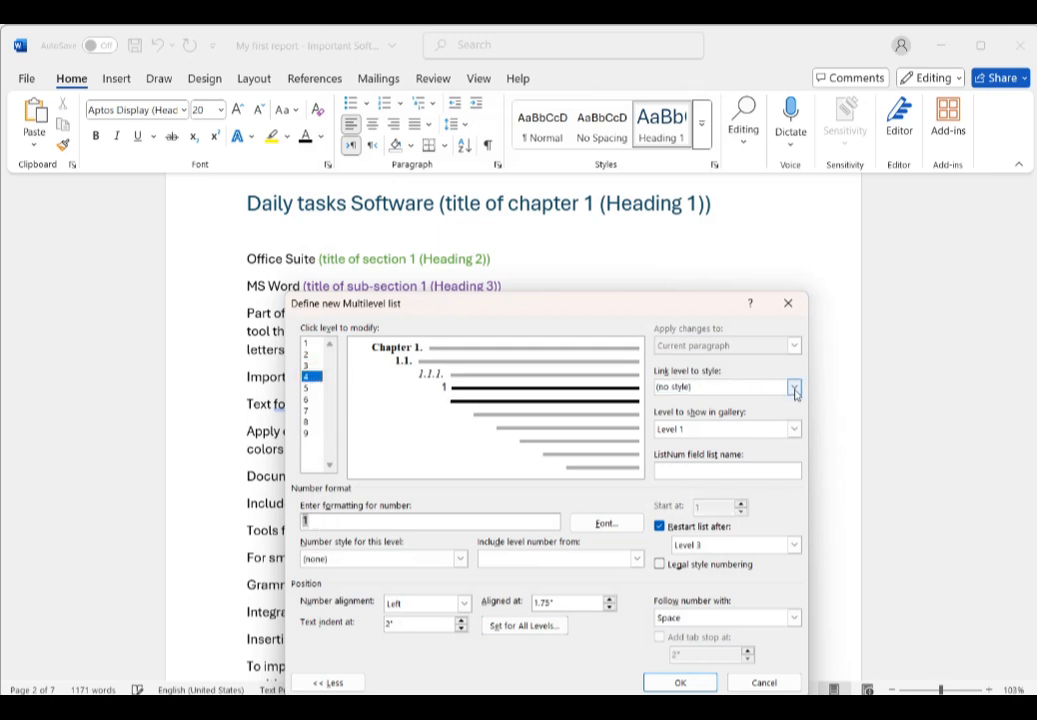
{"action": "left_click", "coordinate": [795, 390]}
{"action": "left_click", "coordinate": [796, 458]}
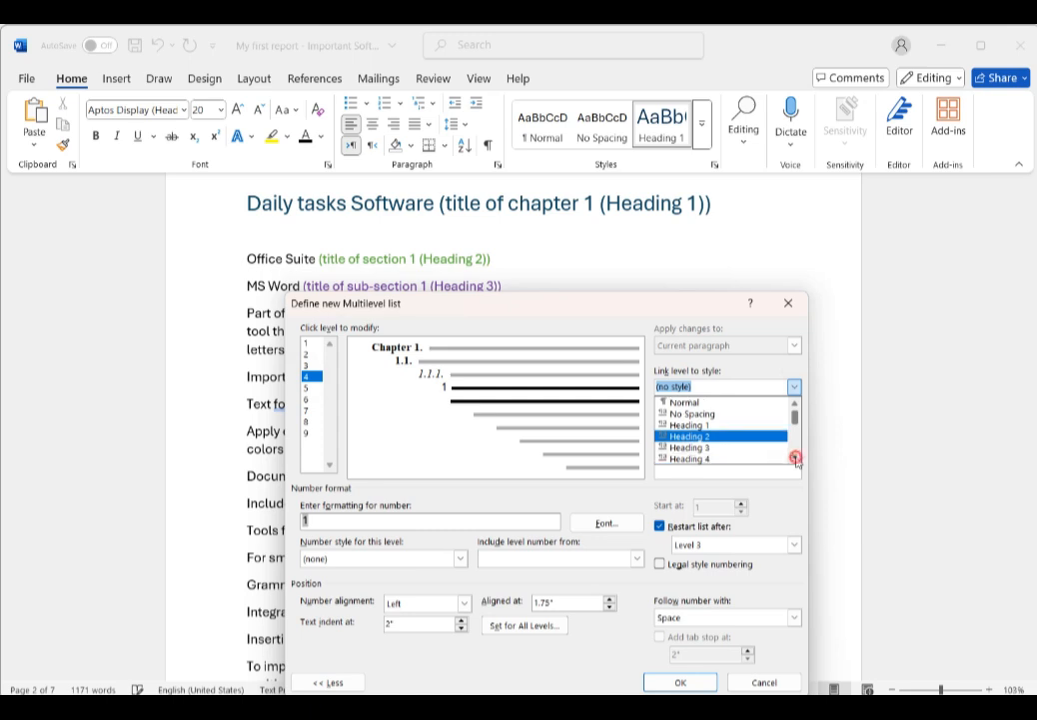
{"action": "left_click", "coordinate": [710, 457]}
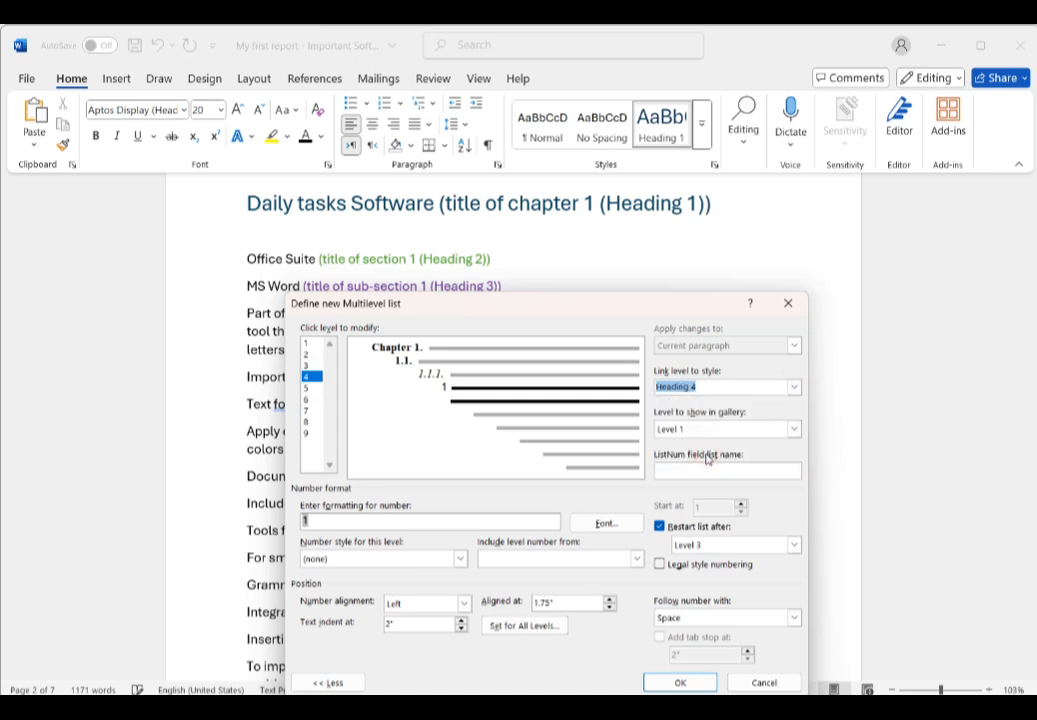
Step: Rebuild level 4's number format as 1.1.1.1. from the level 1, 2 and 3 numbers with 1, 2, 3 style
{"action": "left_click", "coordinate": [317, 521]}
{"action": "key", "text": "BackSpace"}
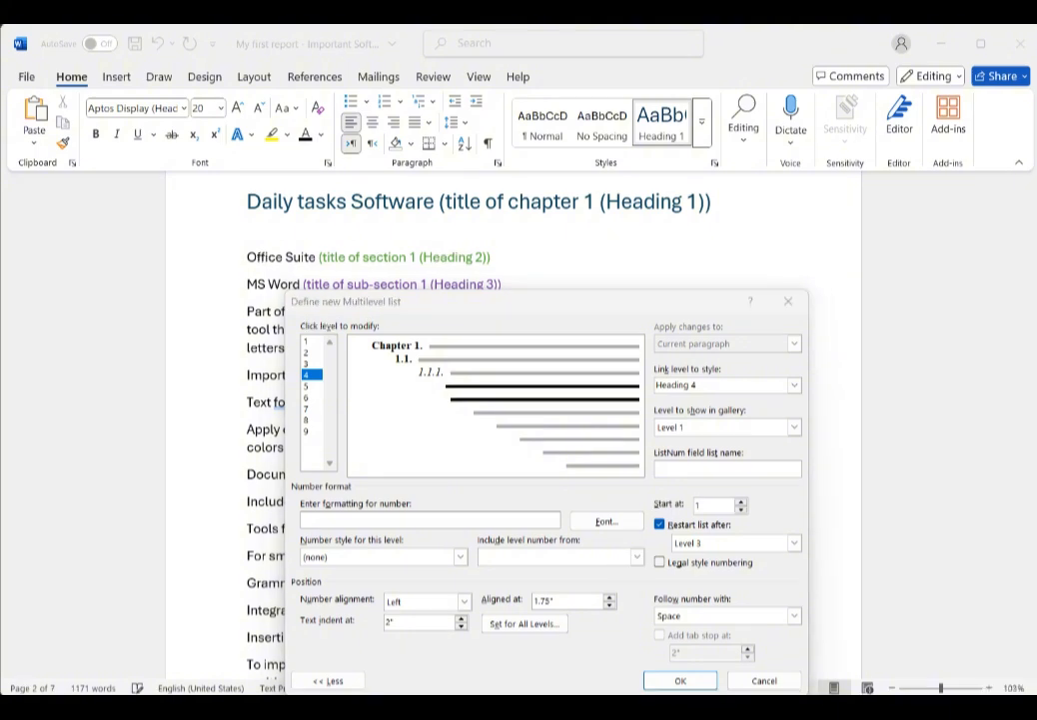
{"action": "left_click", "coordinate": [636, 556]}
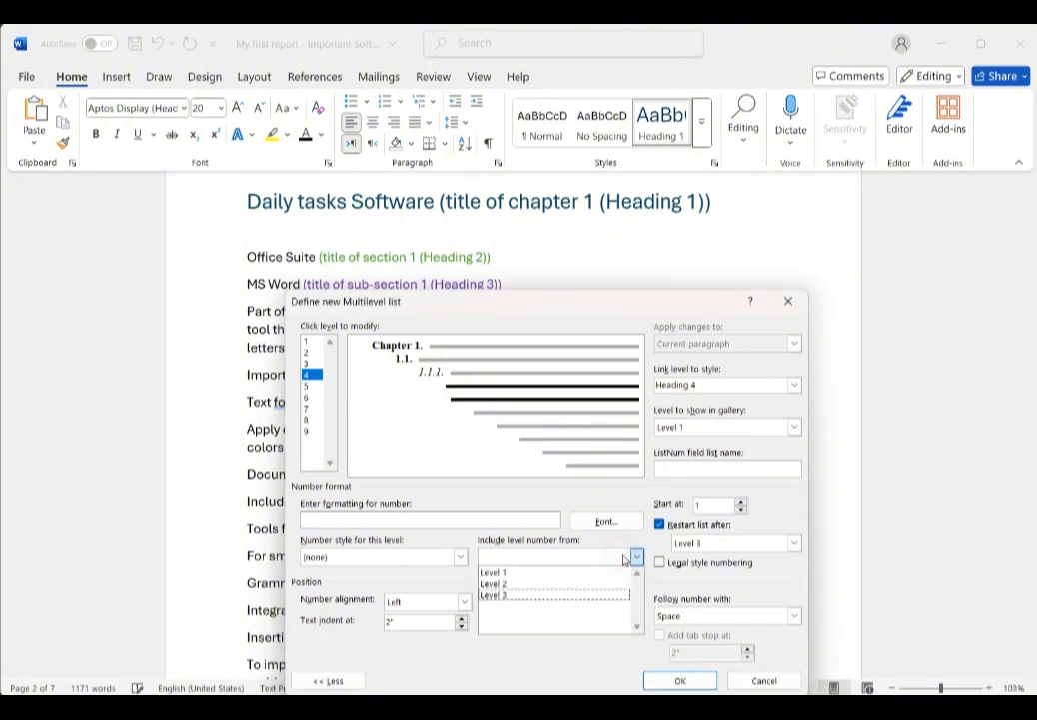
{"action": "left_click", "coordinate": [494, 573]}
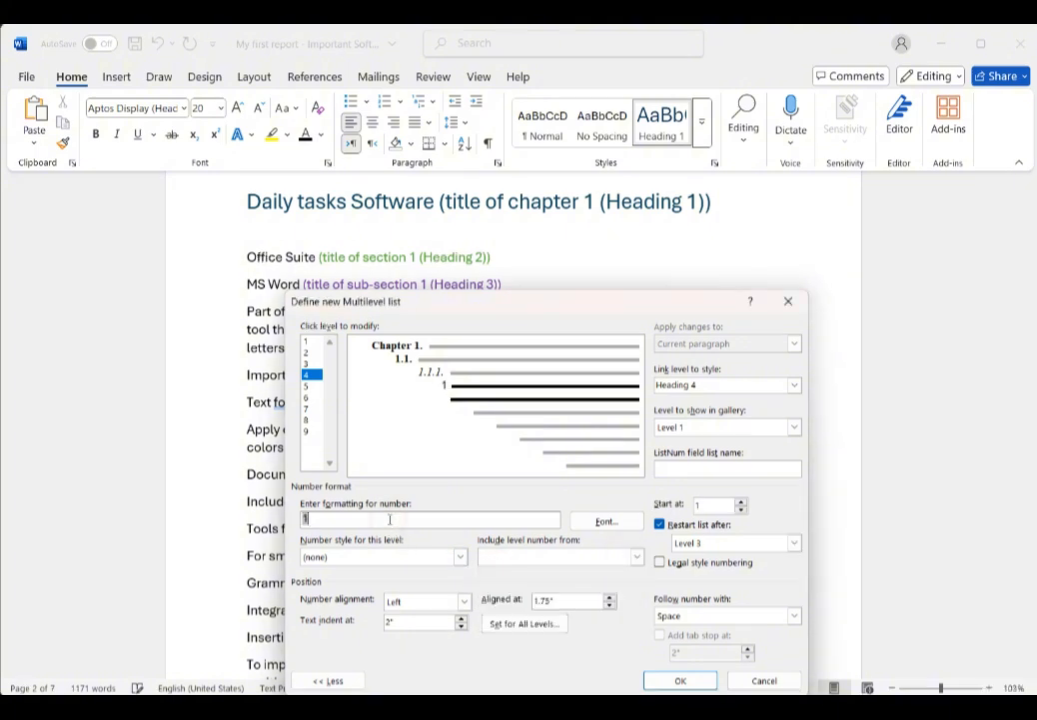
{"action": "left_click", "coordinate": [636, 556]}
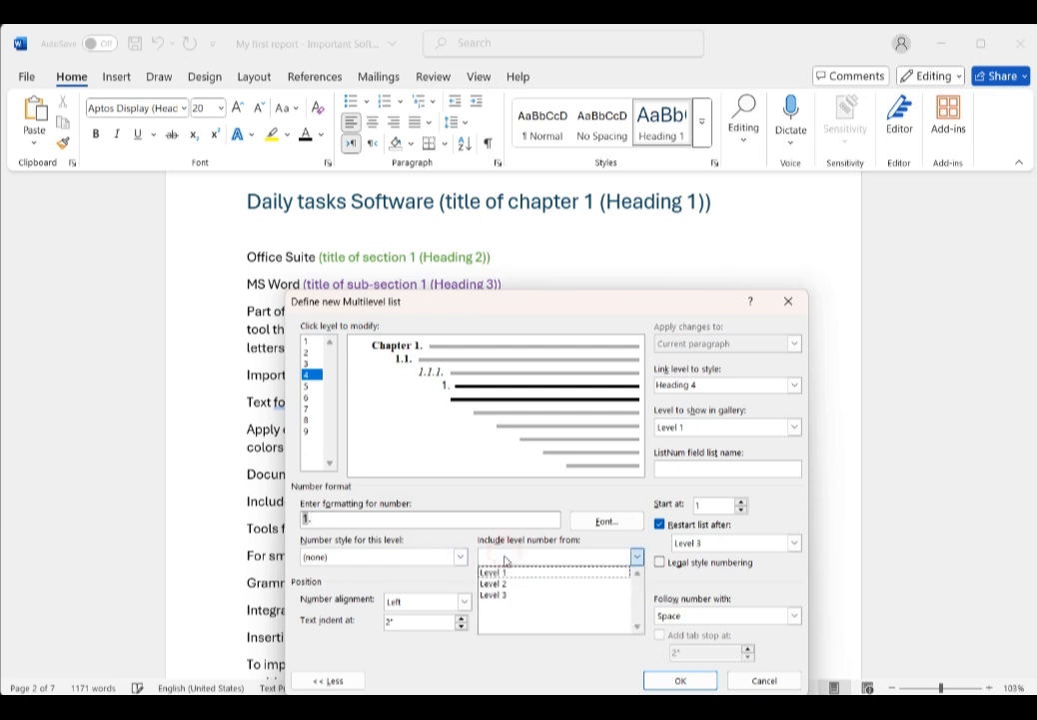
{"action": "left_click", "coordinate": [506, 585]}
{"action": "type", "text": "."}
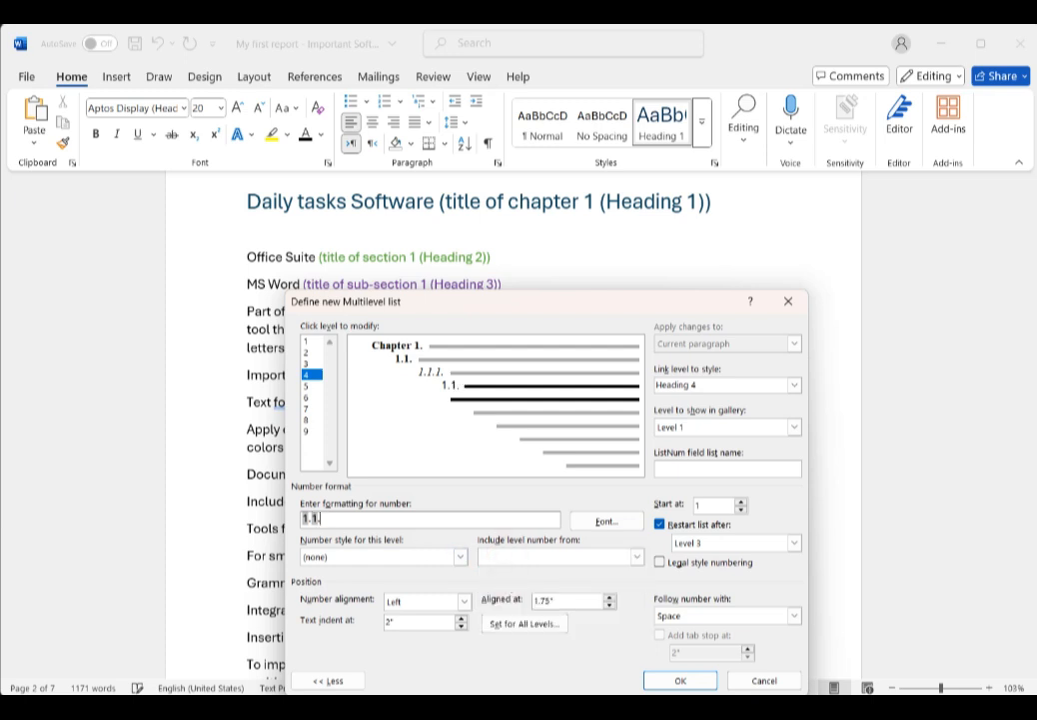
{"action": "left_click", "coordinate": [542, 552]}
{"action": "left_click", "coordinate": [517, 595]}
{"action": "left_click", "coordinate": [352, 558]}
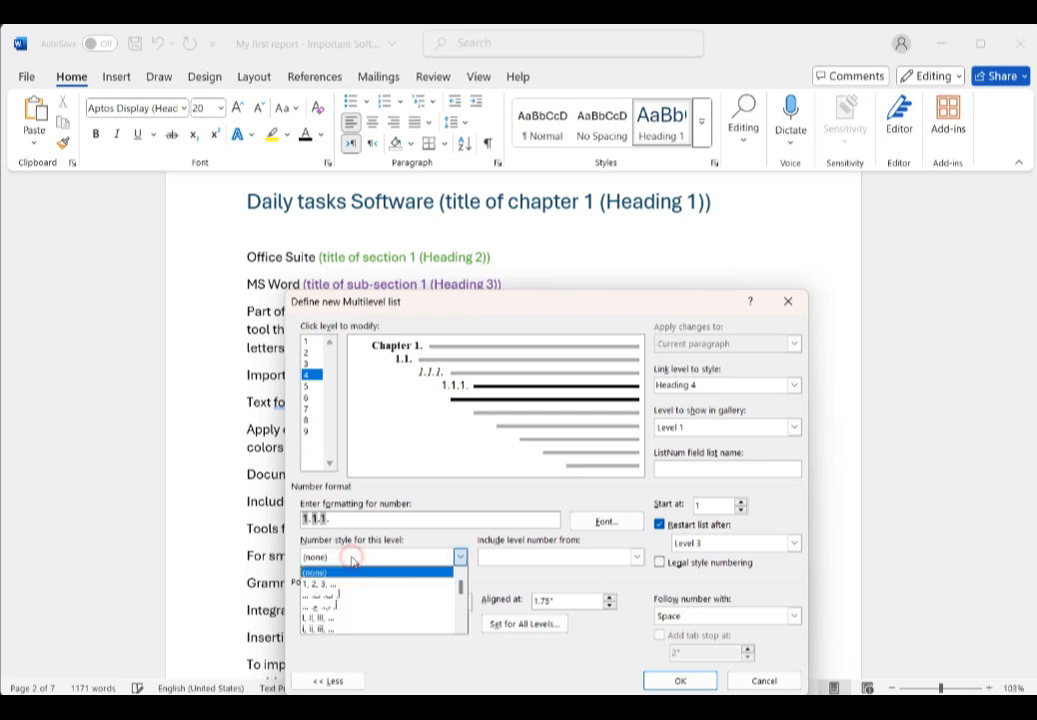
{"action": "left_click", "coordinate": [347, 586]}
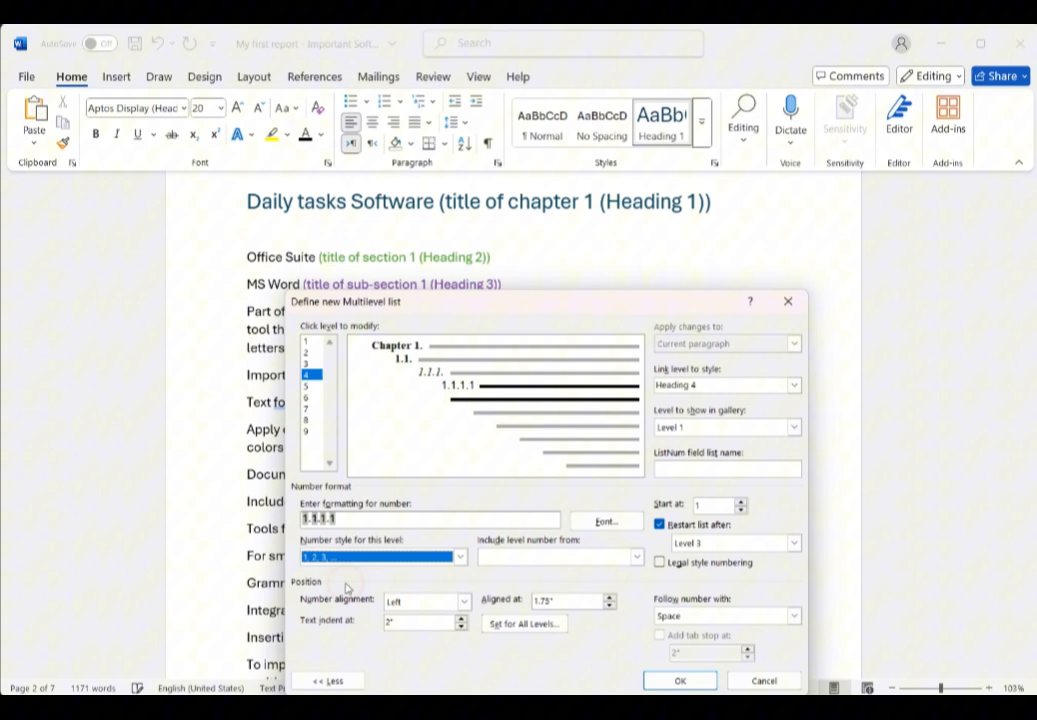
{"action": "left_click", "coordinate": [352, 517]}
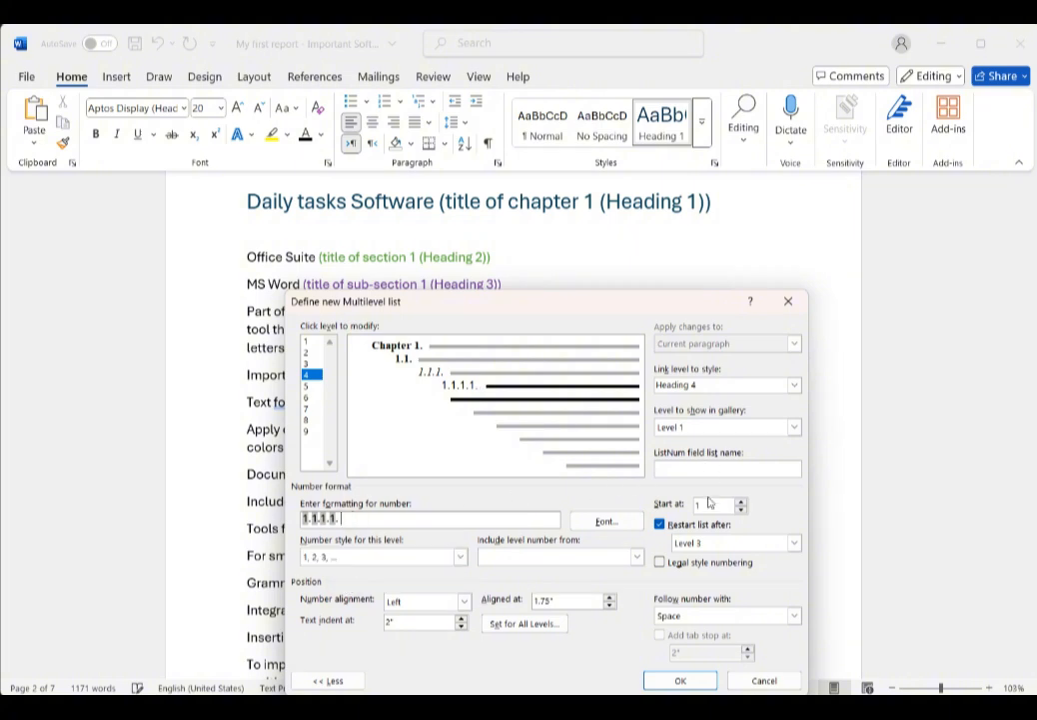
Step: Set level 4's number font to Times New Roman italic
{"action": "left_click", "coordinate": [603, 520]}
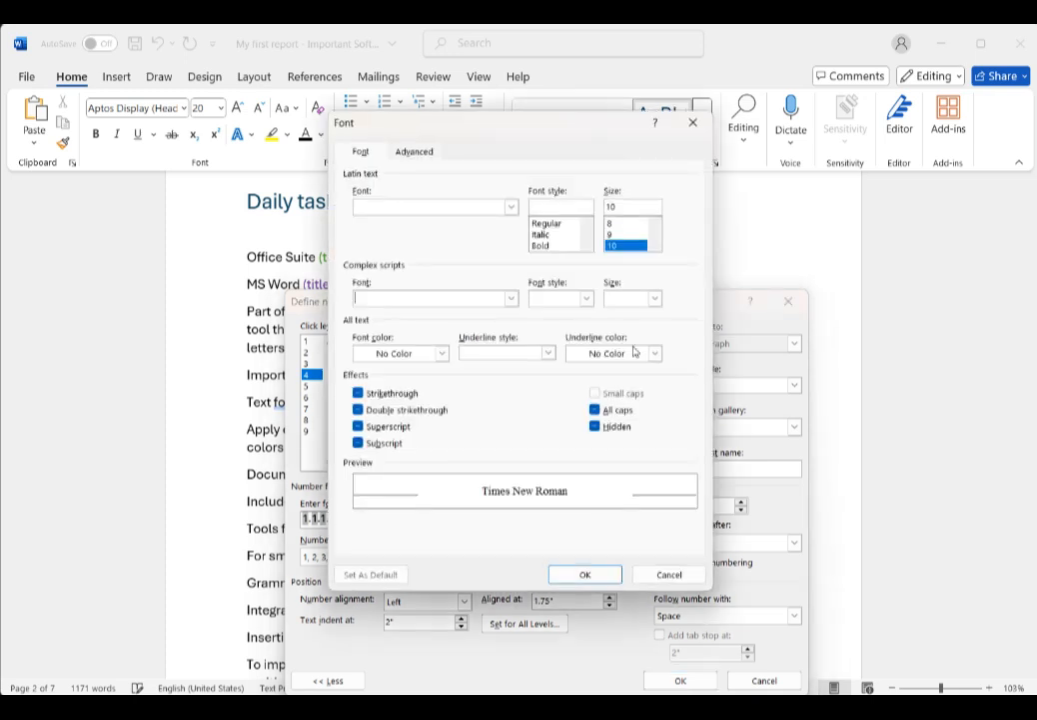
{"action": "left_click", "coordinate": [539, 234]}
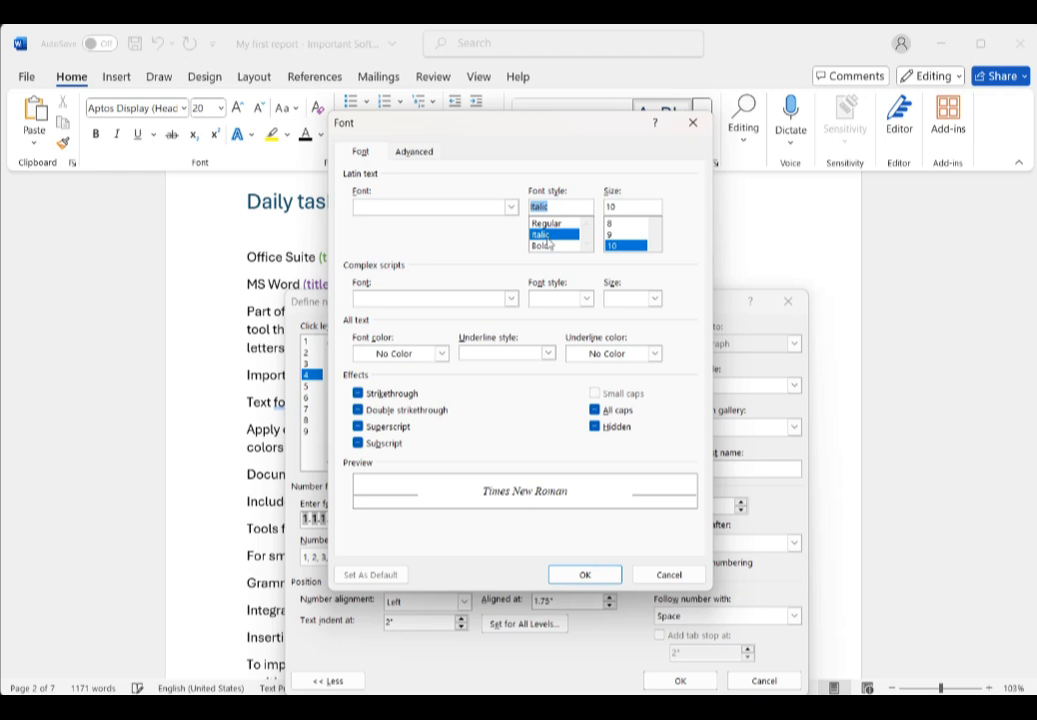
{"action": "left_click", "coordinate": [479, 207]}
{"action": "type", "text": "tim"}
{"action": "left_click", "coordinate": [512, 206]}
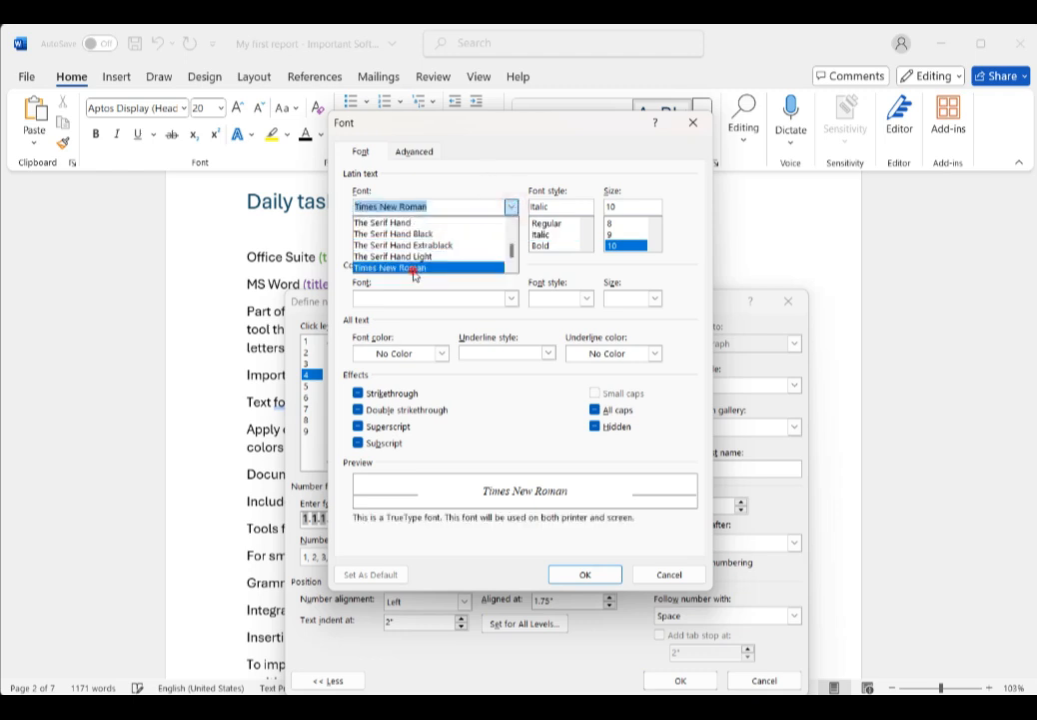
{"action": "left_click", "coordinate": [415, 269]}
{"action": "left_click", "coordinate": [603, 575]}
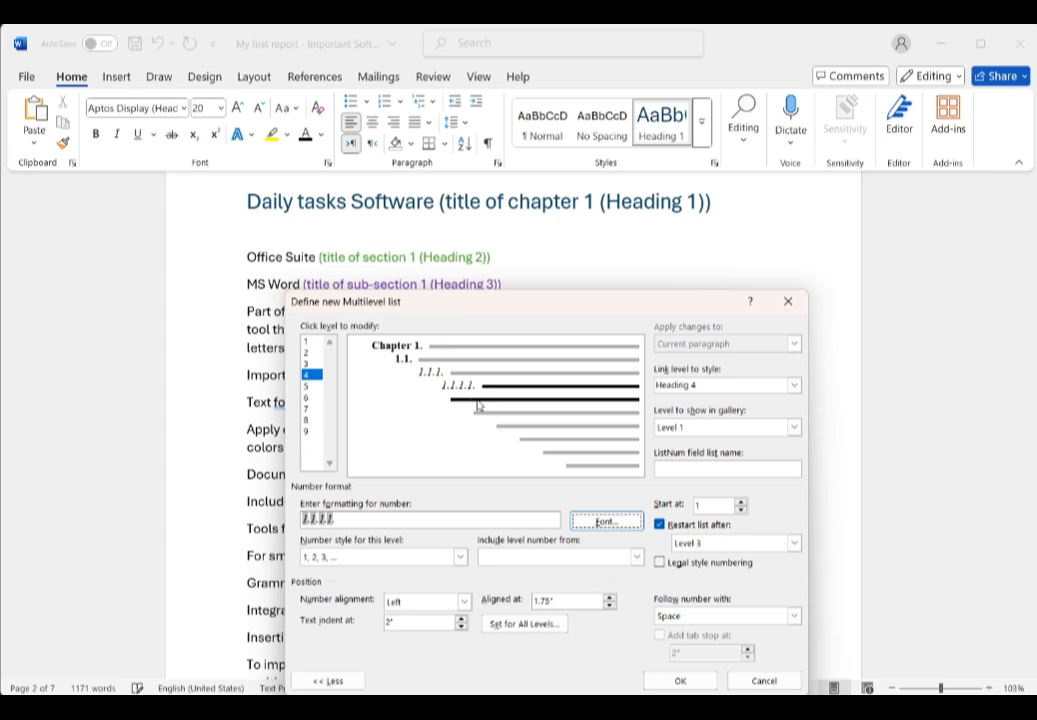
Step: Apply the new multilevel list definition and reapply the current font color to the chapter 1 heading text
{"action": "left_click", "coordinate": [680, 680]}
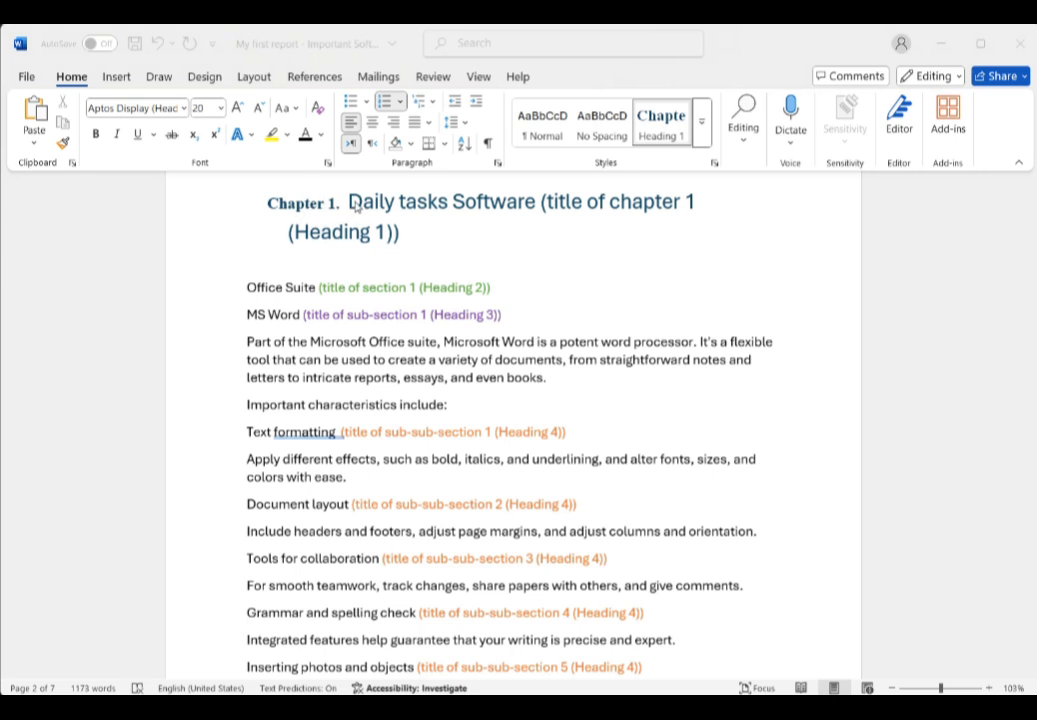
{"action": "left_click", "coordinate": [356, 206]}
{"action": "left_click_drag", "start_coordinate": [350, 205], "coordinate": [408, 245]}
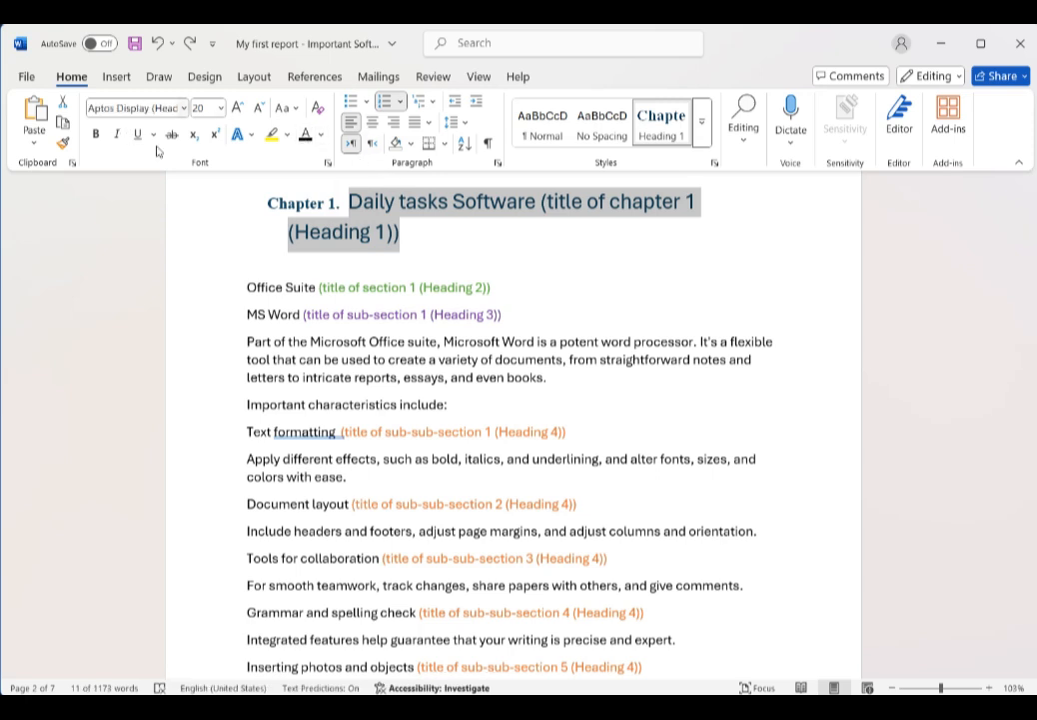
{"action": "left_click", "coordinate": [306, 141]}
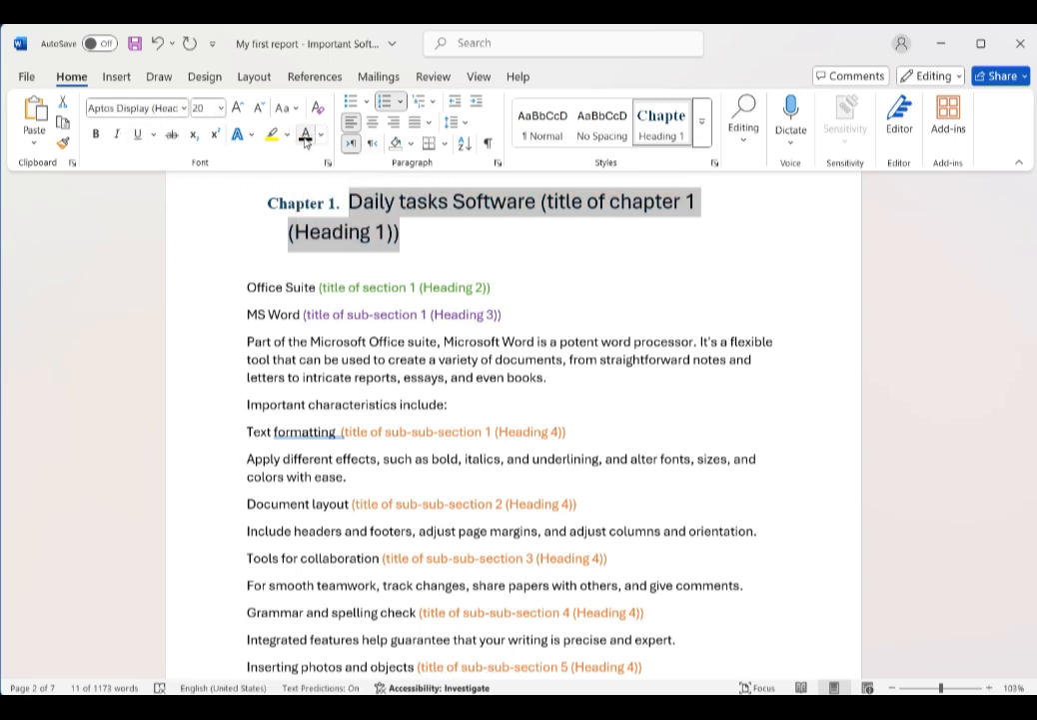
Step: Format the chapter 1 heading as 14 pt bold Times New Roman and update Heading 1 to match it
{"action": "left_click", "coordinate": [207, 108]}
{"action": "type", "text": "14"}
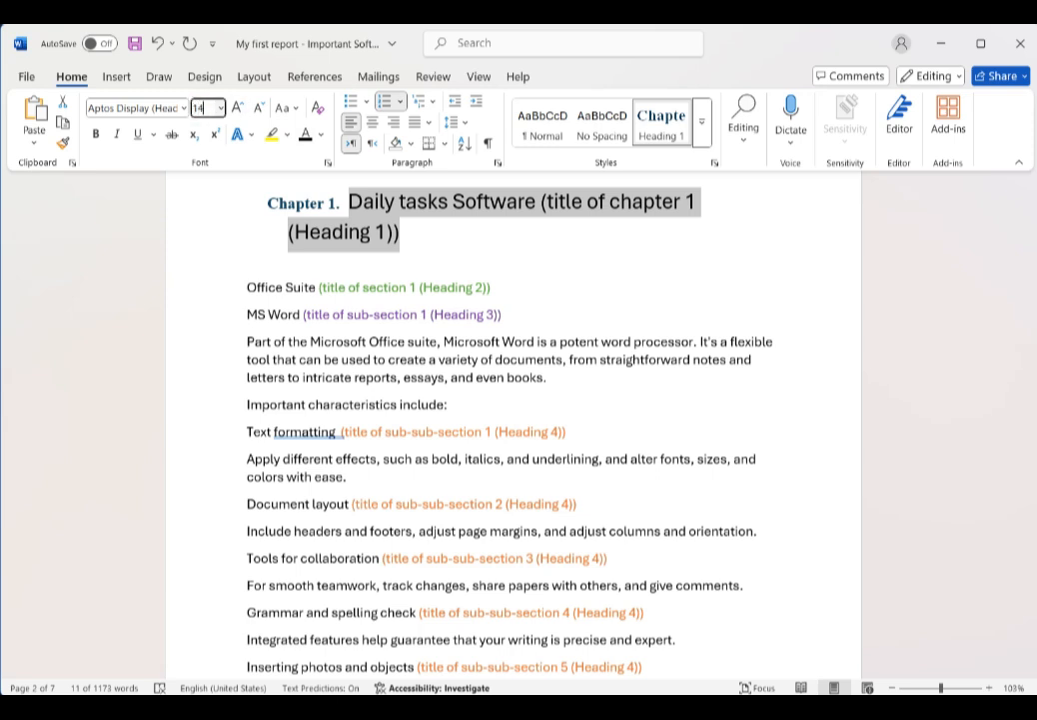
{"action": "left_click", "coordinate": [92, 134]}
{"action": "left_click", "coordinate": [119, 108]}
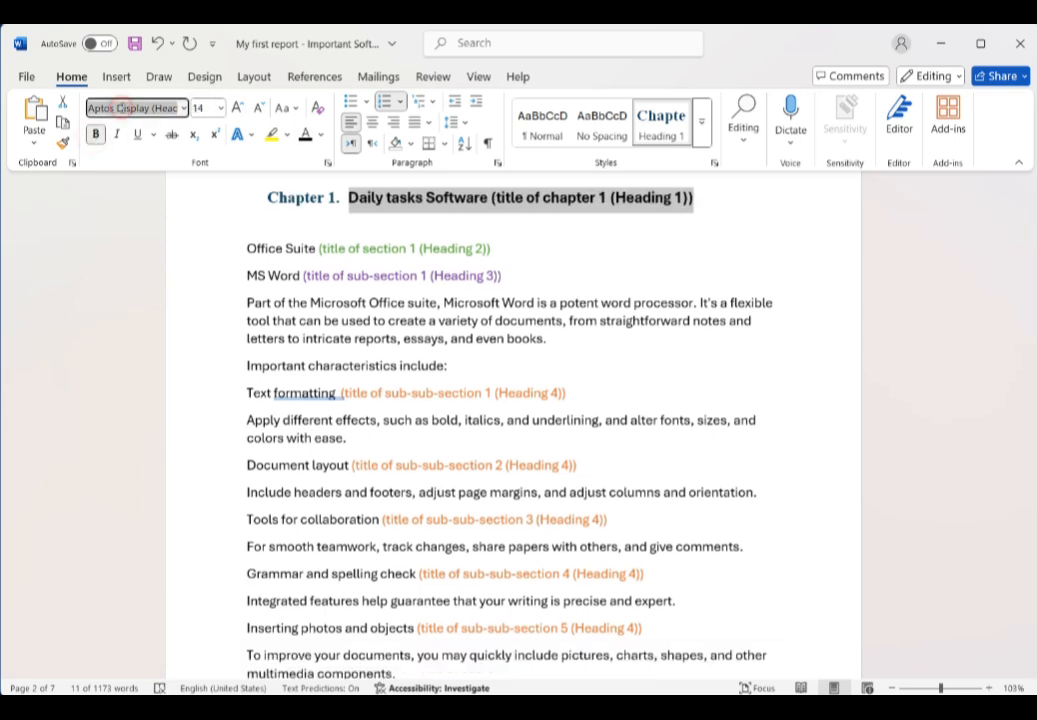
{"action": "type", "text": "Times New Roman"}
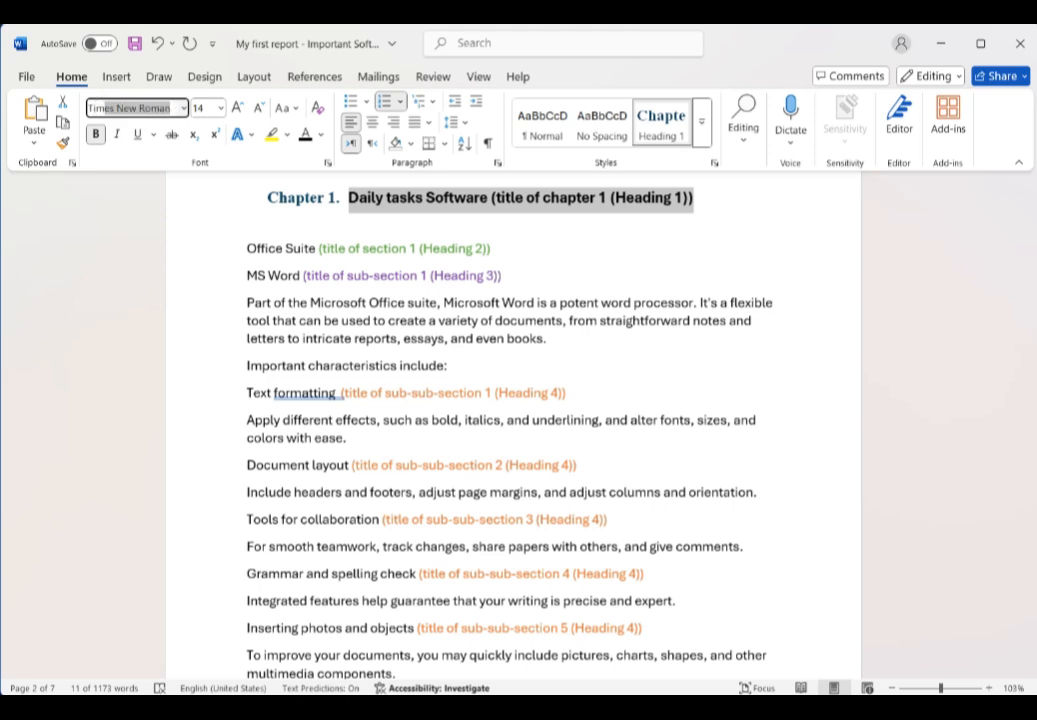
{"action": "key", "text": "Return"}
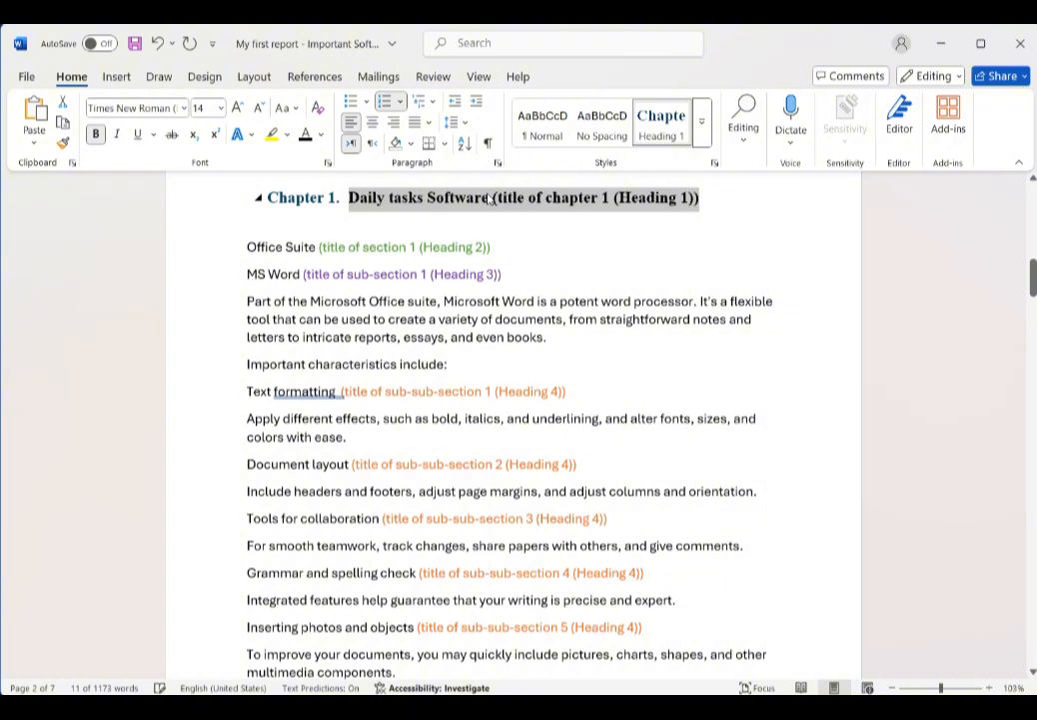
{"action": "right_click", "coordinate": [653, 130]}
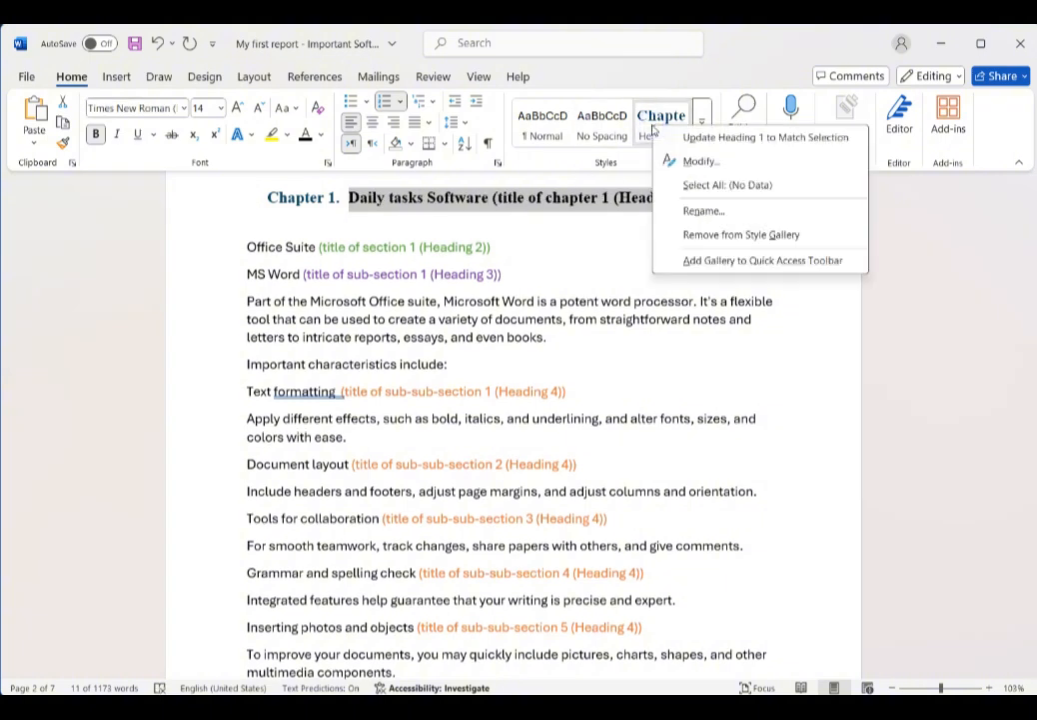
{"action": "left_click", "coordinate": [766, 139]}
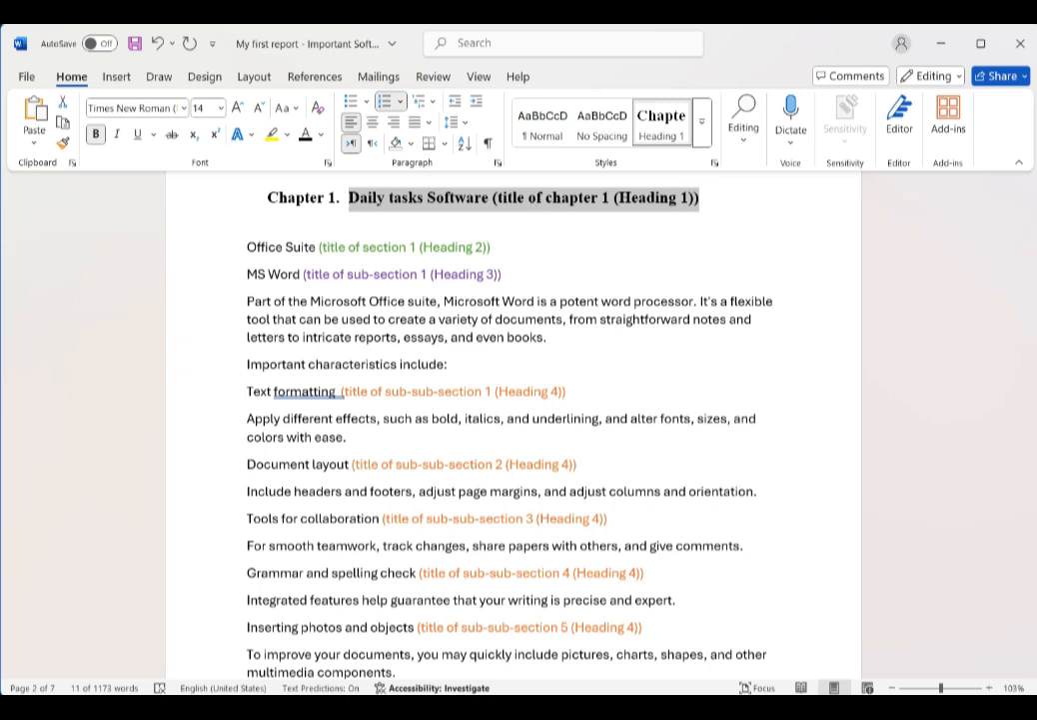
Step: Delete the '(title of chapter 1 (Heading 1))' note from the chapter heading
{"action": "left_click", "coordinate": [700, 199]}
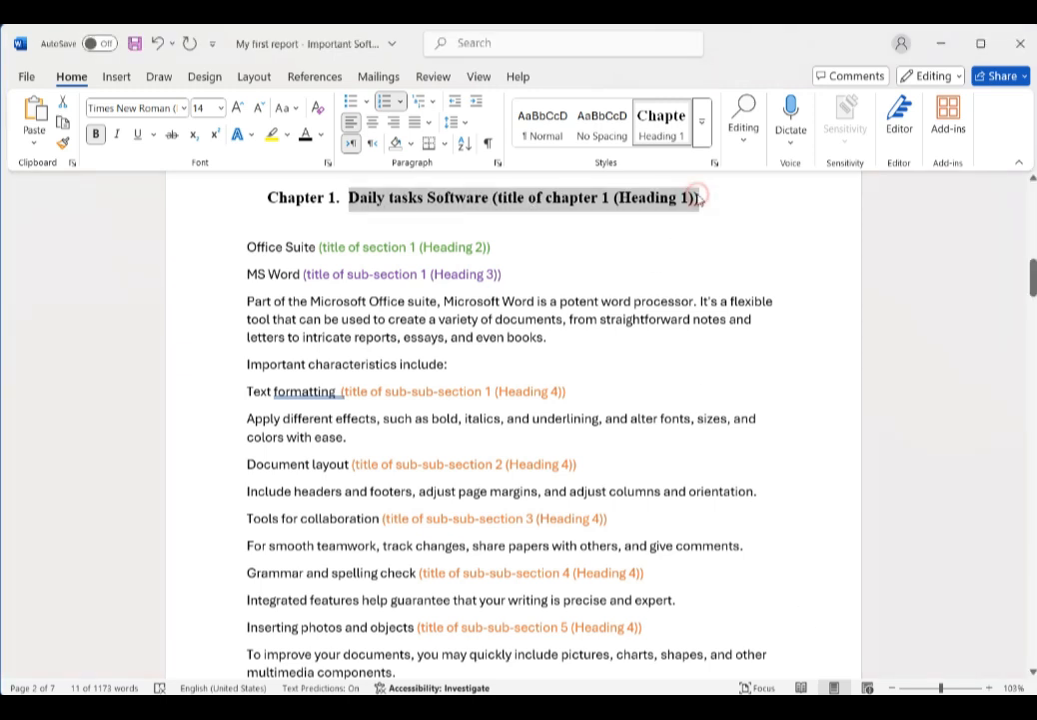
{"action": "left_click", "coordinate": [705, 199]}
{"action": "left_click_drag", "start_coordinate": [707, 199], "coordinate": [492, 198]}
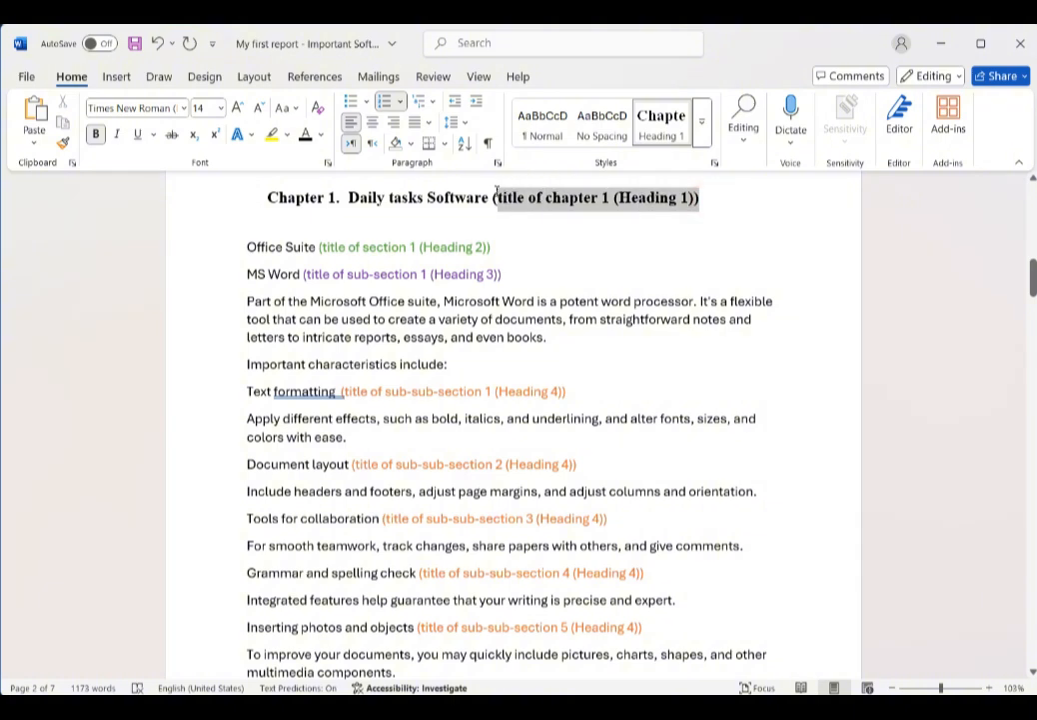
{"action": "key", "text": "BackSpace"}
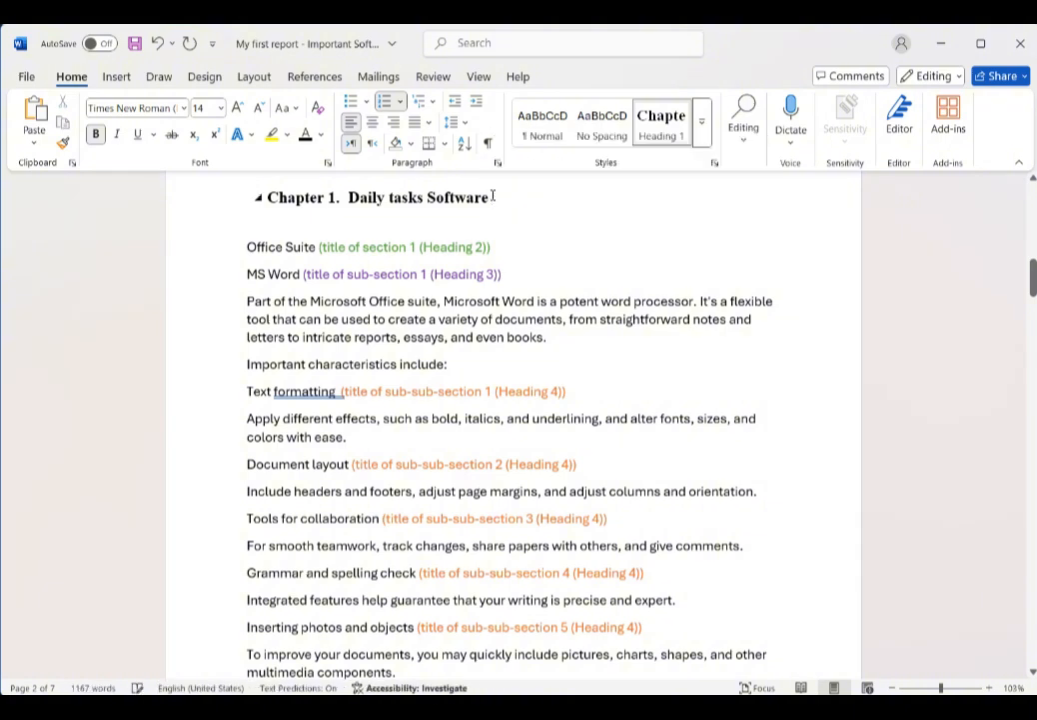
Step: Apply the Heading 2 style to the 'Office Suite' line
{"action": "left_click", "coordinate": [216, 252]}
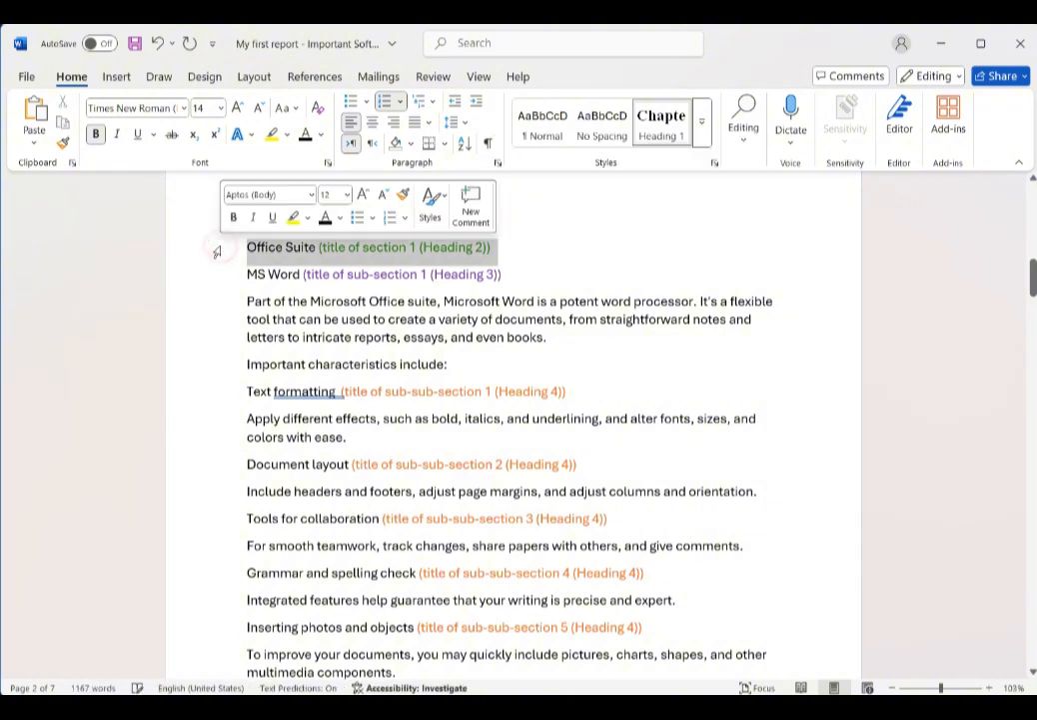
{"action": "left_click", "coordinate": [702, 138]}
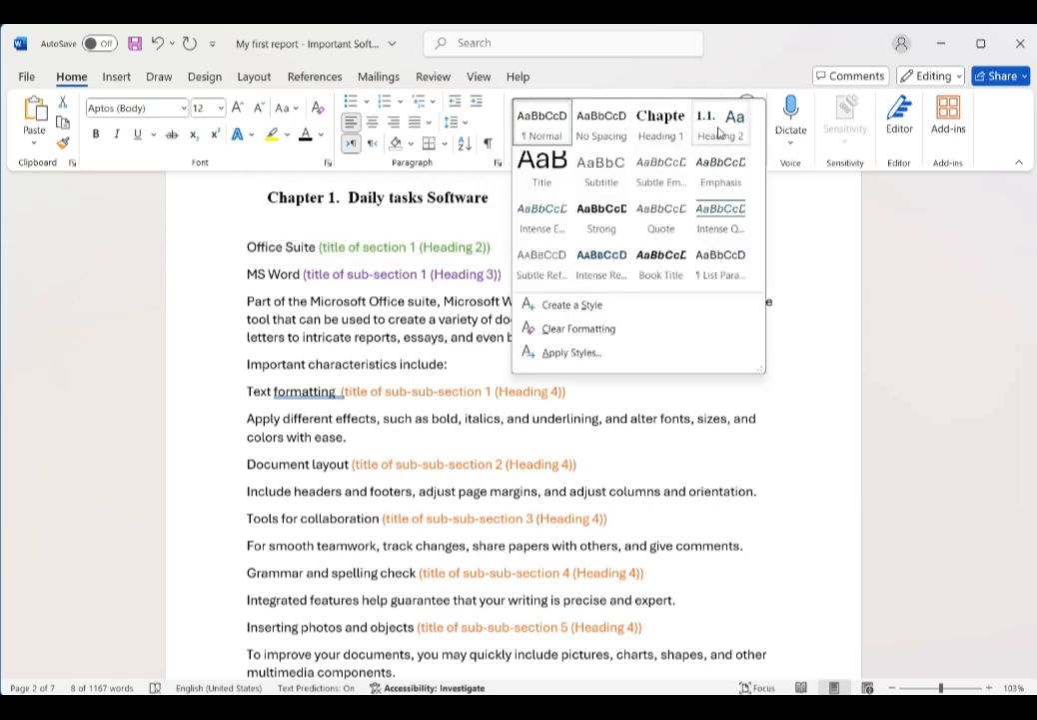
{"action": "left_click", "coordinate": [718, 130]}
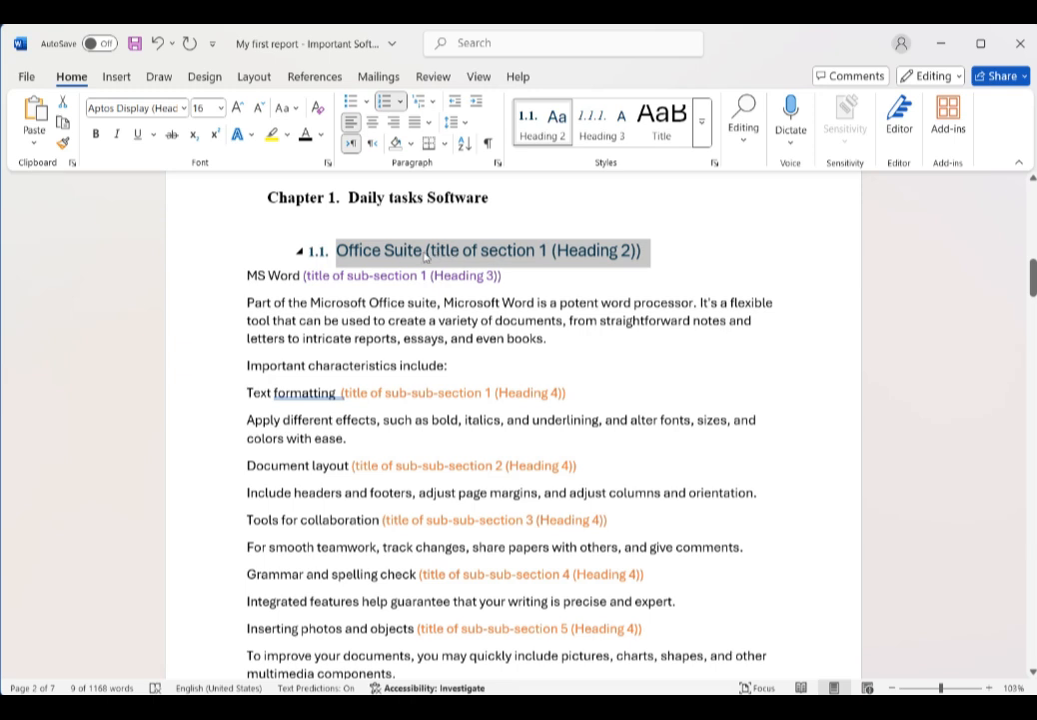
Step: Make the 'Office Suite' heading bold Times New Roman and update Heading 2 to match it
{"action": "left_click", "coordinate": [95, 136]}
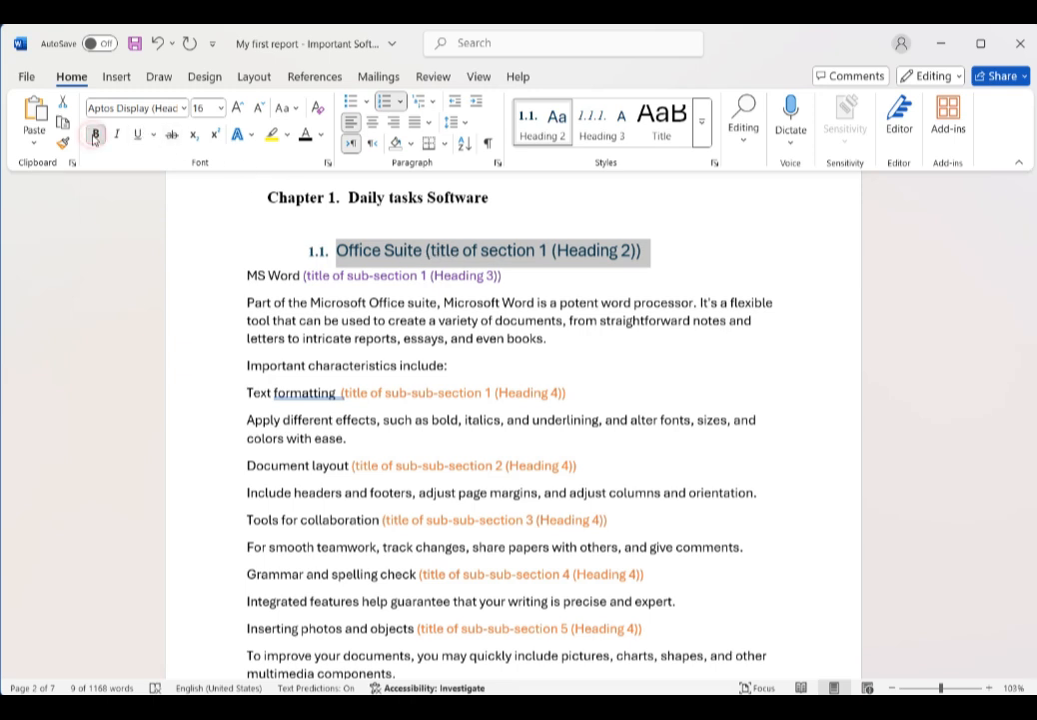
{"action": "left_click", "coordinate": [162, 108]}
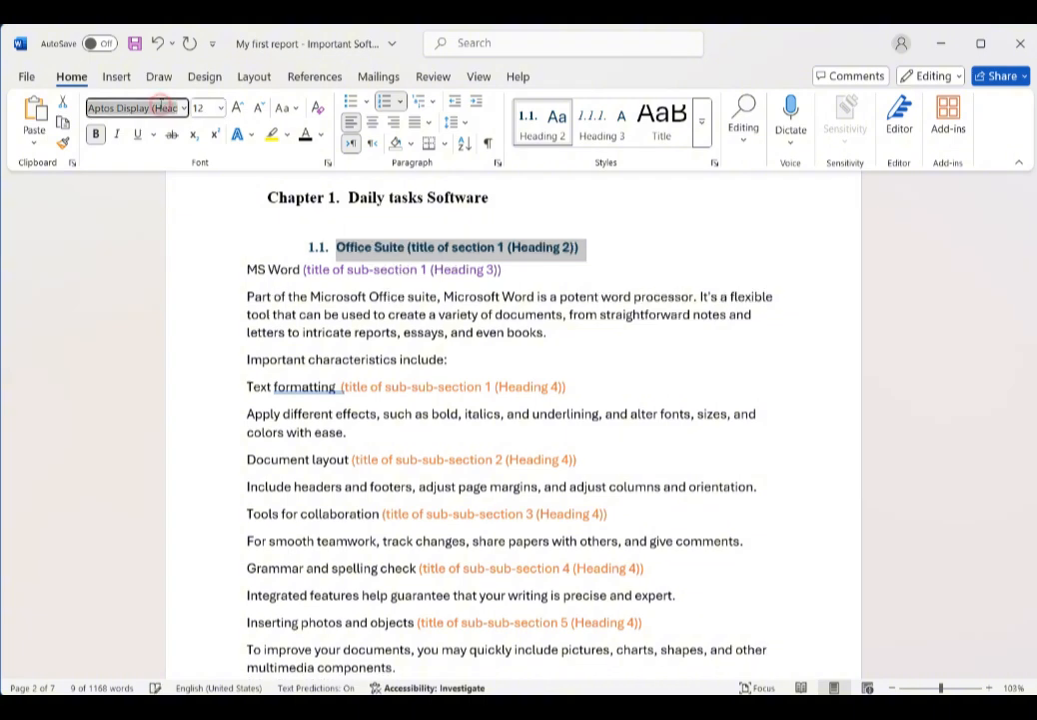
{"action": "type", "text": "Times New Roman"}
{"action": "key", "text": "Return"}
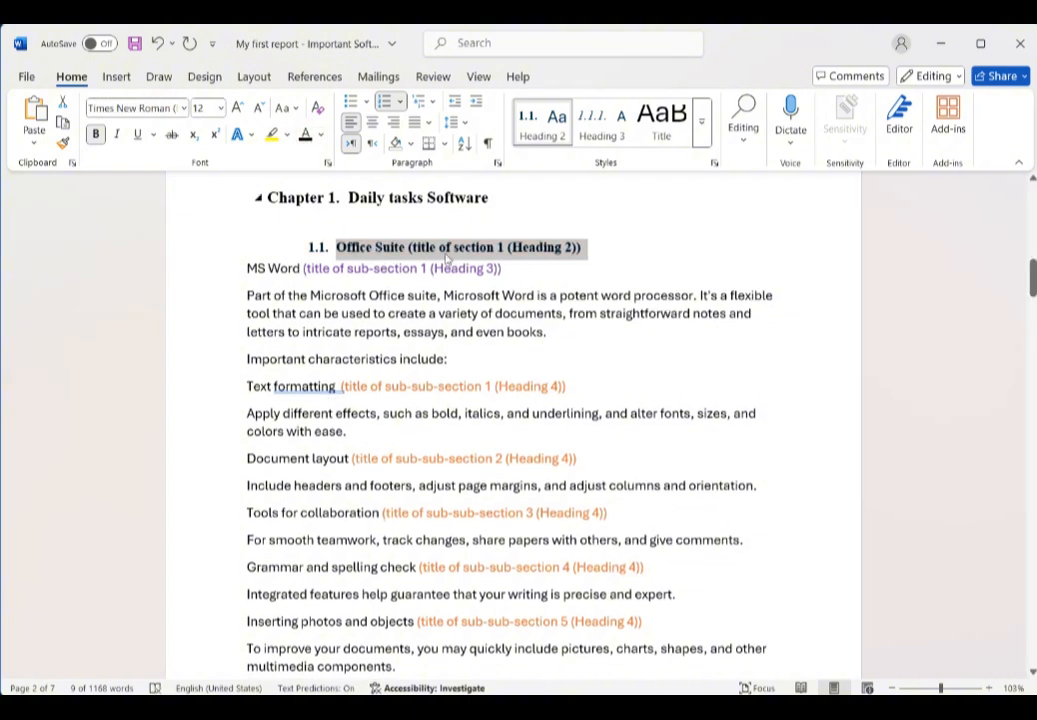
{"action": "right_click", "coordinate": [543, 121]}
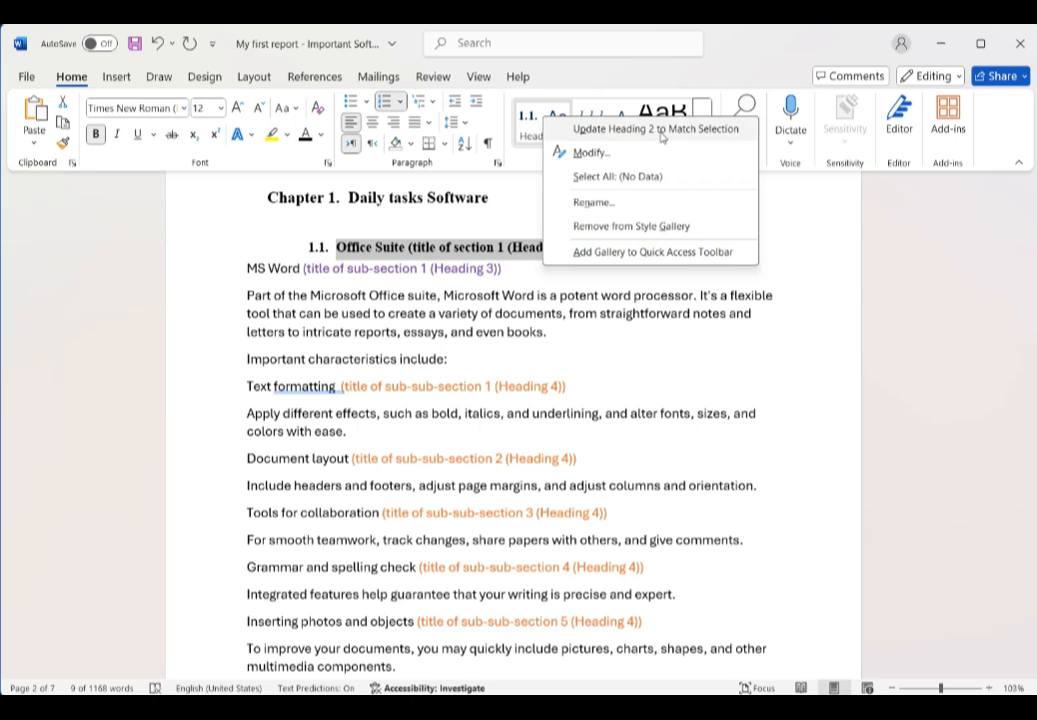
{"action": "left_click", "coordinate": [660, 131]}
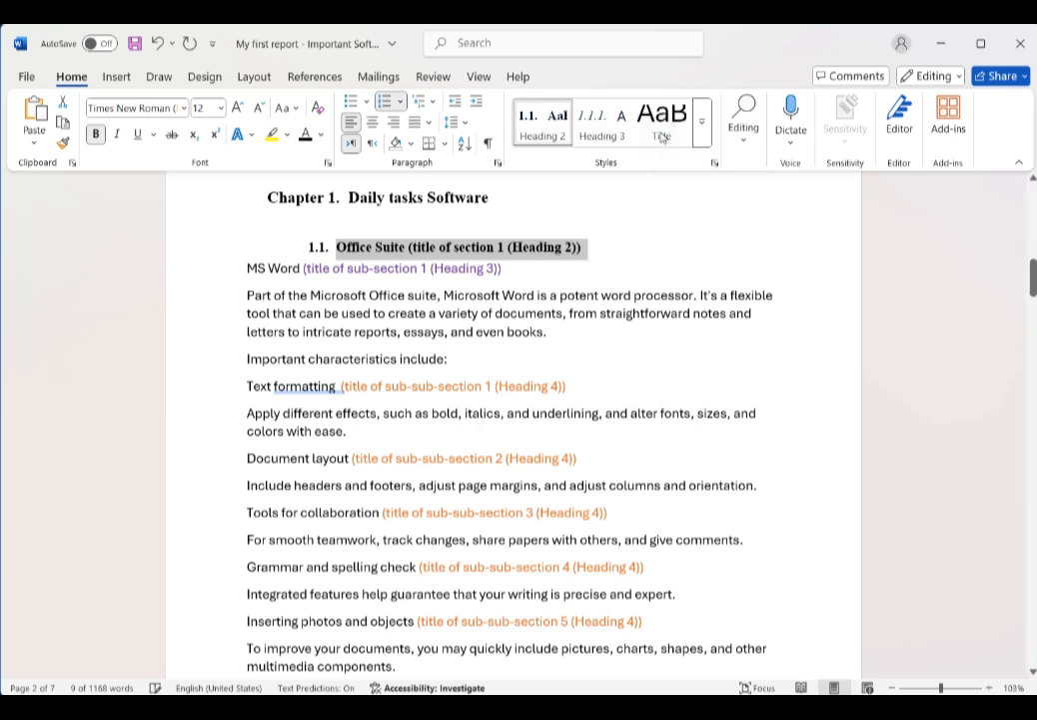
Step: Apply the Heading 3 style to the 'MS Word' line
{"action": "left_click", "coordinate": [388, 248]}
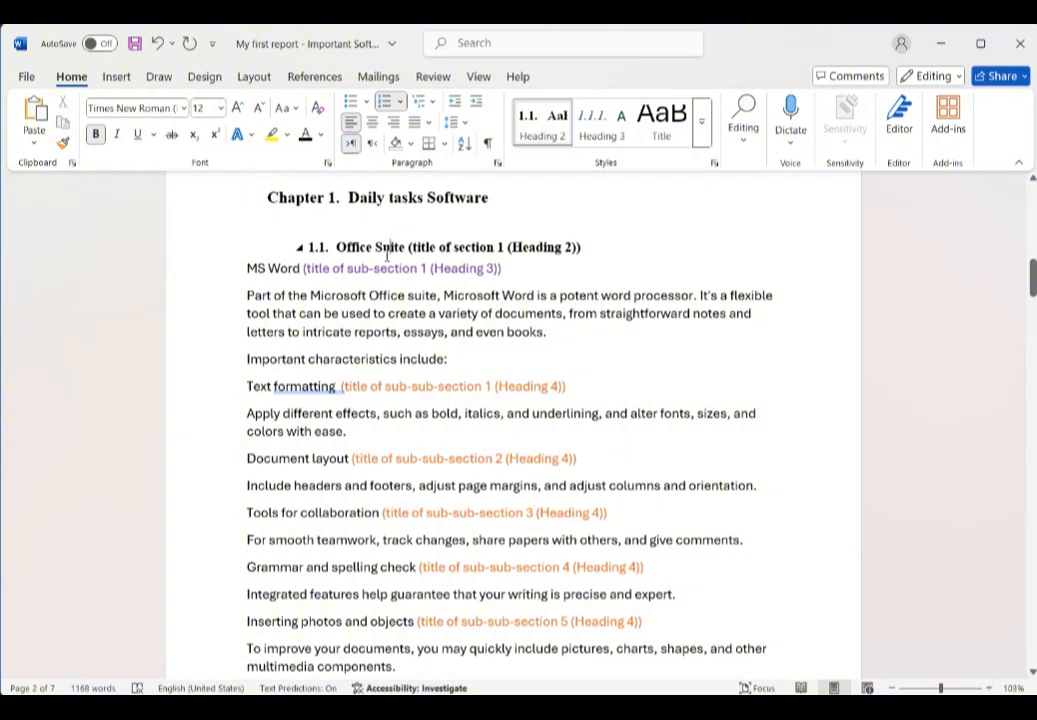
{"action": "left_click", "coordinate": [217, 277]}
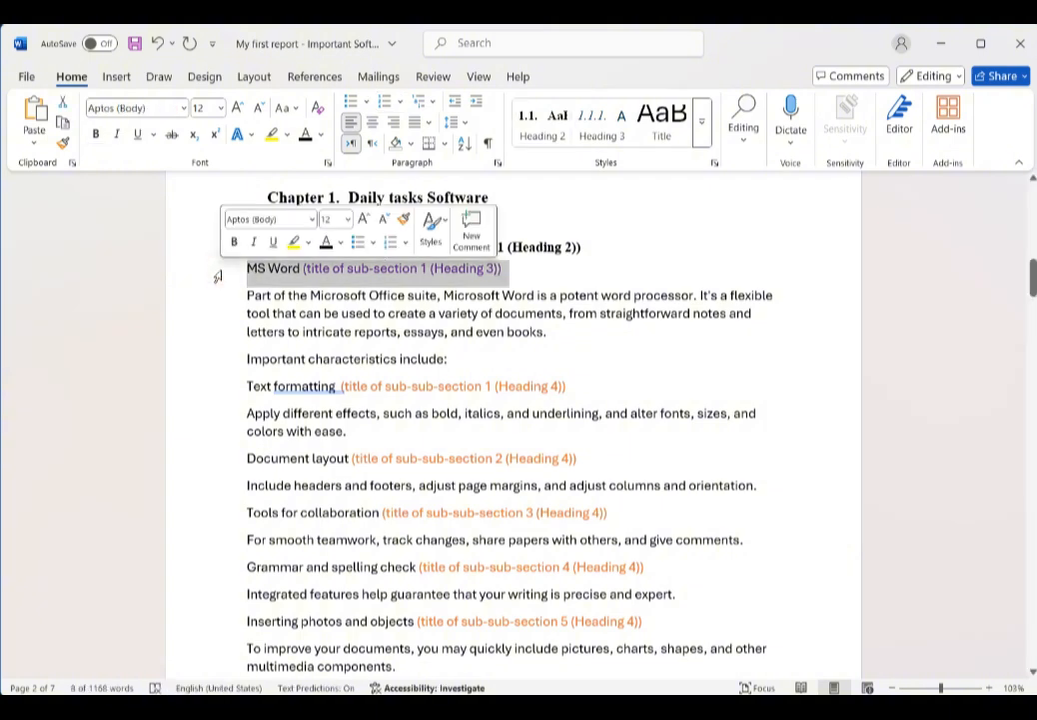
{"action": "left_click", "coordinate": [622, 128]}
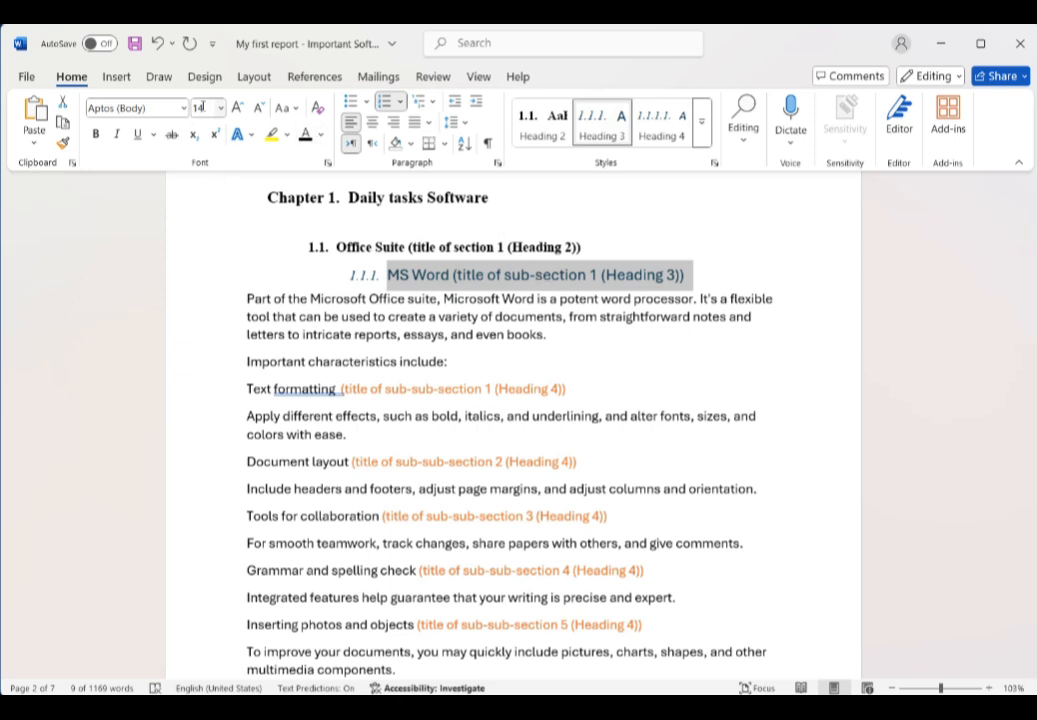
Step: Set the 'MS Word' heading to 12 pt Times New Roman and update Heading 3 to match it
{"action": "left_click", "coordinate": [196, 107]}
{"action": "type", "text": "12"}
{"action": "key", "text": "Return"}
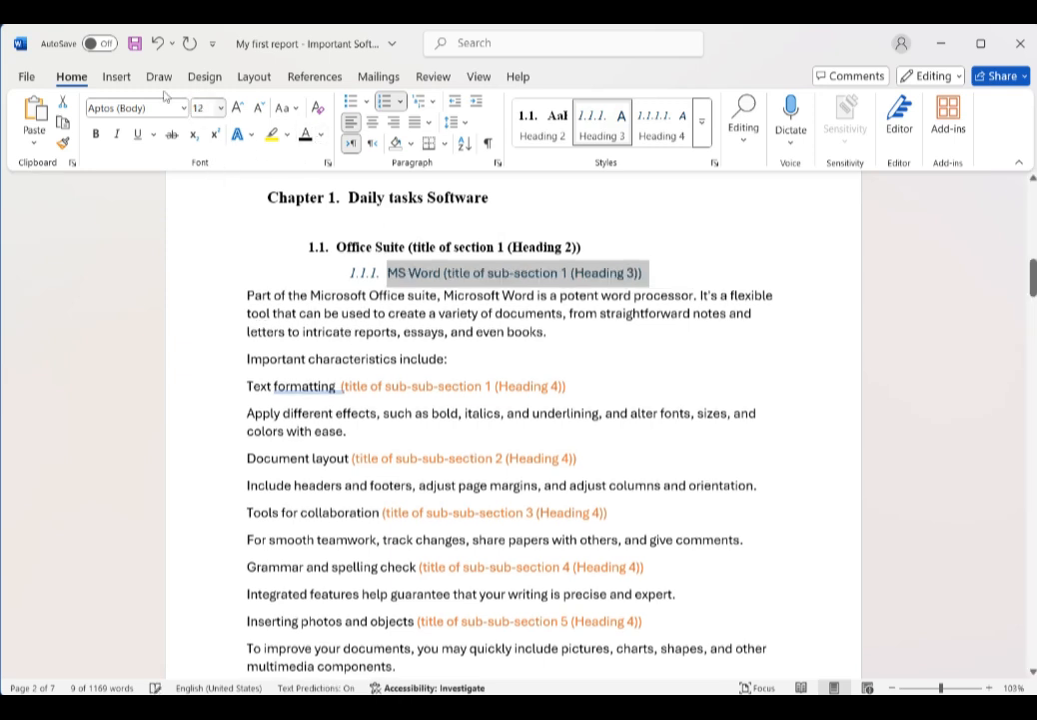
{"action": "left_click", "coordinate": [122, 107]}
{"action": "type", "text": "Times New Roman"}
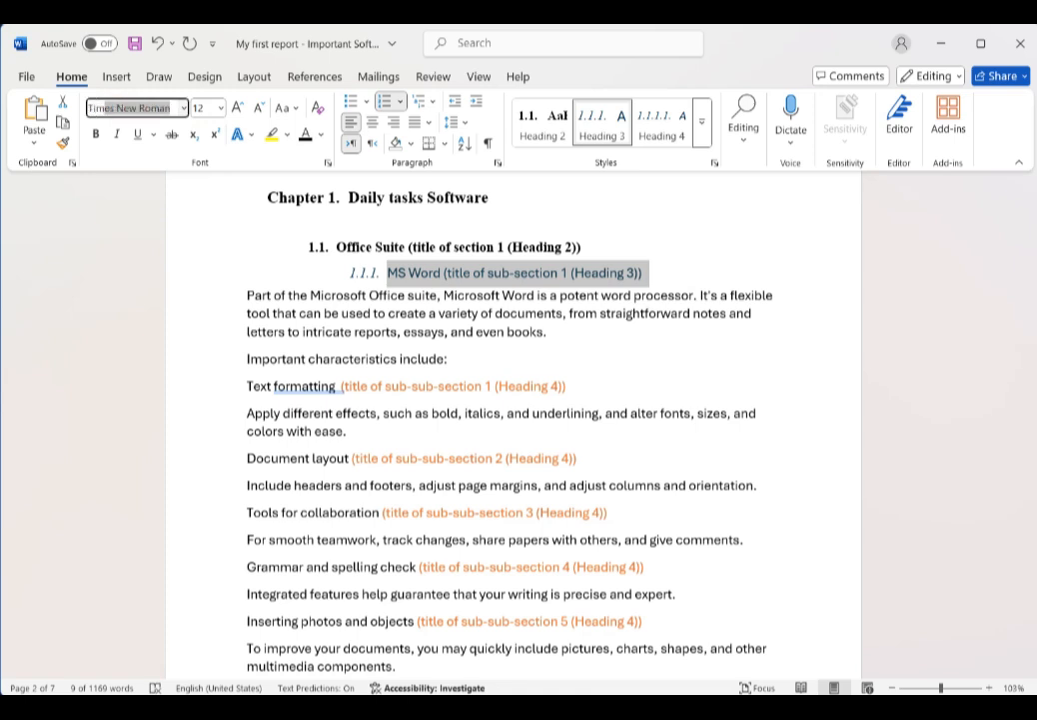
{"action": "key", "text": "Return"}
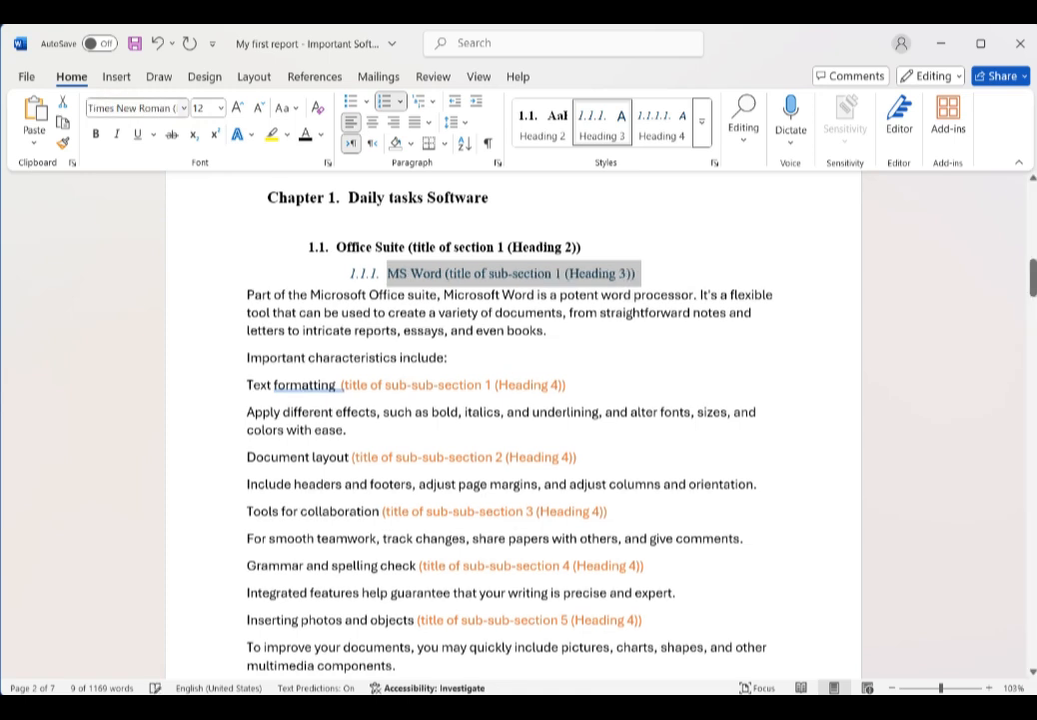
{"action": "left_click", "coordinate": [118, 135]}
{"action": "left_click", "coordinate": [118, 136]}
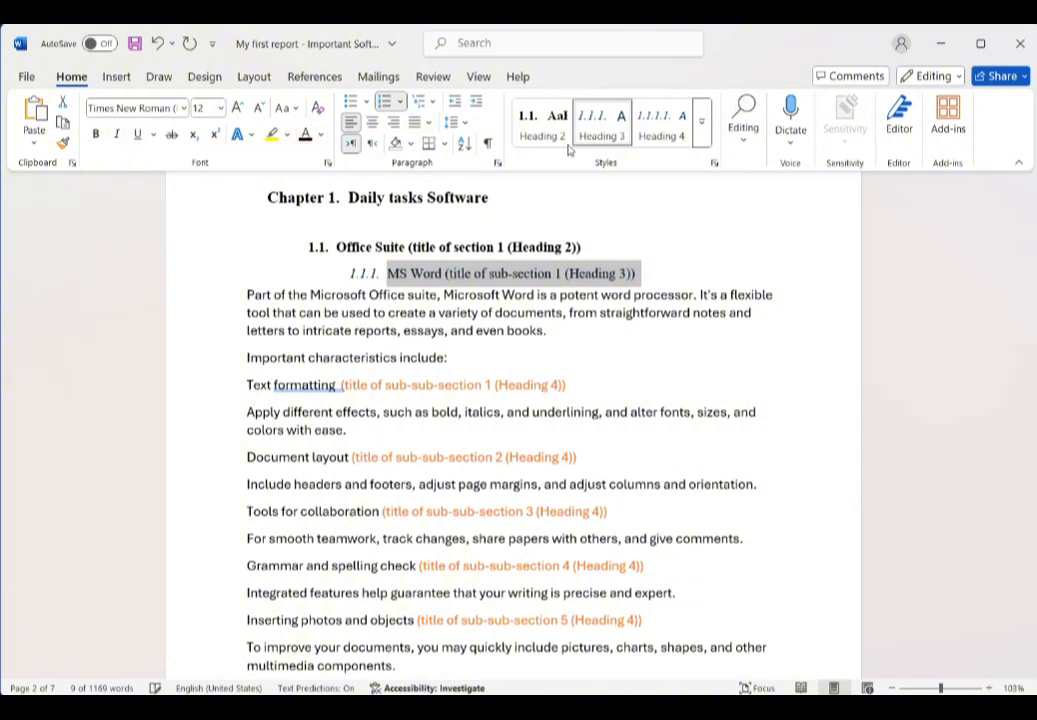
{"action": "right_click", "coordinate": [616, 119]}
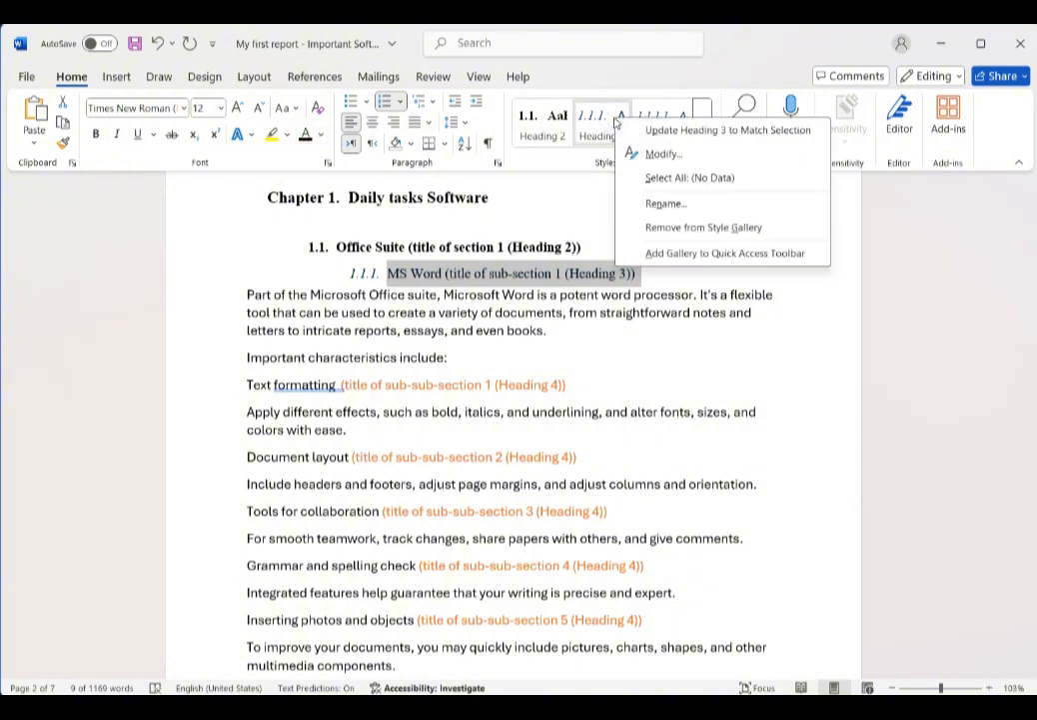
{"action": "left_click", "coordinate": [705, 137]}
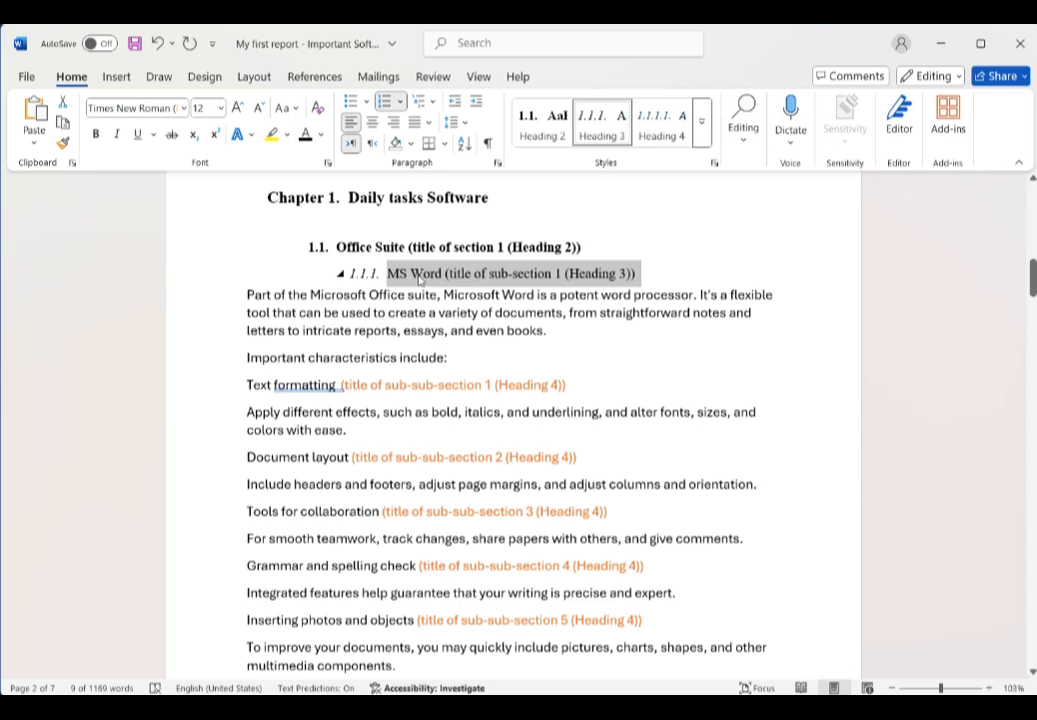
Step: Apply the Heading 4 style to the 'Text formatting' and 'Document layout' lines
{"action": "left_click", "coordinate": [784, 518]}
{"action": "left_click", "coordinate": [197, 391]}
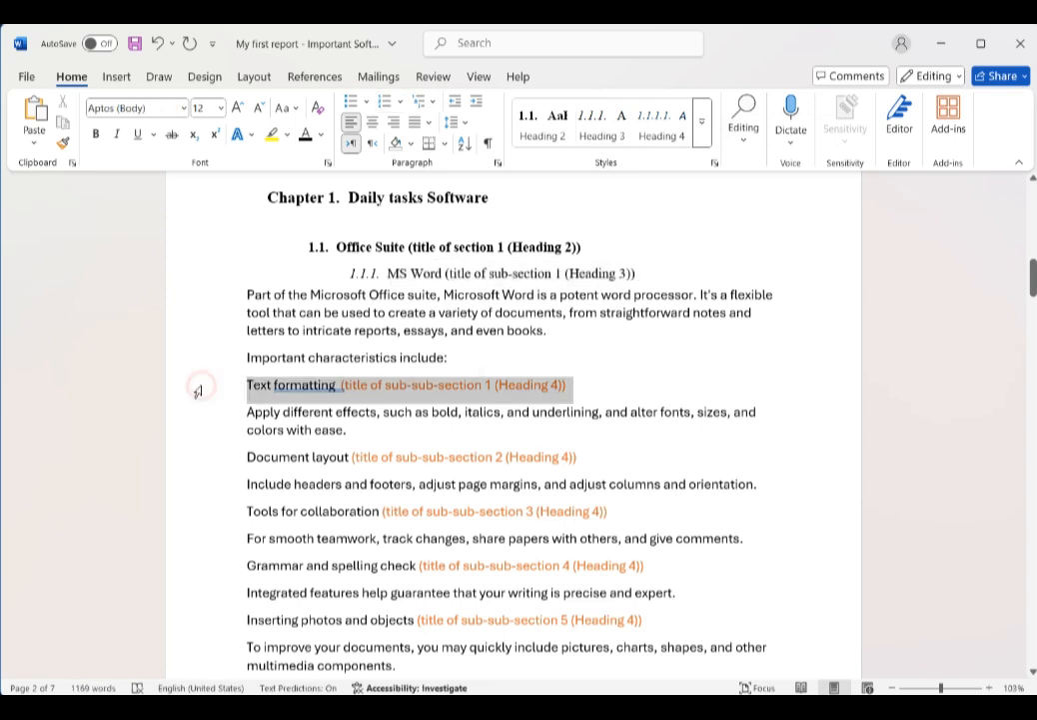
{"action": "left_click", "coordinate": [667, 132]}
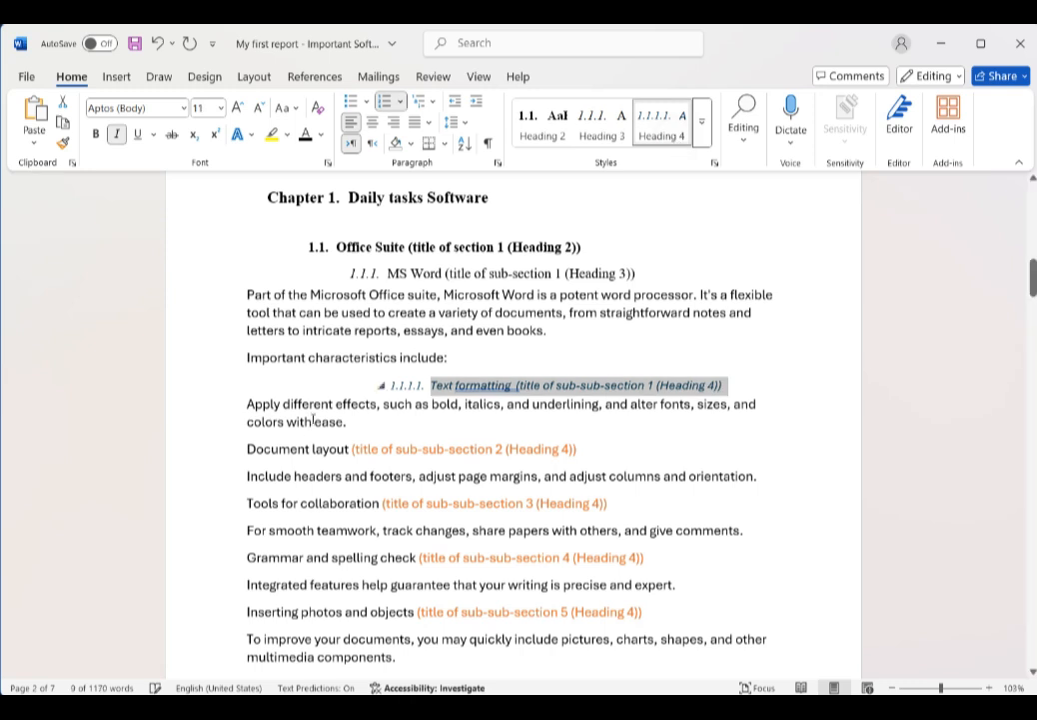
{"action": "left_click", "coordinate": [215, 449]}
{"action": "left_click", "coordinate": [657, 133]}
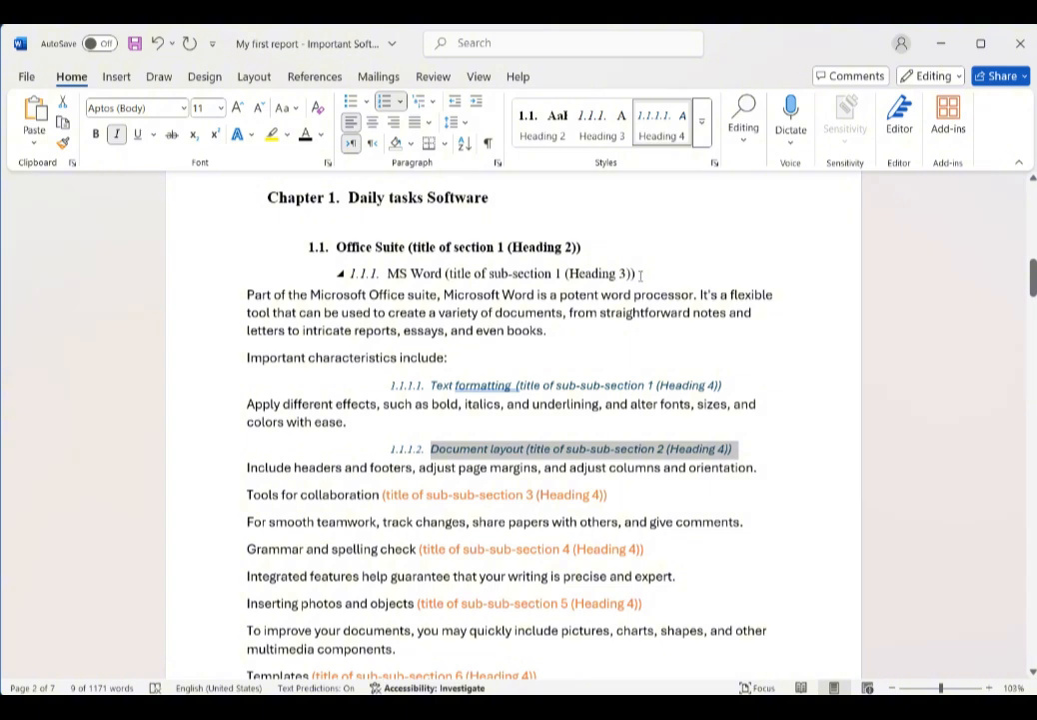
Step: Delete the placeholder notes in parentheses from the 'Office Suite' and 'MS Word' headings
{"action": "left_click_drag", "start_coordinate": [590, 247], "coordinate": [409, 247]}
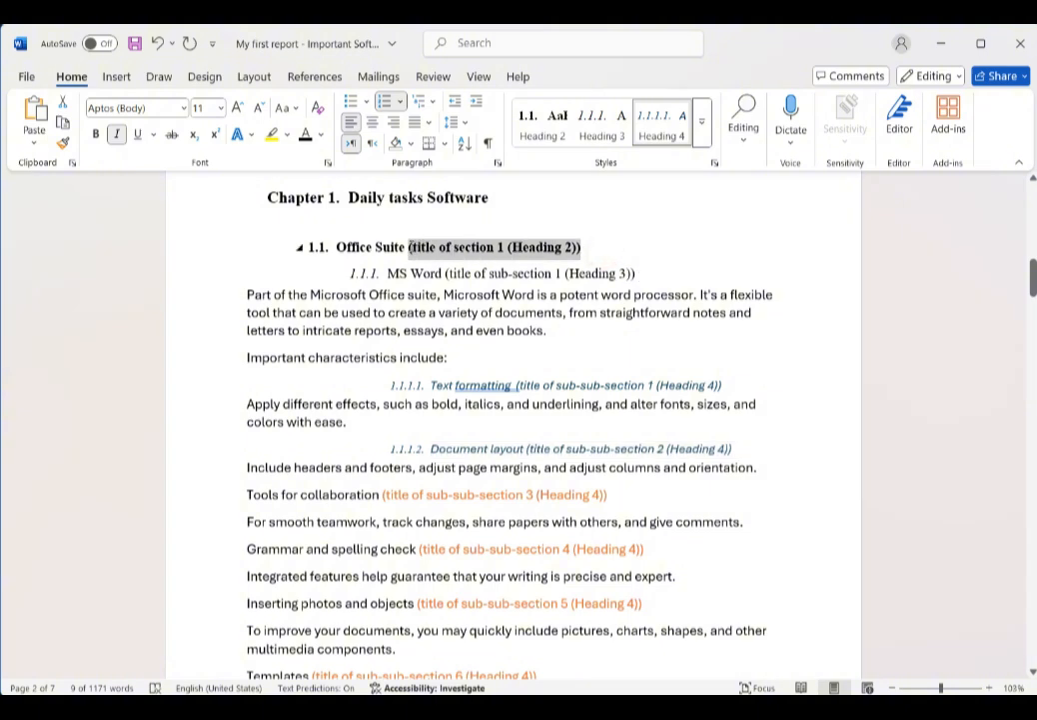
{"action": "key", "text": "BackSpace"}
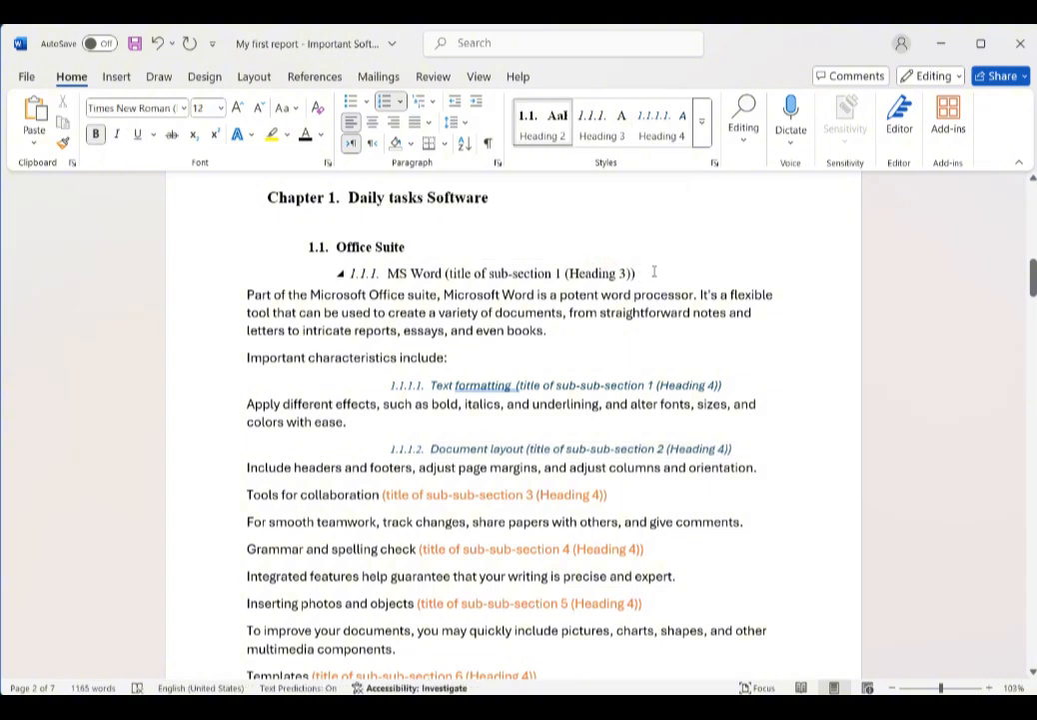
{"action": "left_click_drag", "start_coordinate": [654, 270], "coordinate": [446, 272]}
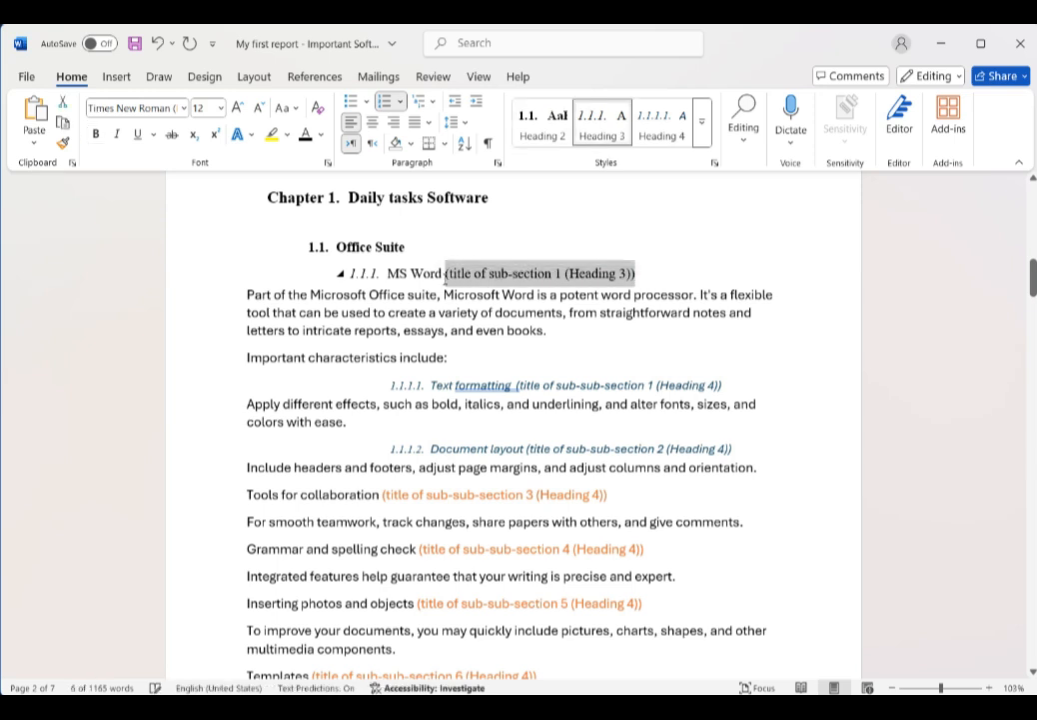
{"action": "key", "text": "BackSpace"}
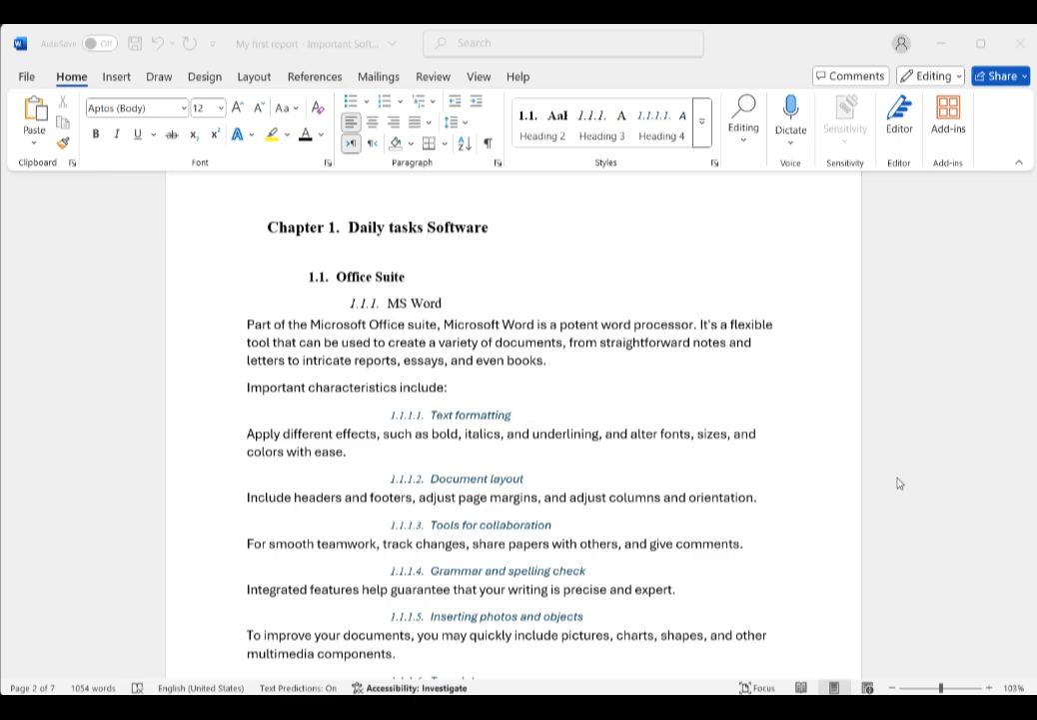
Step: Scroll through the document to review the numbered chapter and section headings
{"action": "left_click", "coordinate": [630, 497]}
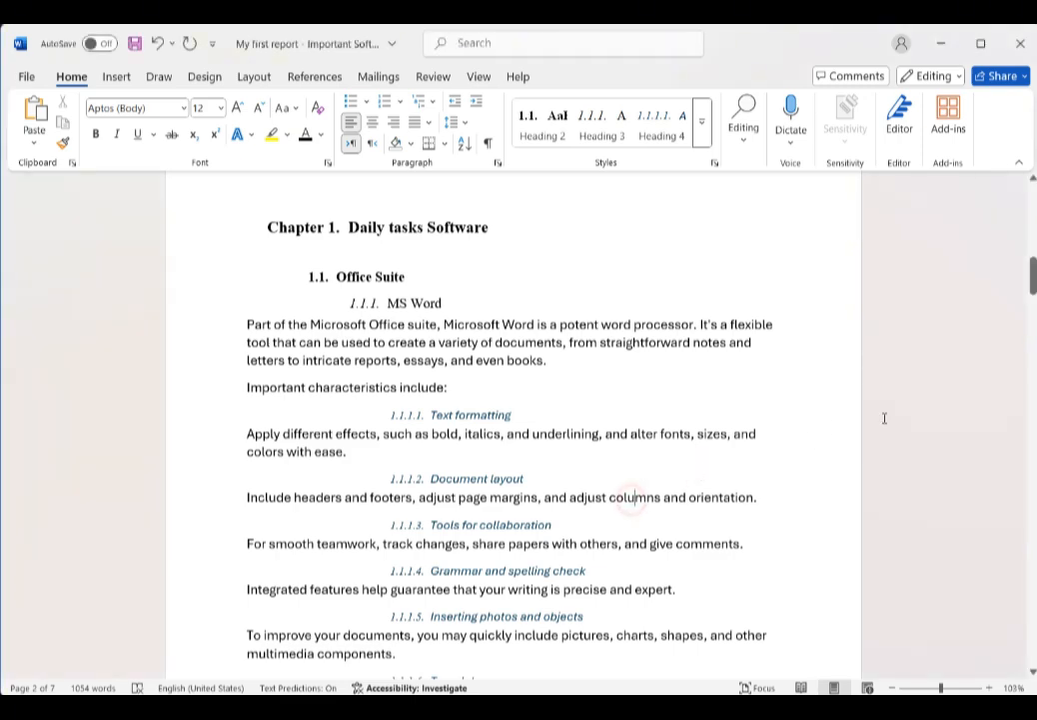
{"action": "left_click_drag", "start_coordinate": [1032, 276], "coordinate": [1033, 363]}
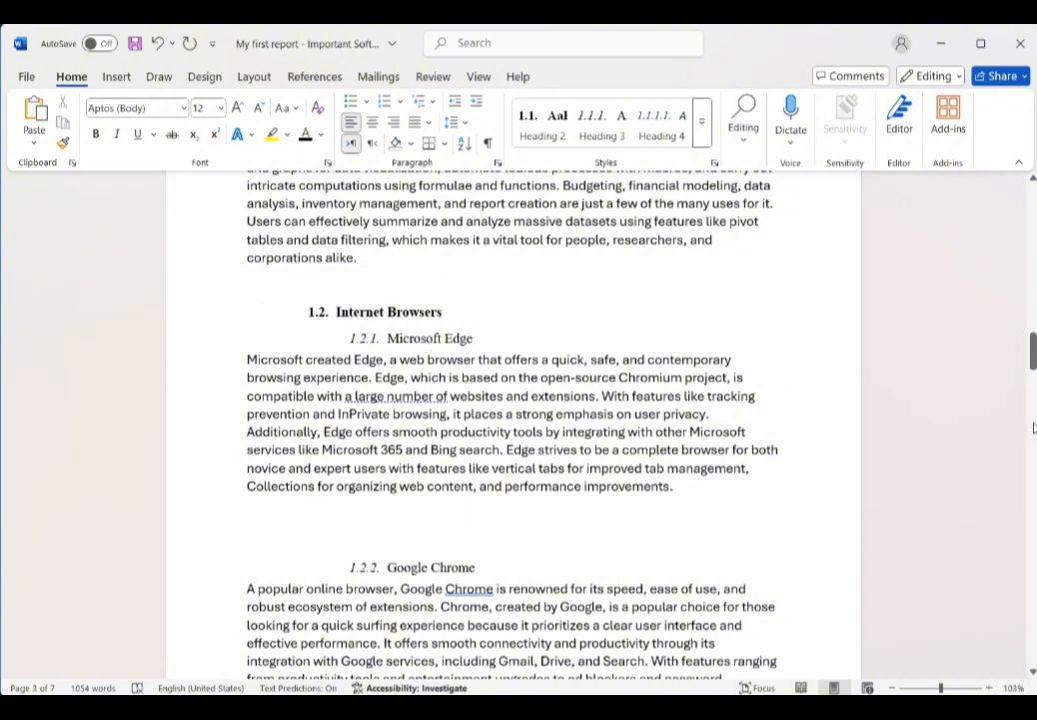
{"action": "left_click_drag", "start_coordinate": [1034, 355], "coordinate": [1034, 439]}
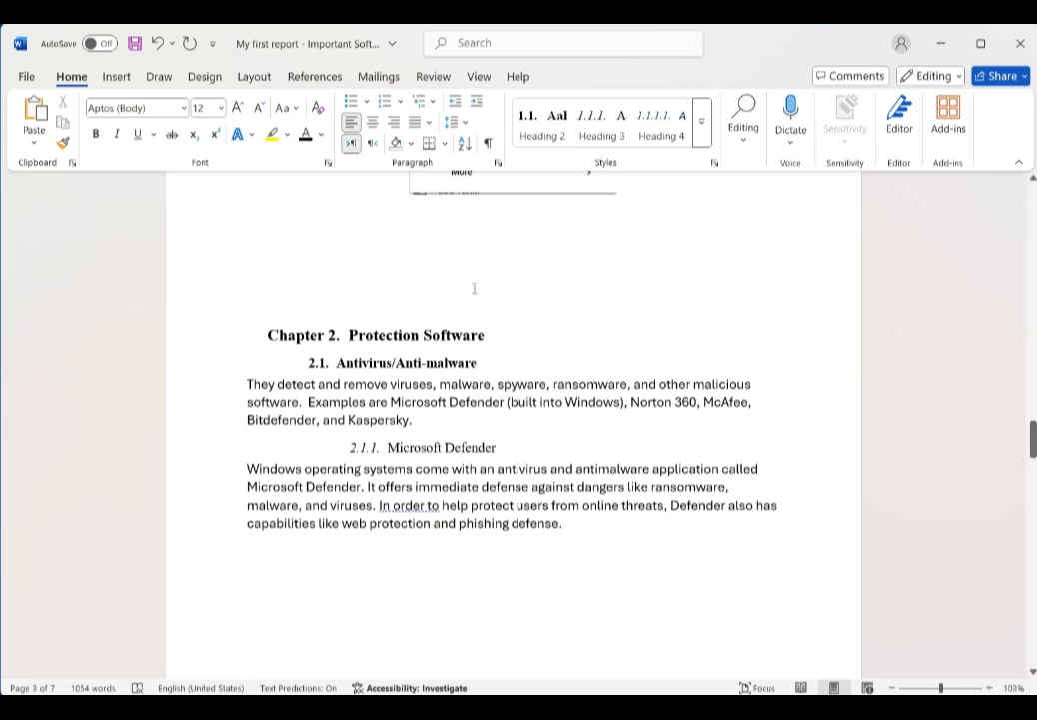
{"action": "left_click", "coordinate": [413, 335]}
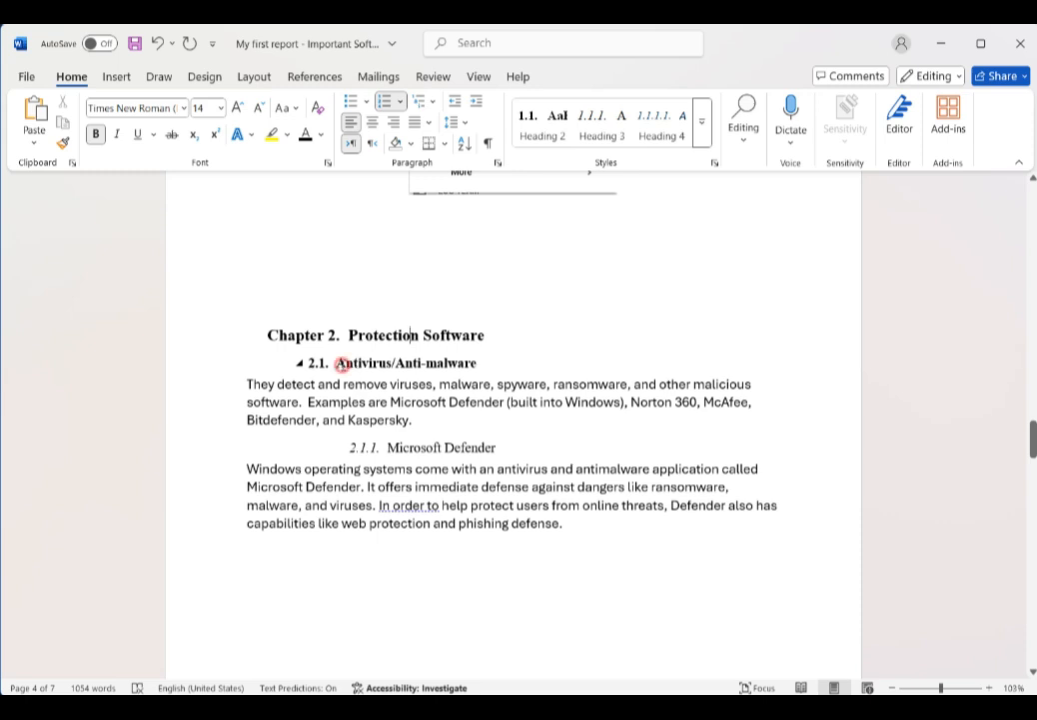
{"action": "left_click_drag", "start_coordinate": [340, 364], "coordinate": [450, 370]}
{"action": "left_click", "coordinate": [446, 370]}
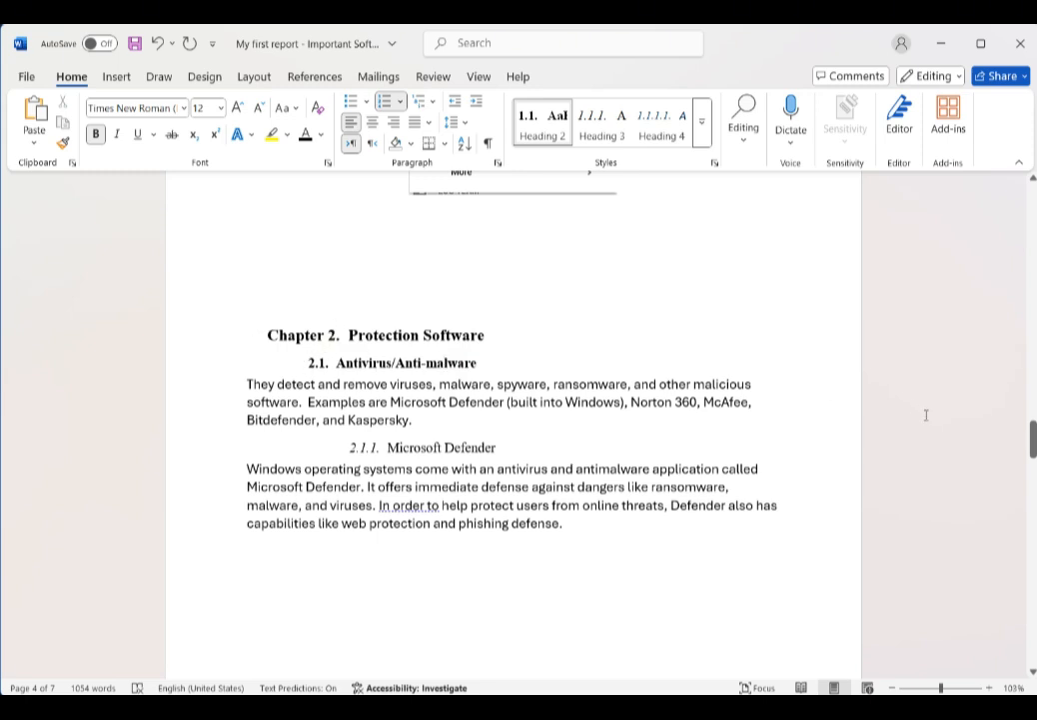
{"action": "left_click_drag", "start_coordinate": [1033, 452], "coordinate": [1033, 530]}
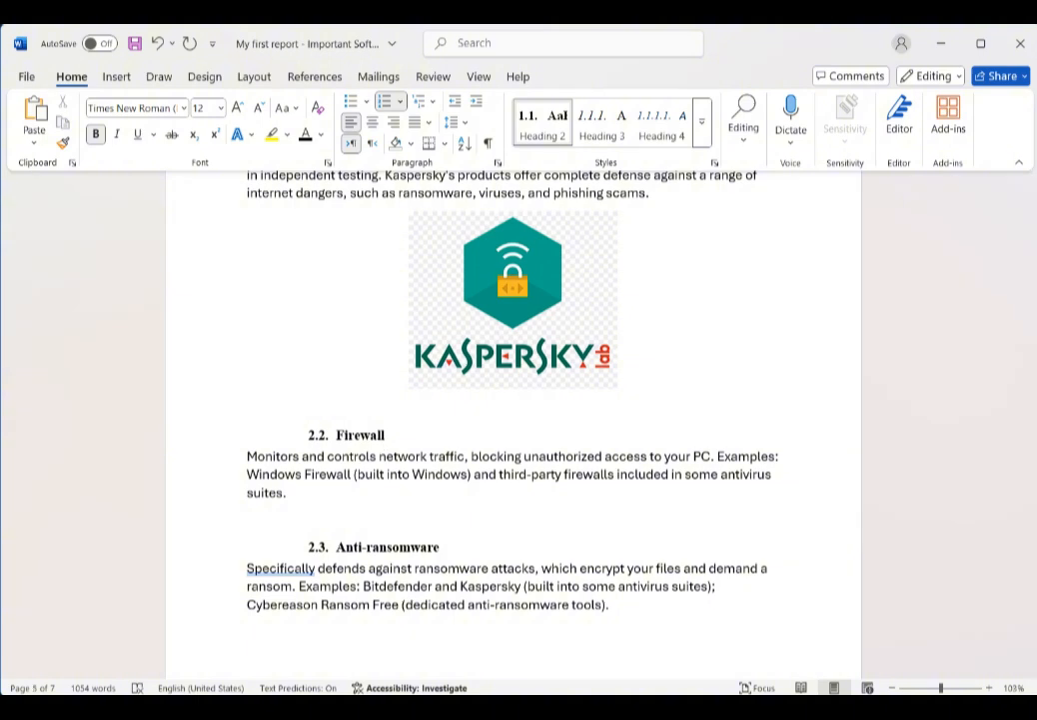
{"action": "left_click_drag", "start_coordinate": [1033, 509], "coordinate": [1034, 430]}
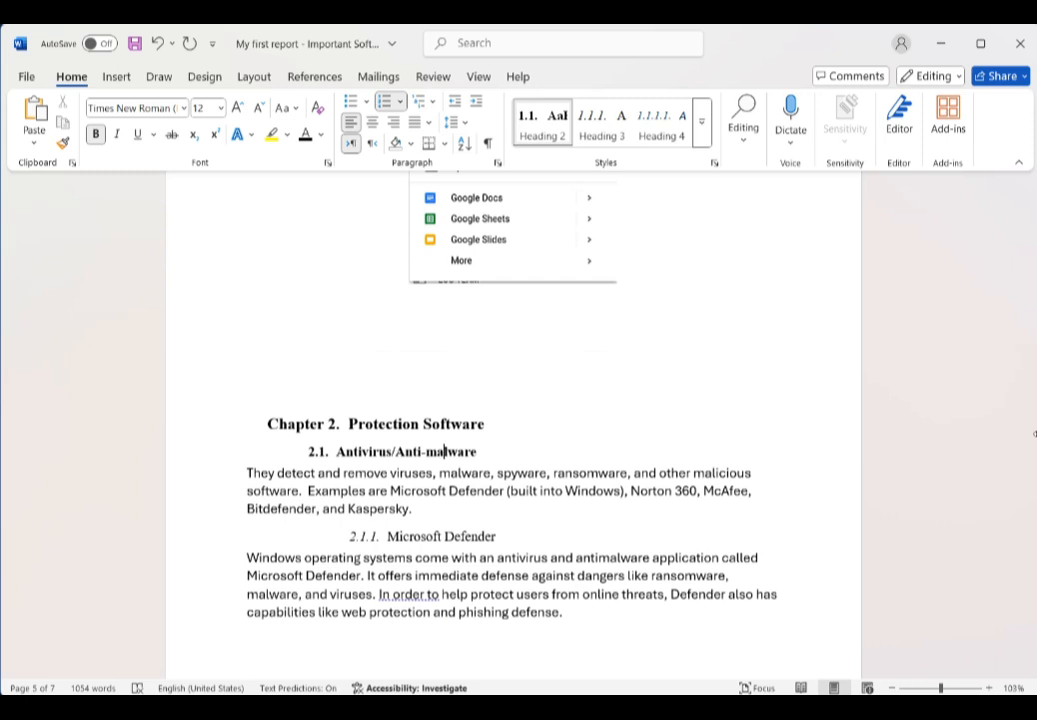
Step: Select the 'Chapter 2. Protection Software' heading and set its font colour to green
{"action": "left_click", "coordinate": [208, 426]}
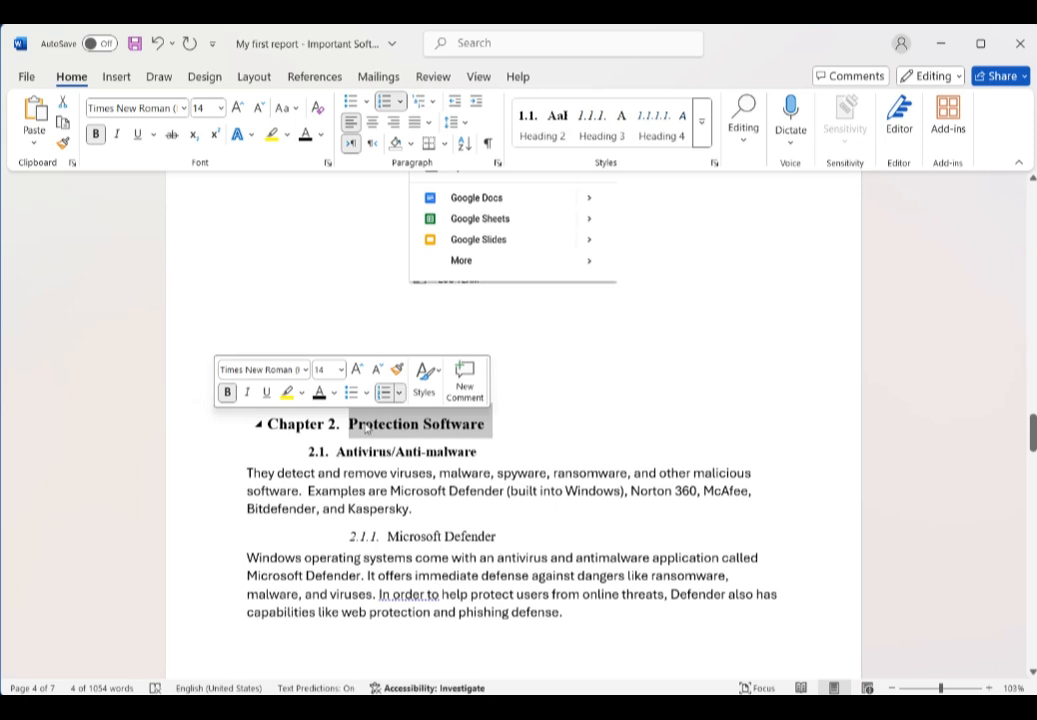
{"action": "left_click", "coordinate": [323, 136]}
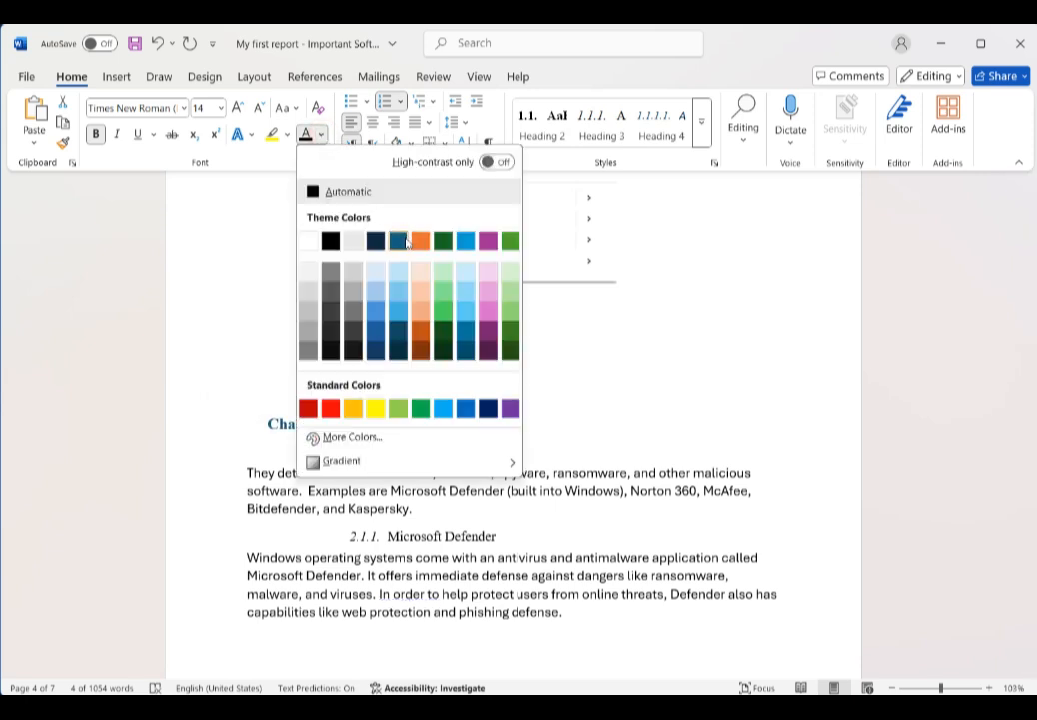
{"action": "left_click", "coordinate": [487, 408]}
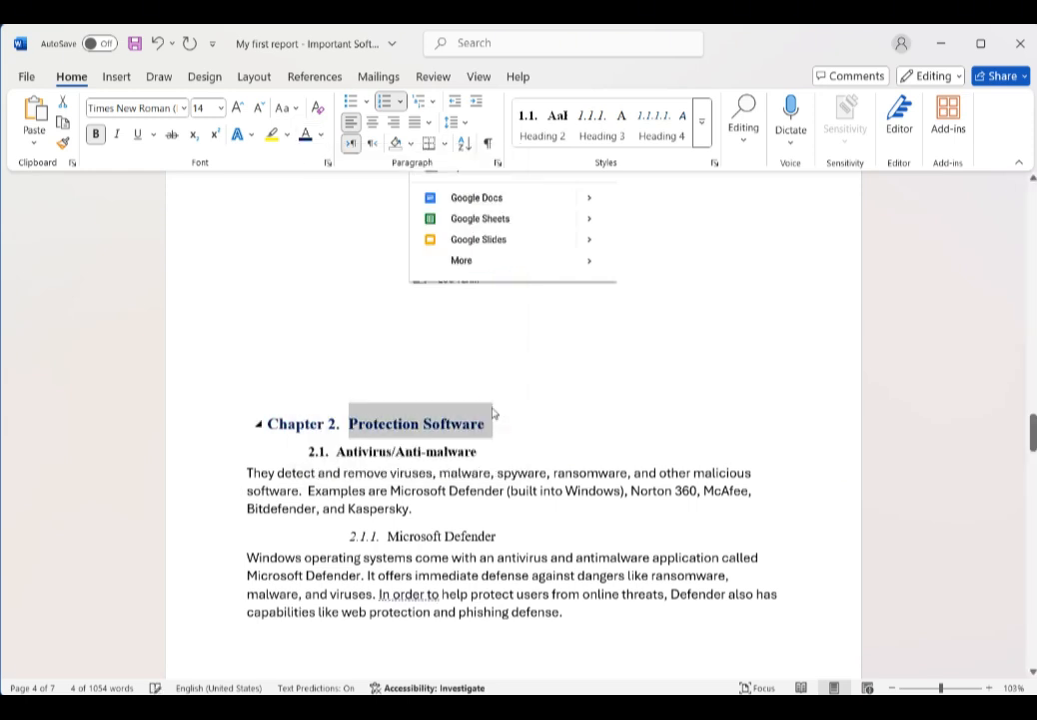
{"action": "left_click", "coordinate": [321, 135]}
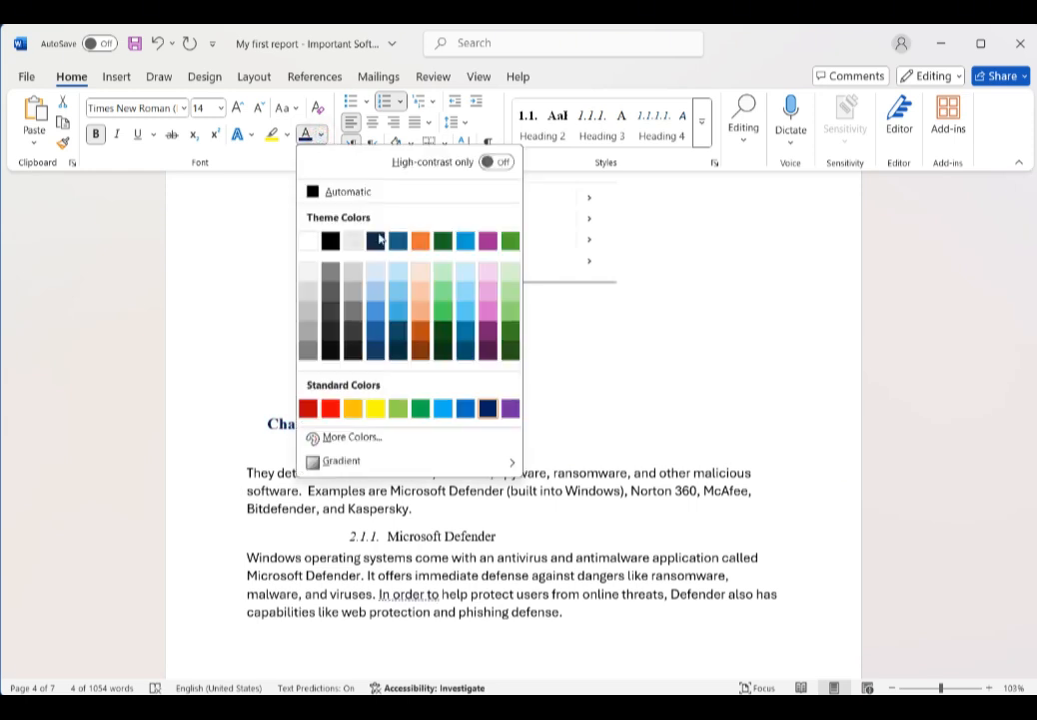
{"action": "left_click", "coordinate": [511, 240]}
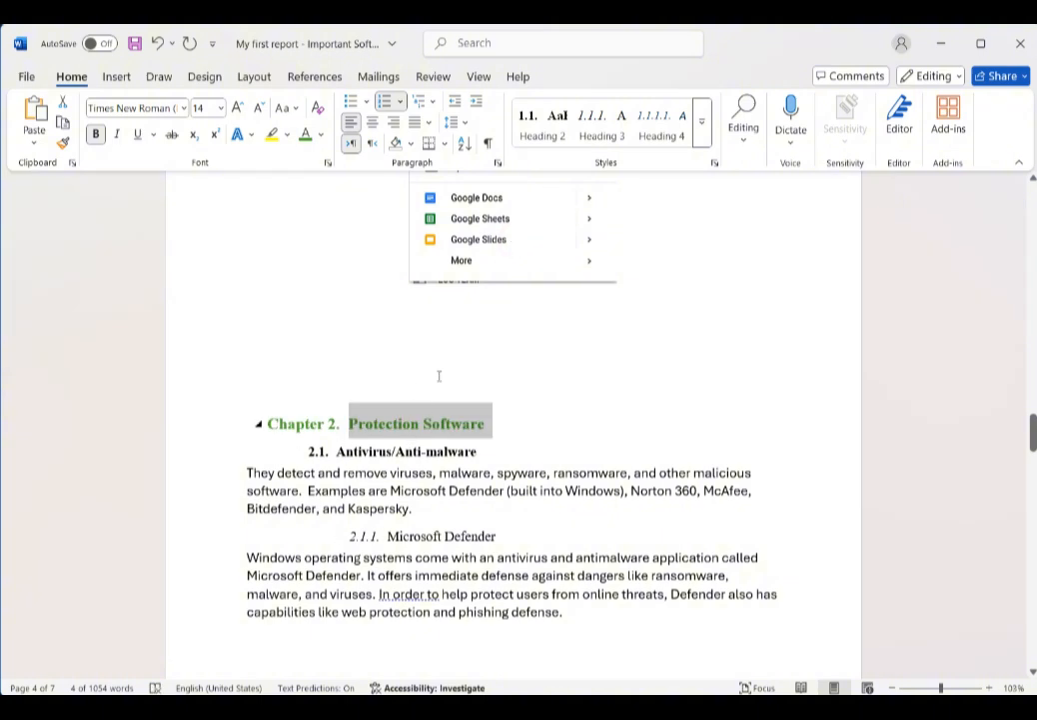
Step: Update the Heading 1 style to match the green Chapter 2 heading
{"action": "left_click", "coordinate": [701, 121]}
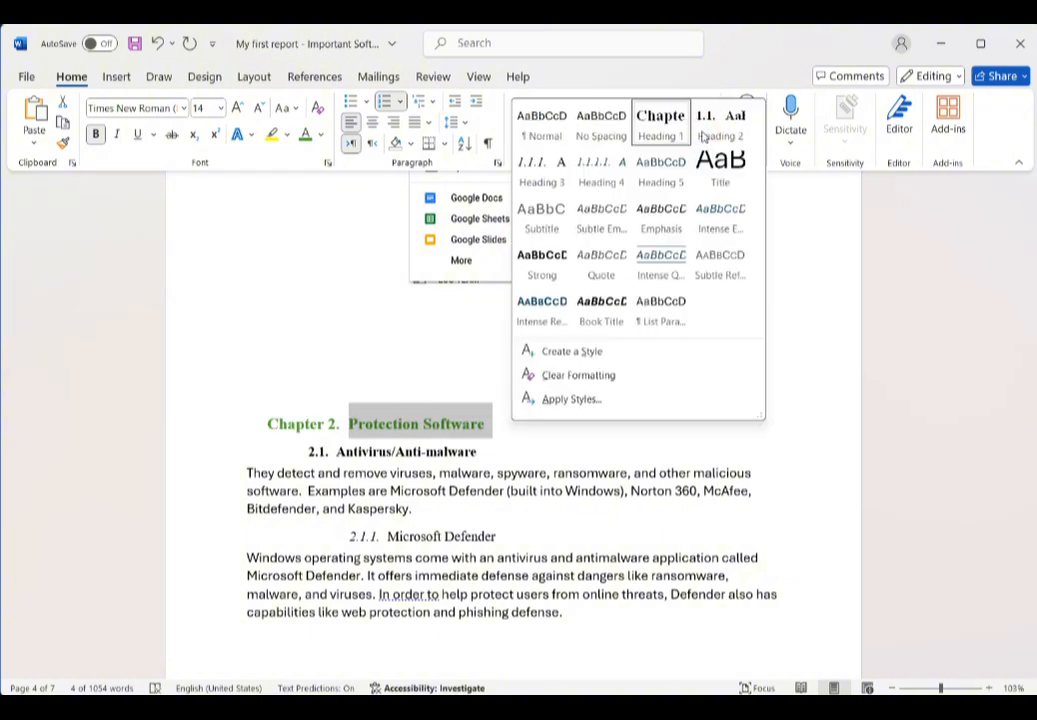
{"action": "right_click", "coordinate": [658, 122]}
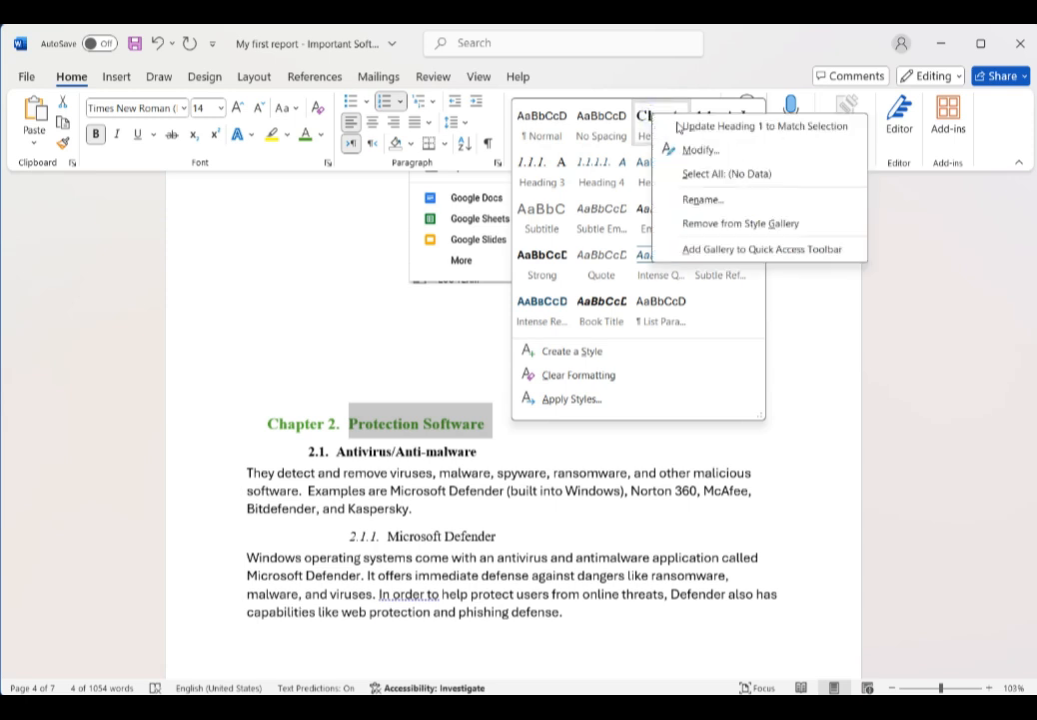
{"action": "left_click", "coordinate": [772, 127]}
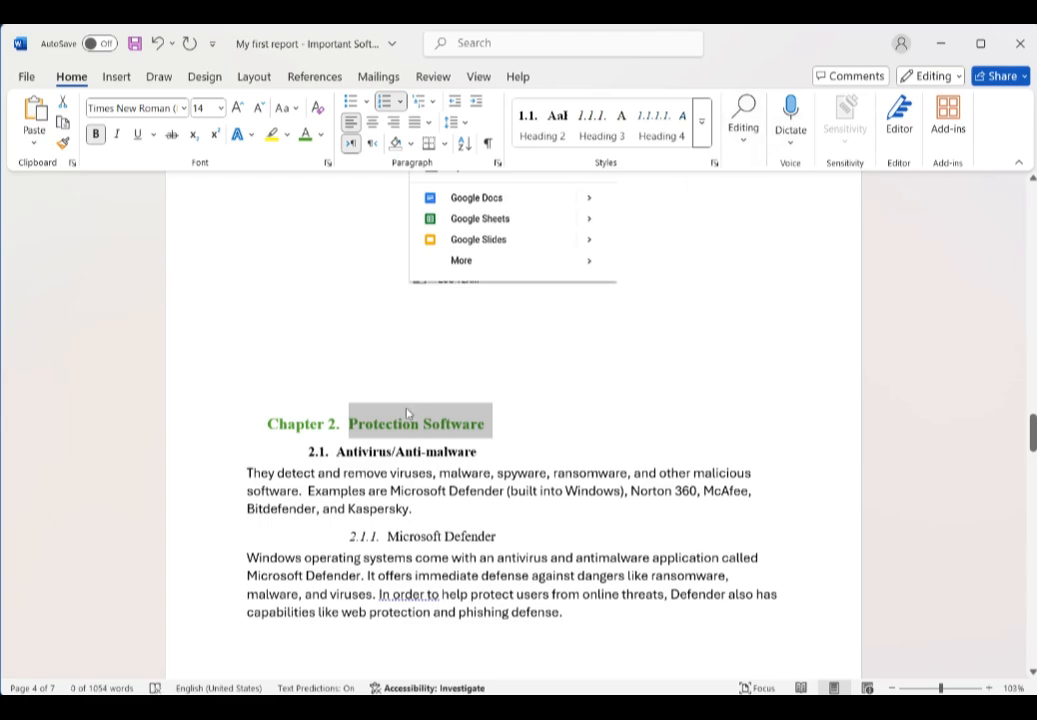
{"action": "left_click", "coordinate": [318, 343]}
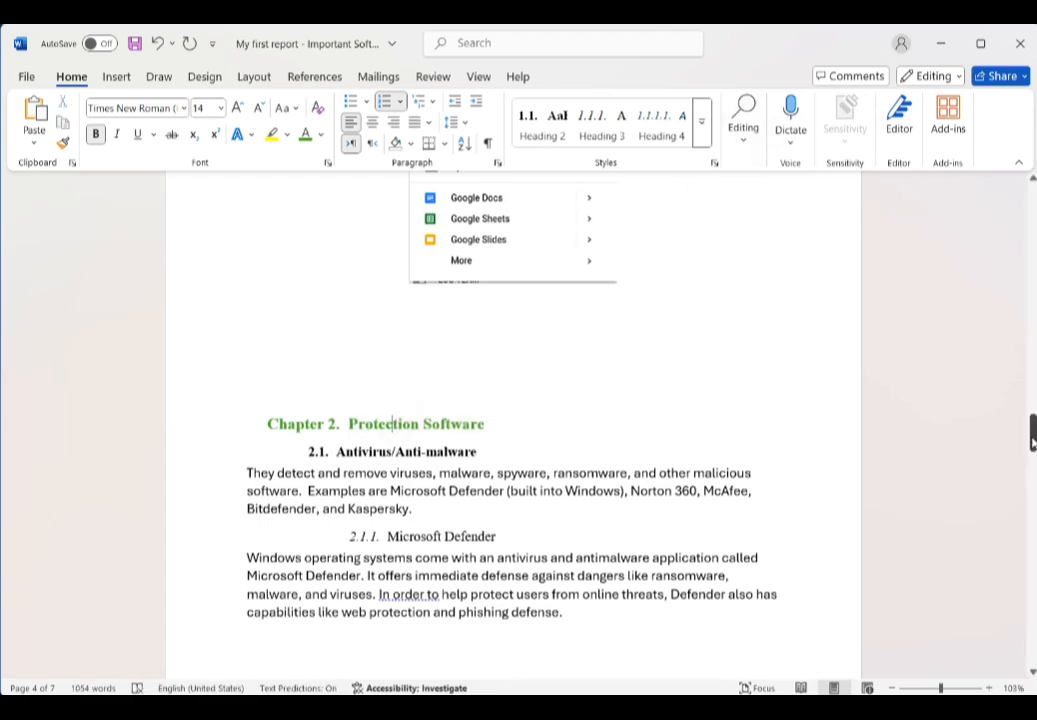
Step: Insert an Automatic Table 1 table of contents above the Chapter 1 heading
{"action": "left_click_drag", "start_coordinate": [1032, 439], "coordinate": [1033, 277]}
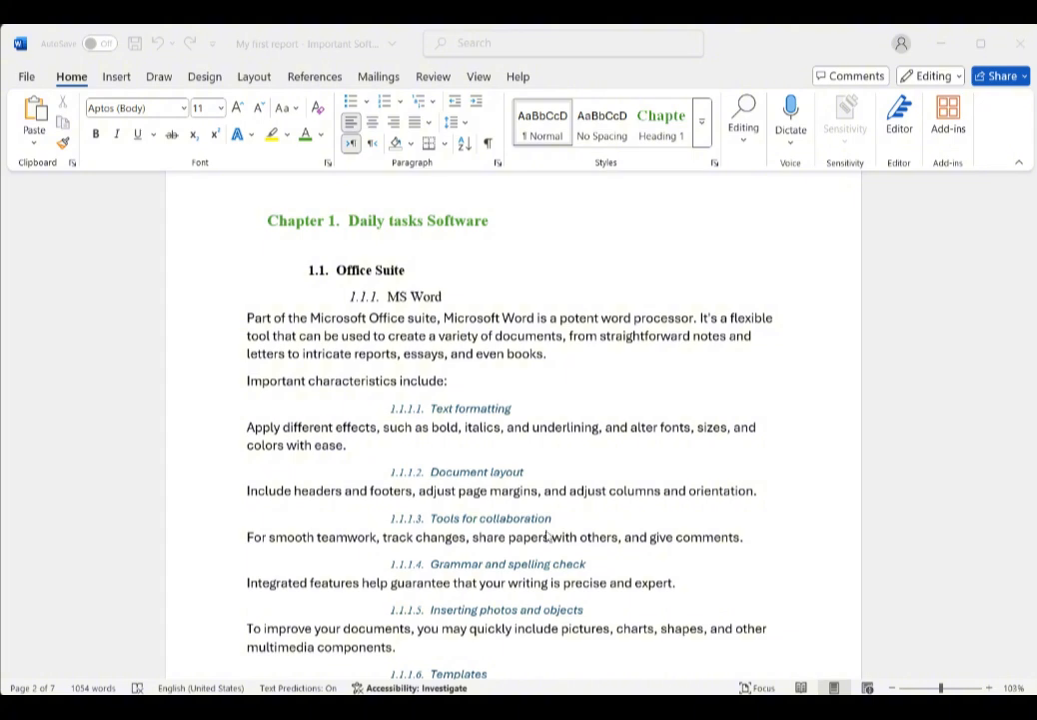
{"action": "left_click", "coordinate": [285, 207]}
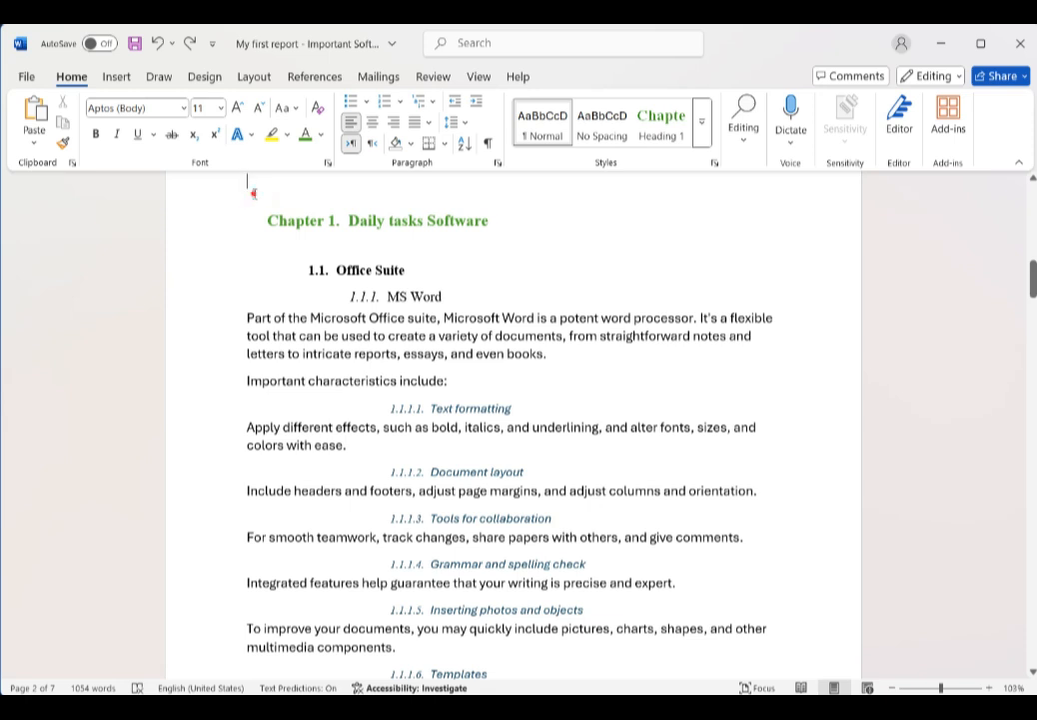
{"action": "left_click", "coordinate": [325, 80]}
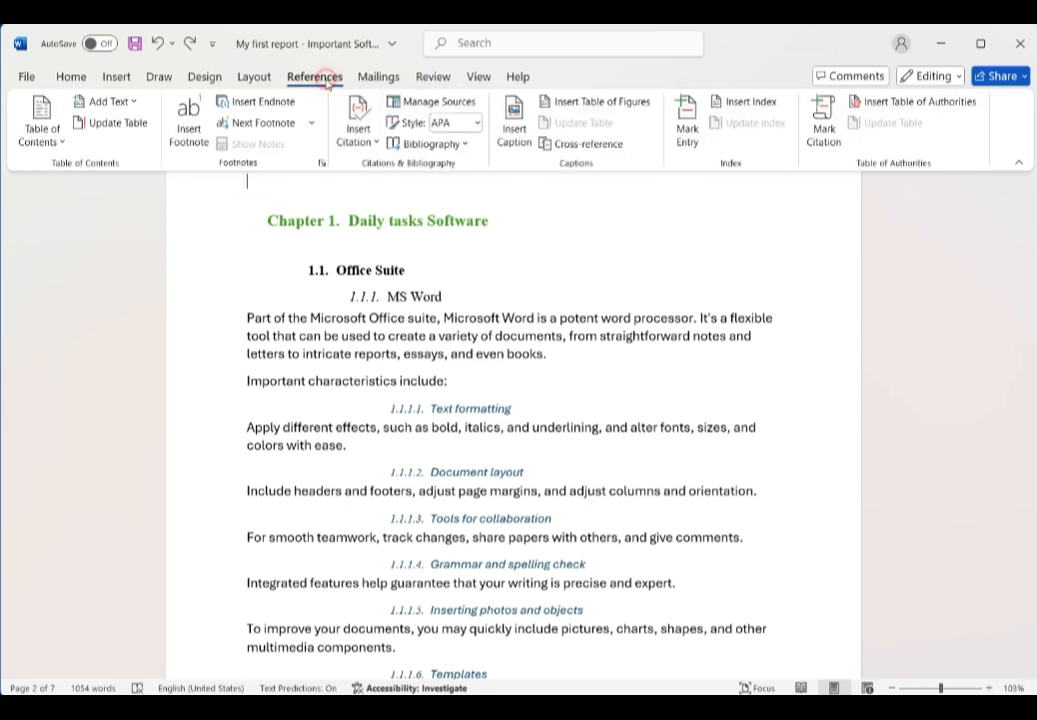
{"action": "left_click", "coordinate": [42, 135]}
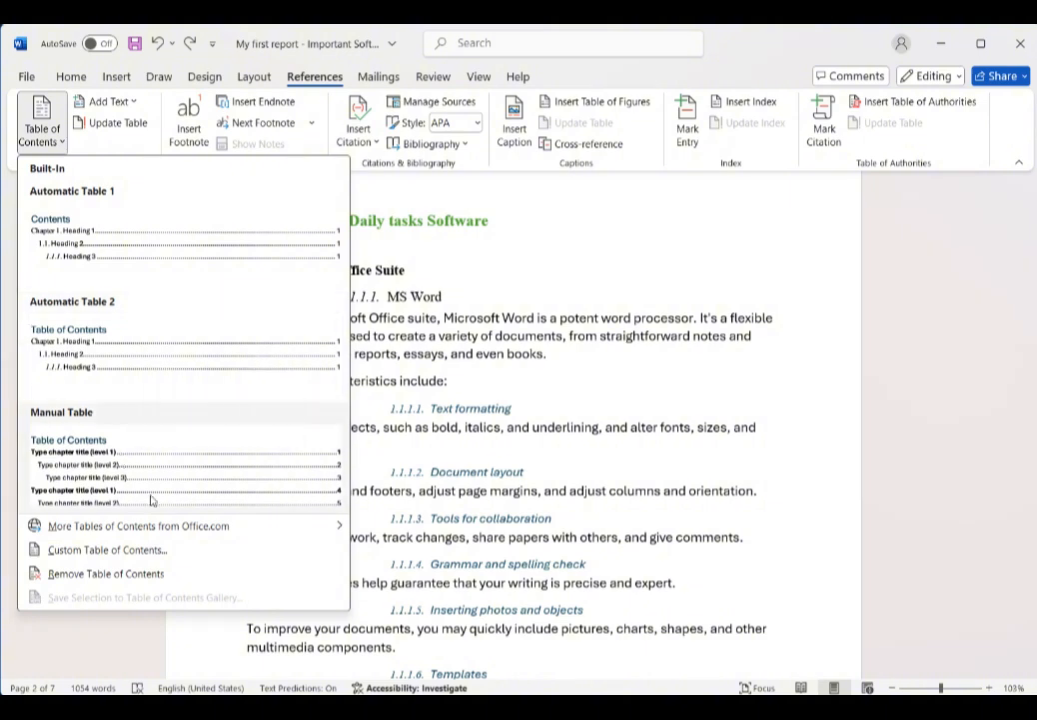
{"action": "mouse_move", "coordinate": [95, 528]}
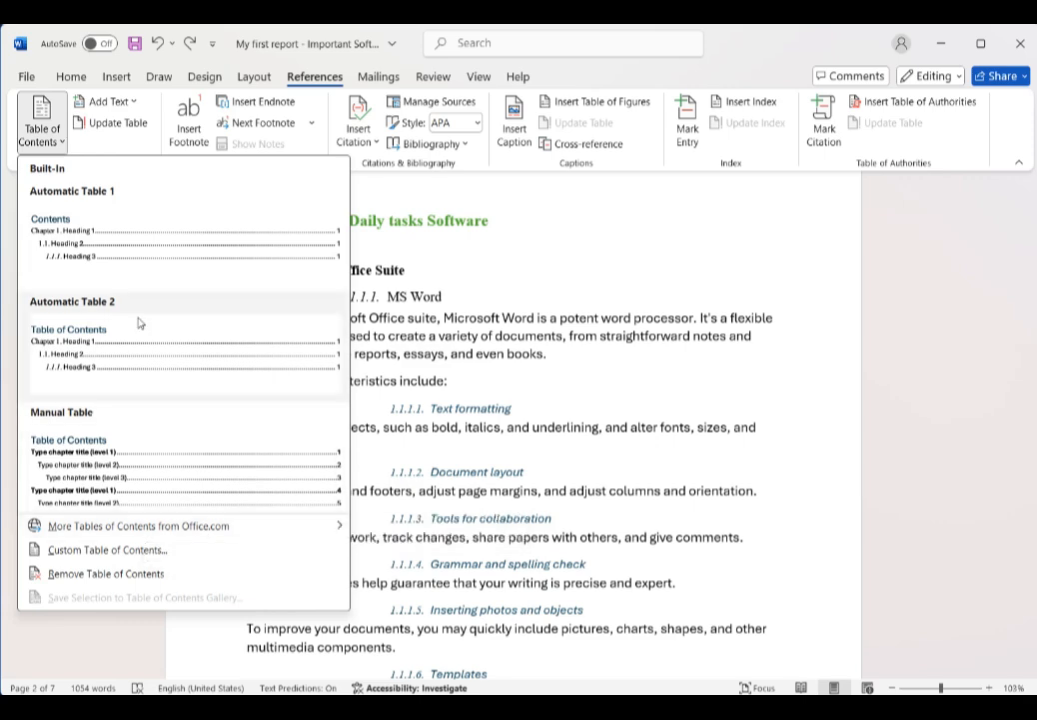
{"action": "left_click", "coordinate": [129, 222]}
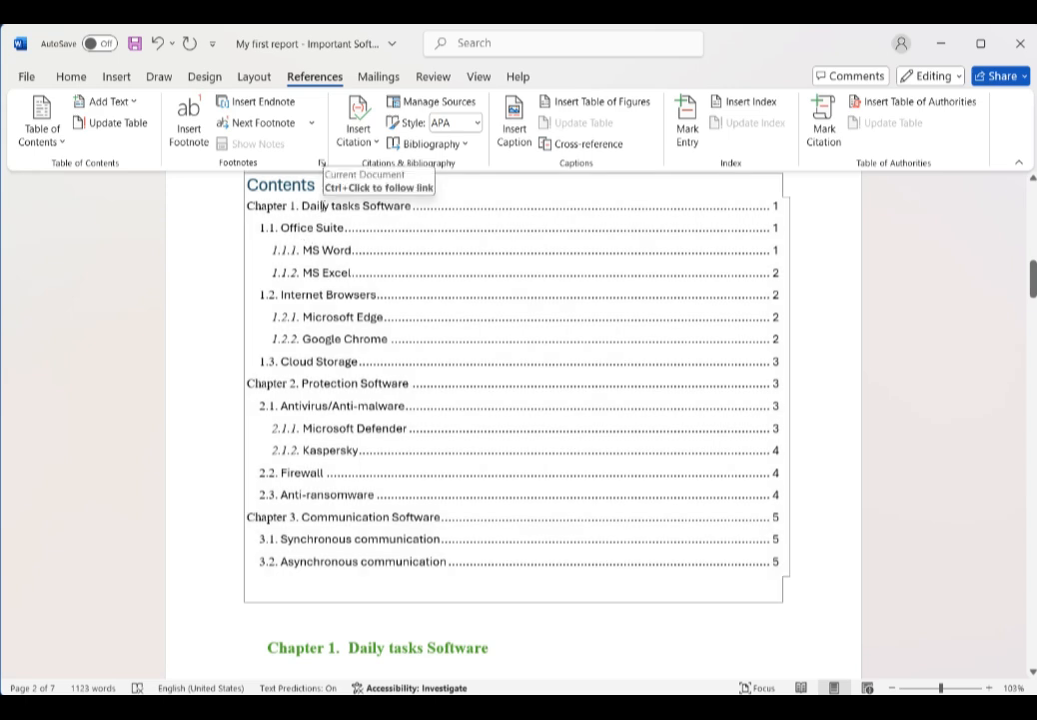
Step: Customize the table of contents to show 4 levels and replace the existing table
{"action": "left_click", "coordinate": [316, 227]}
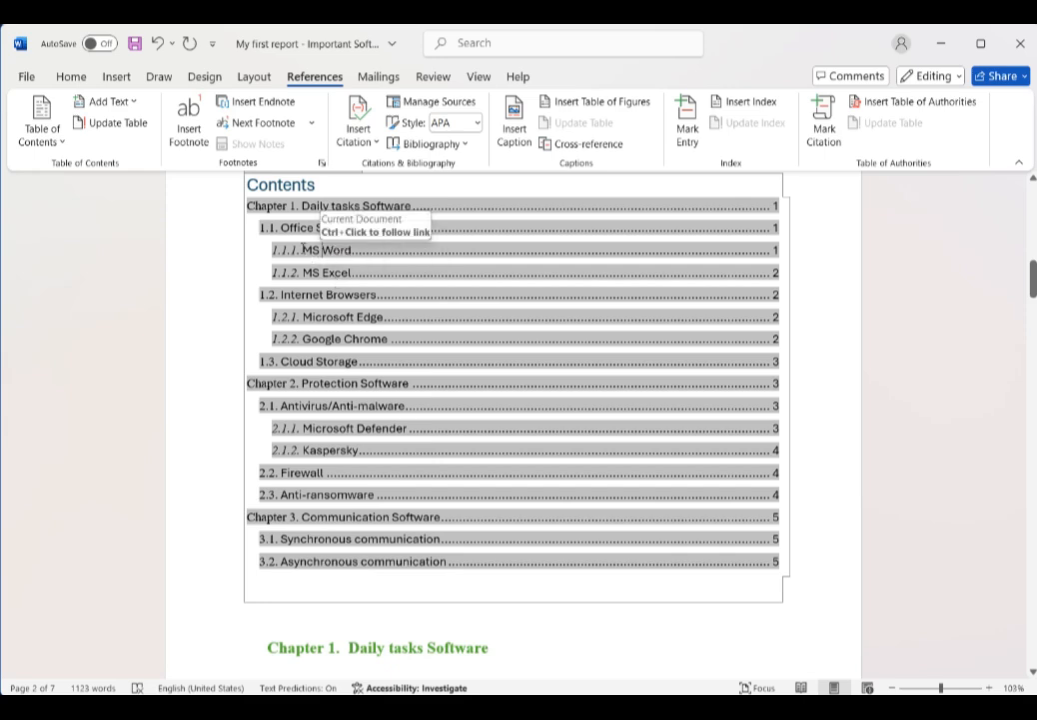
{"action": "left_click", "coordinate": [53, 138]}
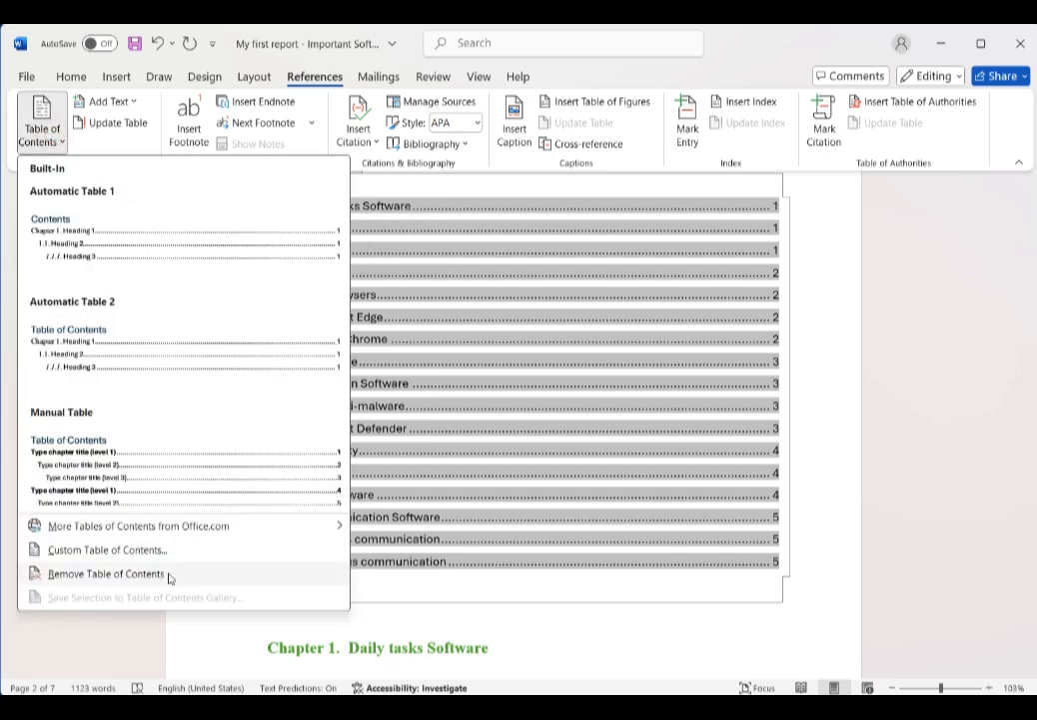
{"action": "left_click", "coordinate": [151, 550]}
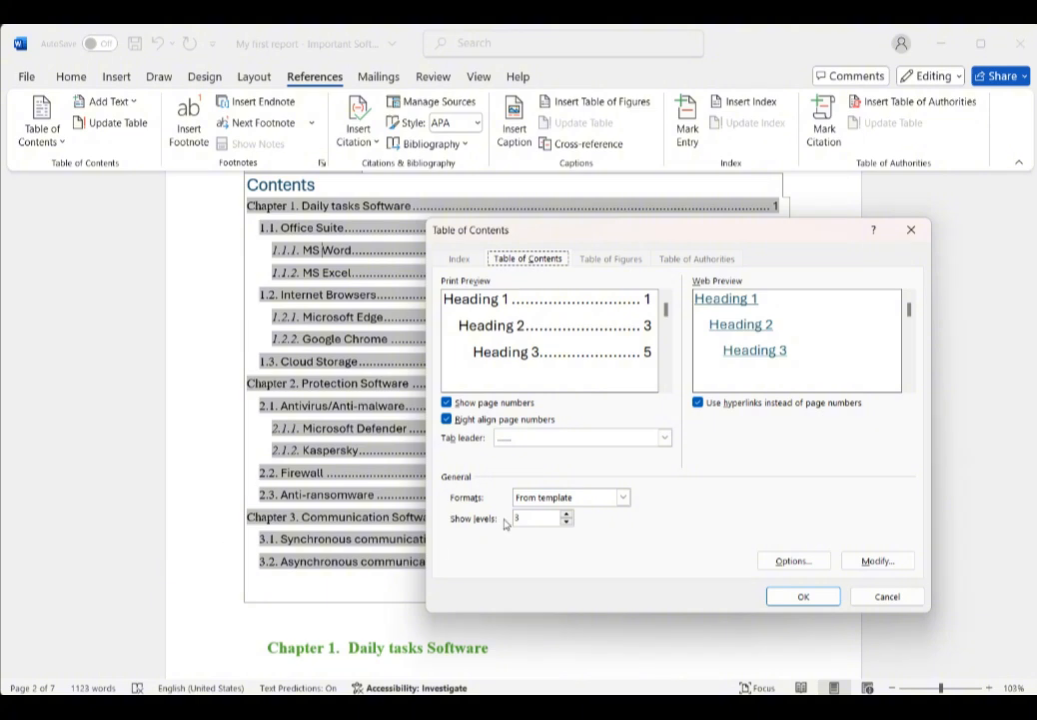
{"action": "left_click", "coordinate": [566, 513]}
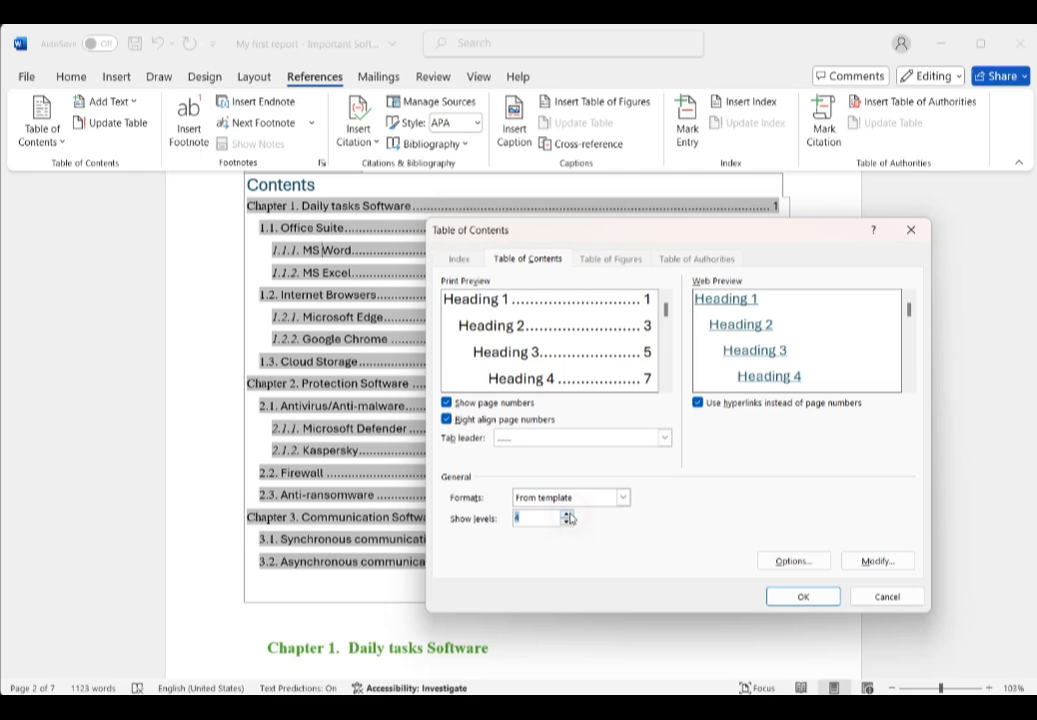
{"action": "left_click", "coordinate": [805, 597]}
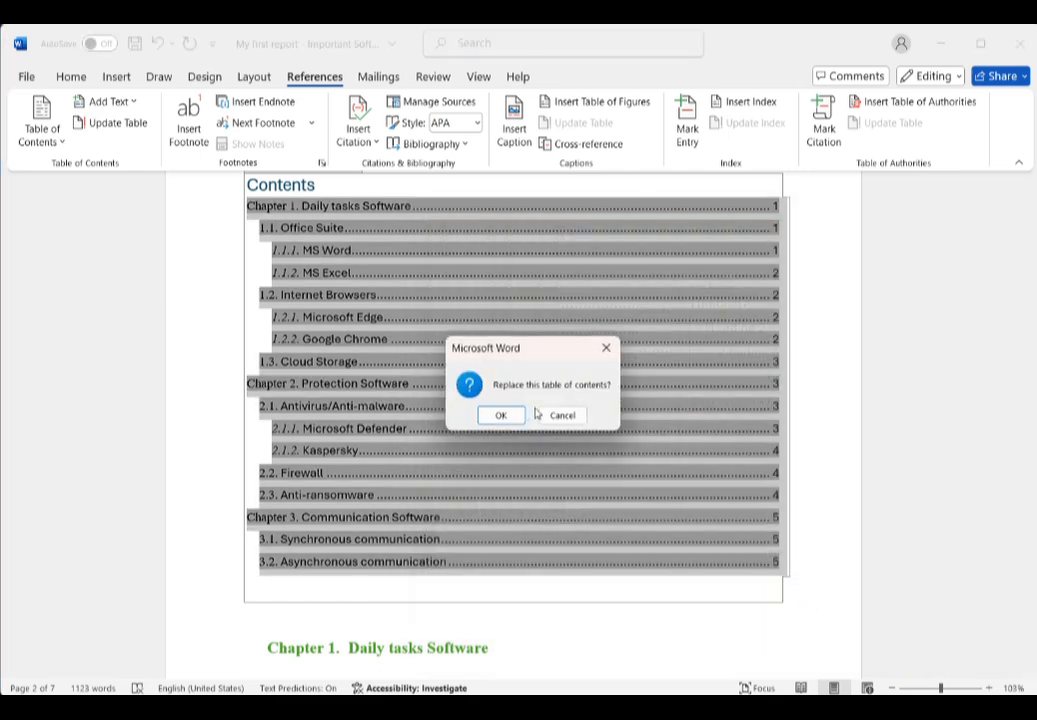
{"action": "left_click", "coordinate": [505, 415]}
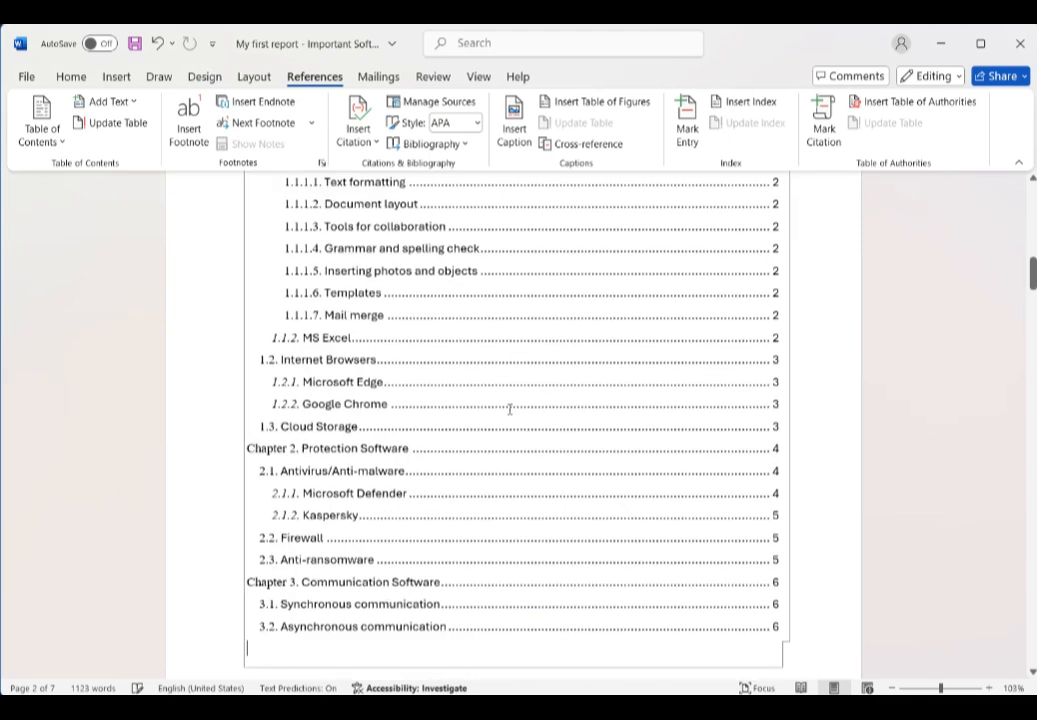
Step: Customize the table of contents to hide page numbers and replace the existing table
{"action": "mouse_move", "coordinate": [1033, 273]}
{"action": "left_mouse_down"}
{"action": "mouse_move", "coordinate": [1035, 283]}
{"action": "mouse_move", "coordinate": [1034, 268]}
{"action": "left_mouse_up"}
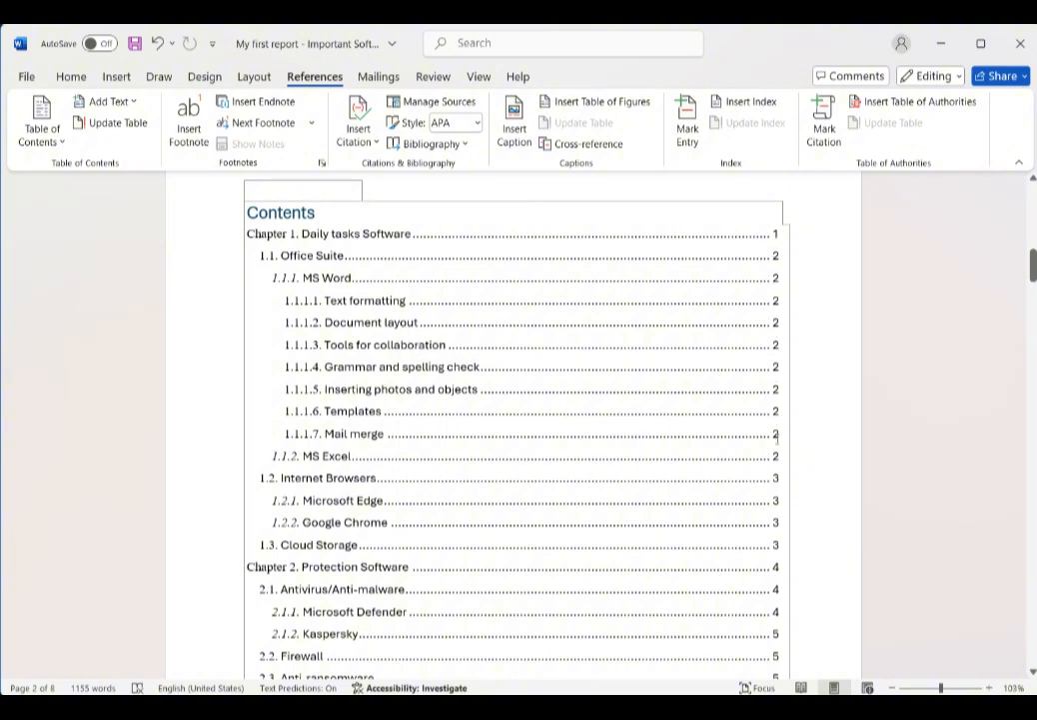
{"action": "left_click", "coordinate": [307, 233]}
{"action": "left_click", "coordinate": [57, 143]}
{"action": "left_click", "coordinate": [153, 553]}
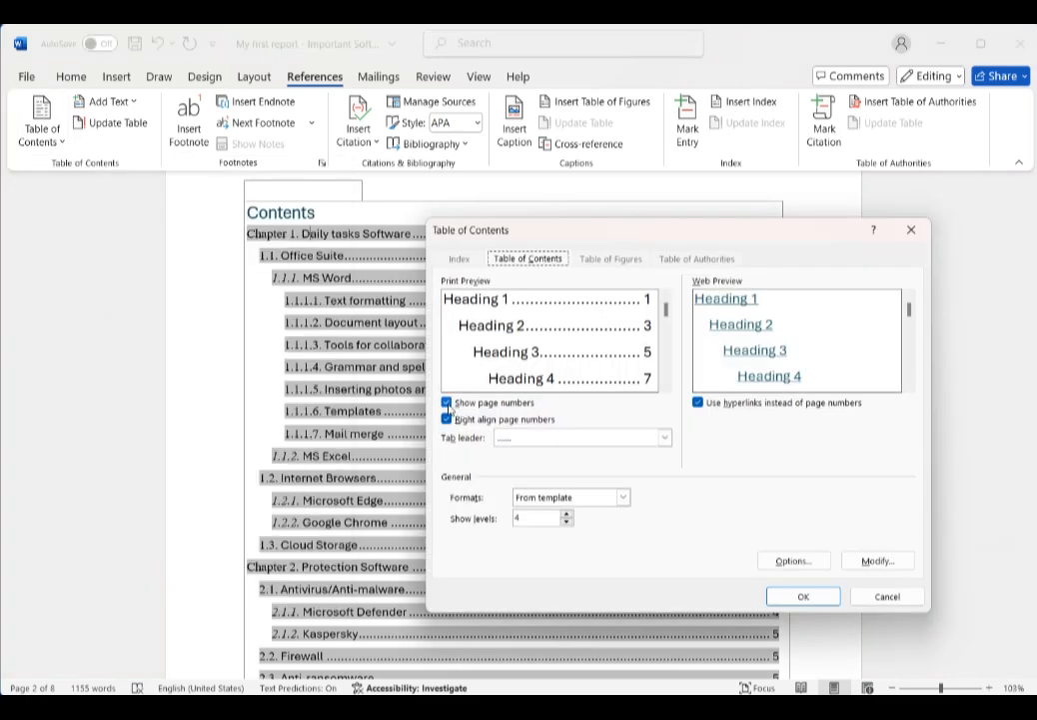
{"action": "left_click", "coordinate": [447, 403]}
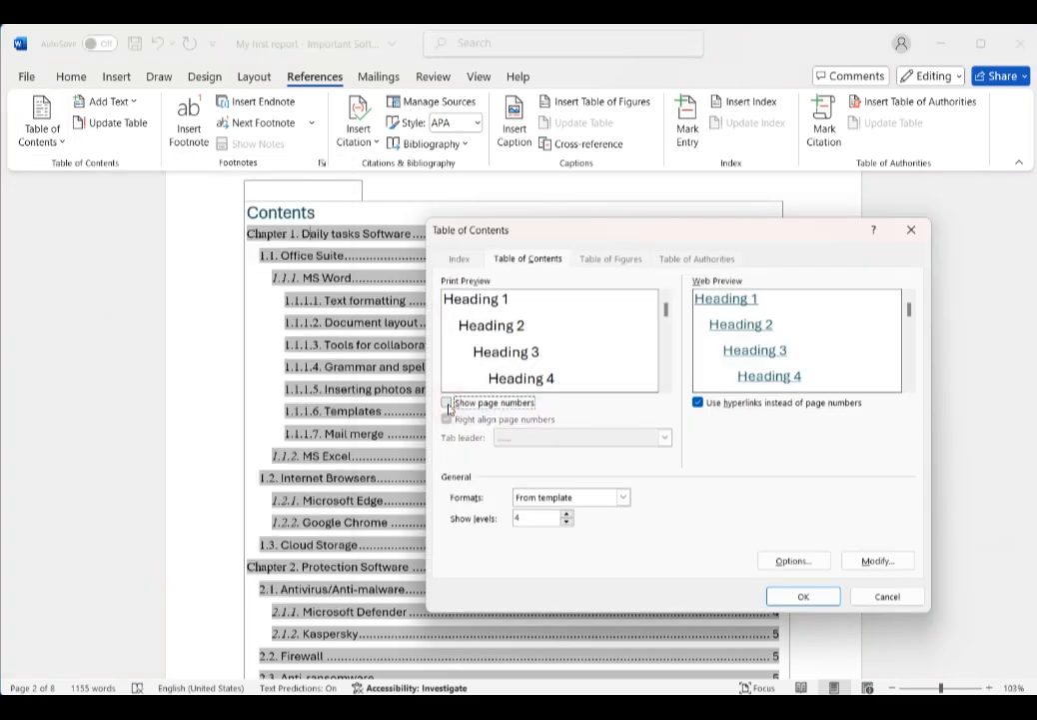
{"action": "left_click", "coordinate": [825, 600]}
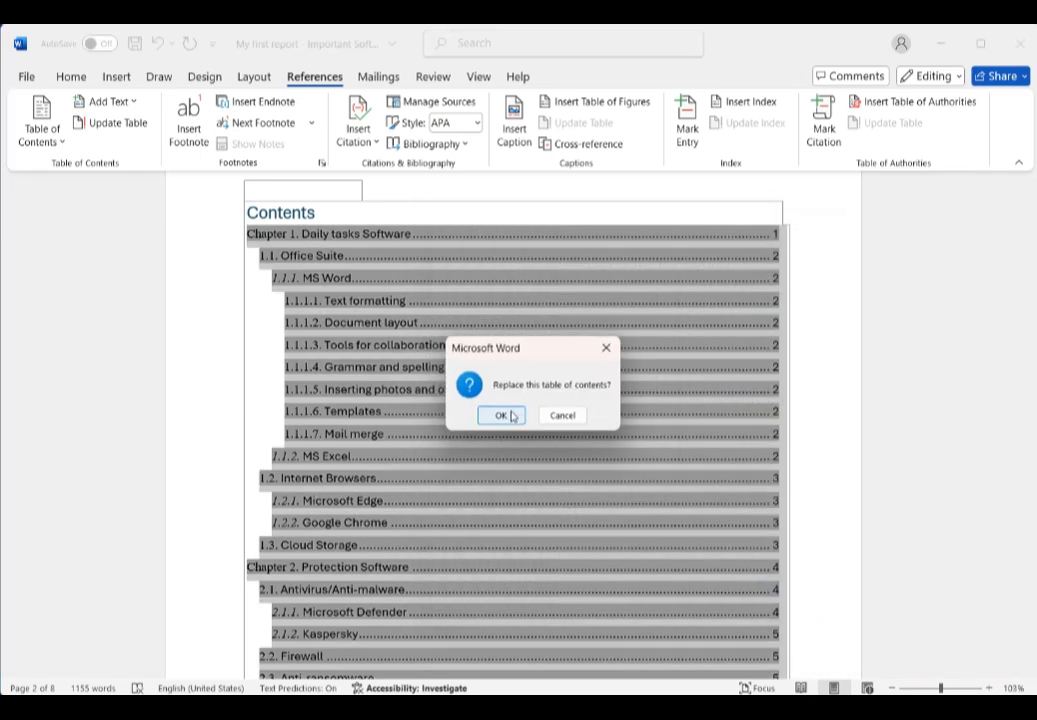
{"action": "left_click", "coordinate": [502, 415]}
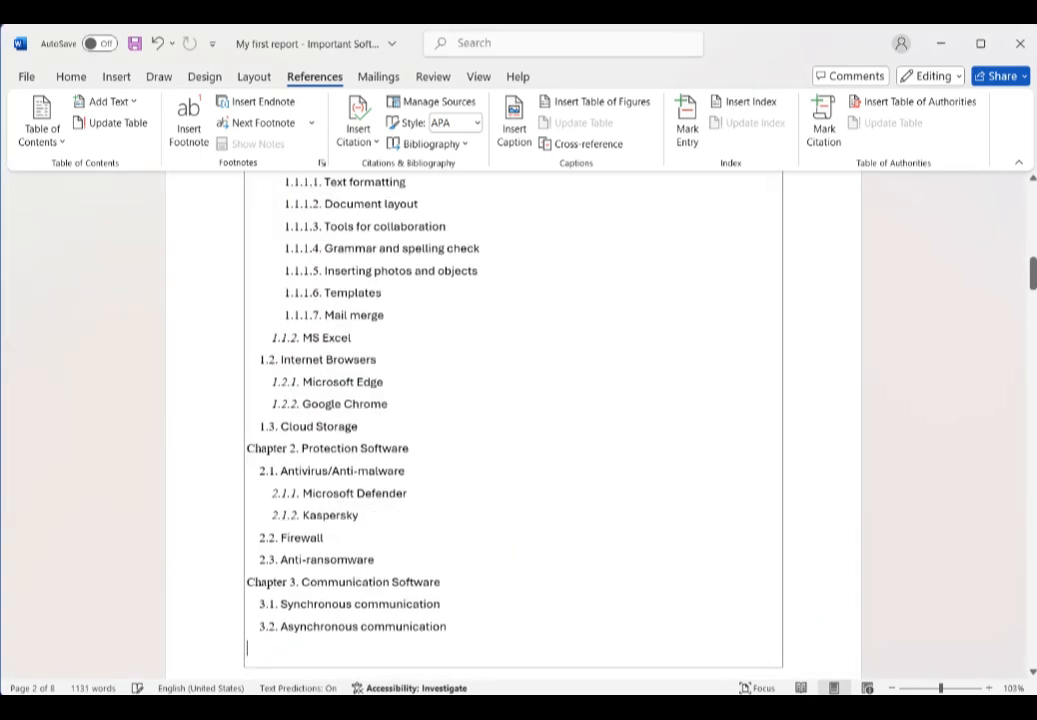